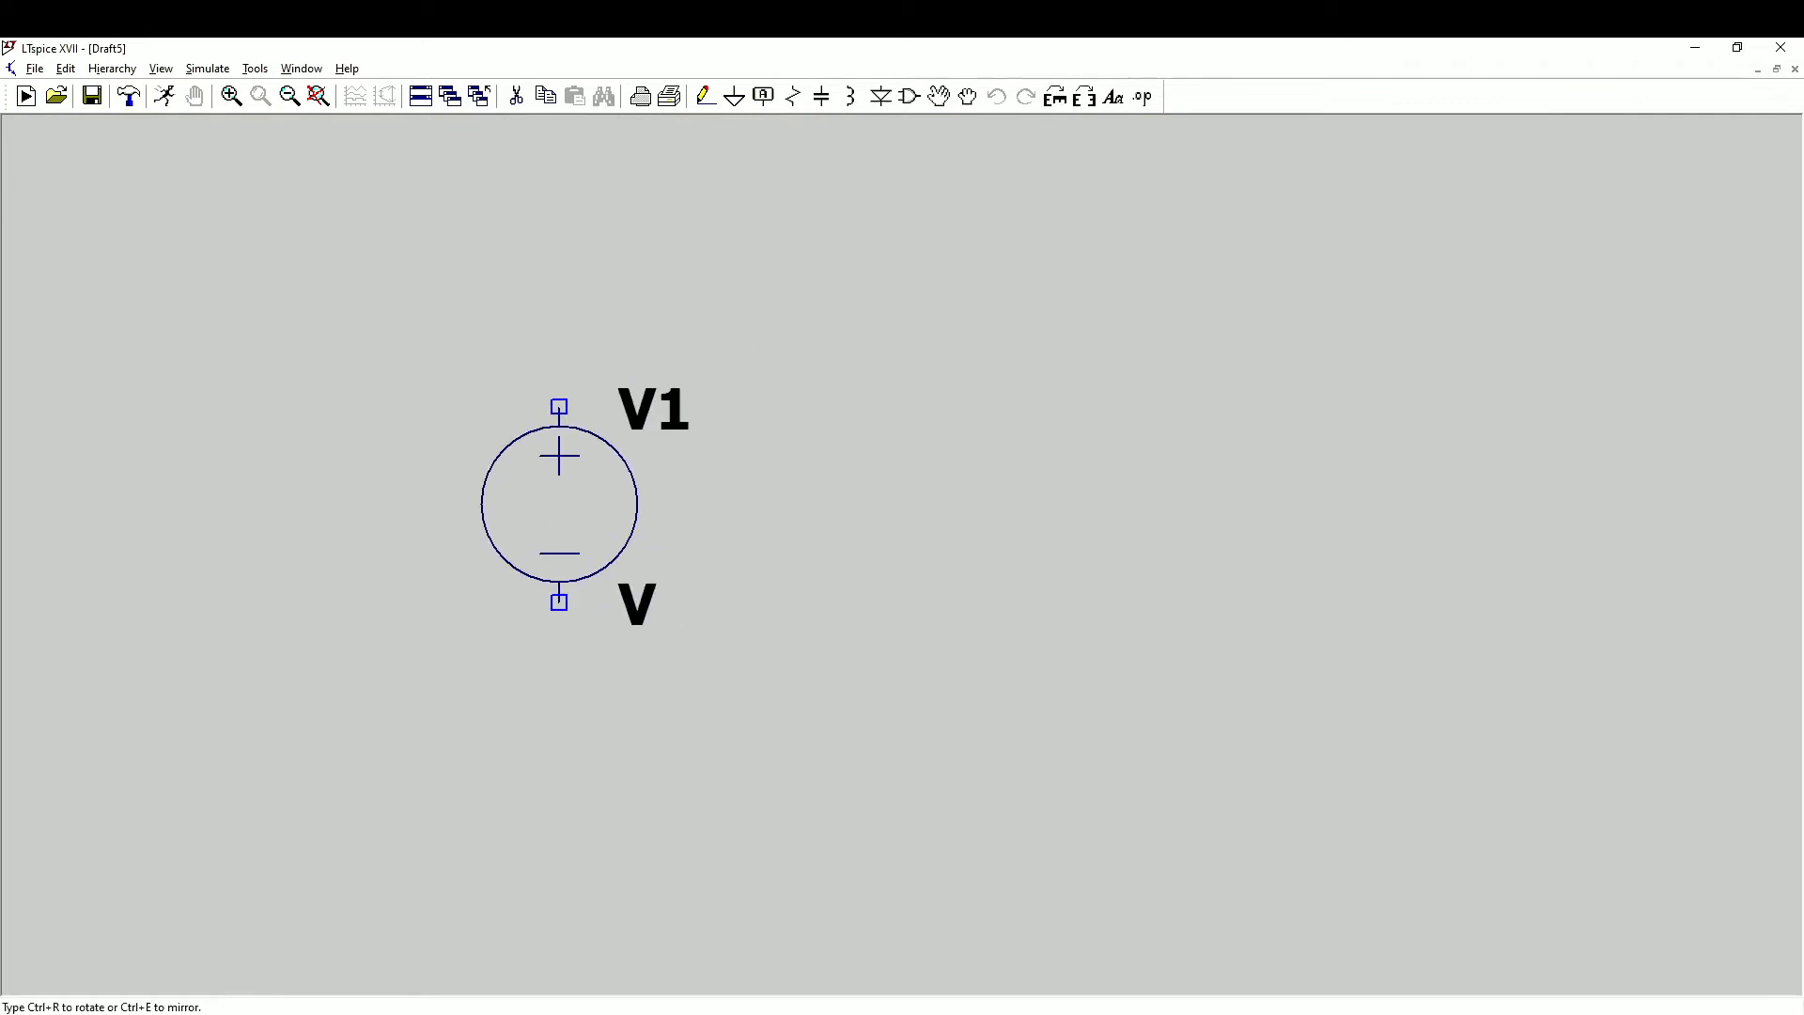
# - Place a voltage source, a horizontal resistor up and to its right, and a vertical capacitor to the right of both
pyautogui.click(559, 407)
pyautogui.press('r')
pyautogui.hotkey('ctrl', 'r')
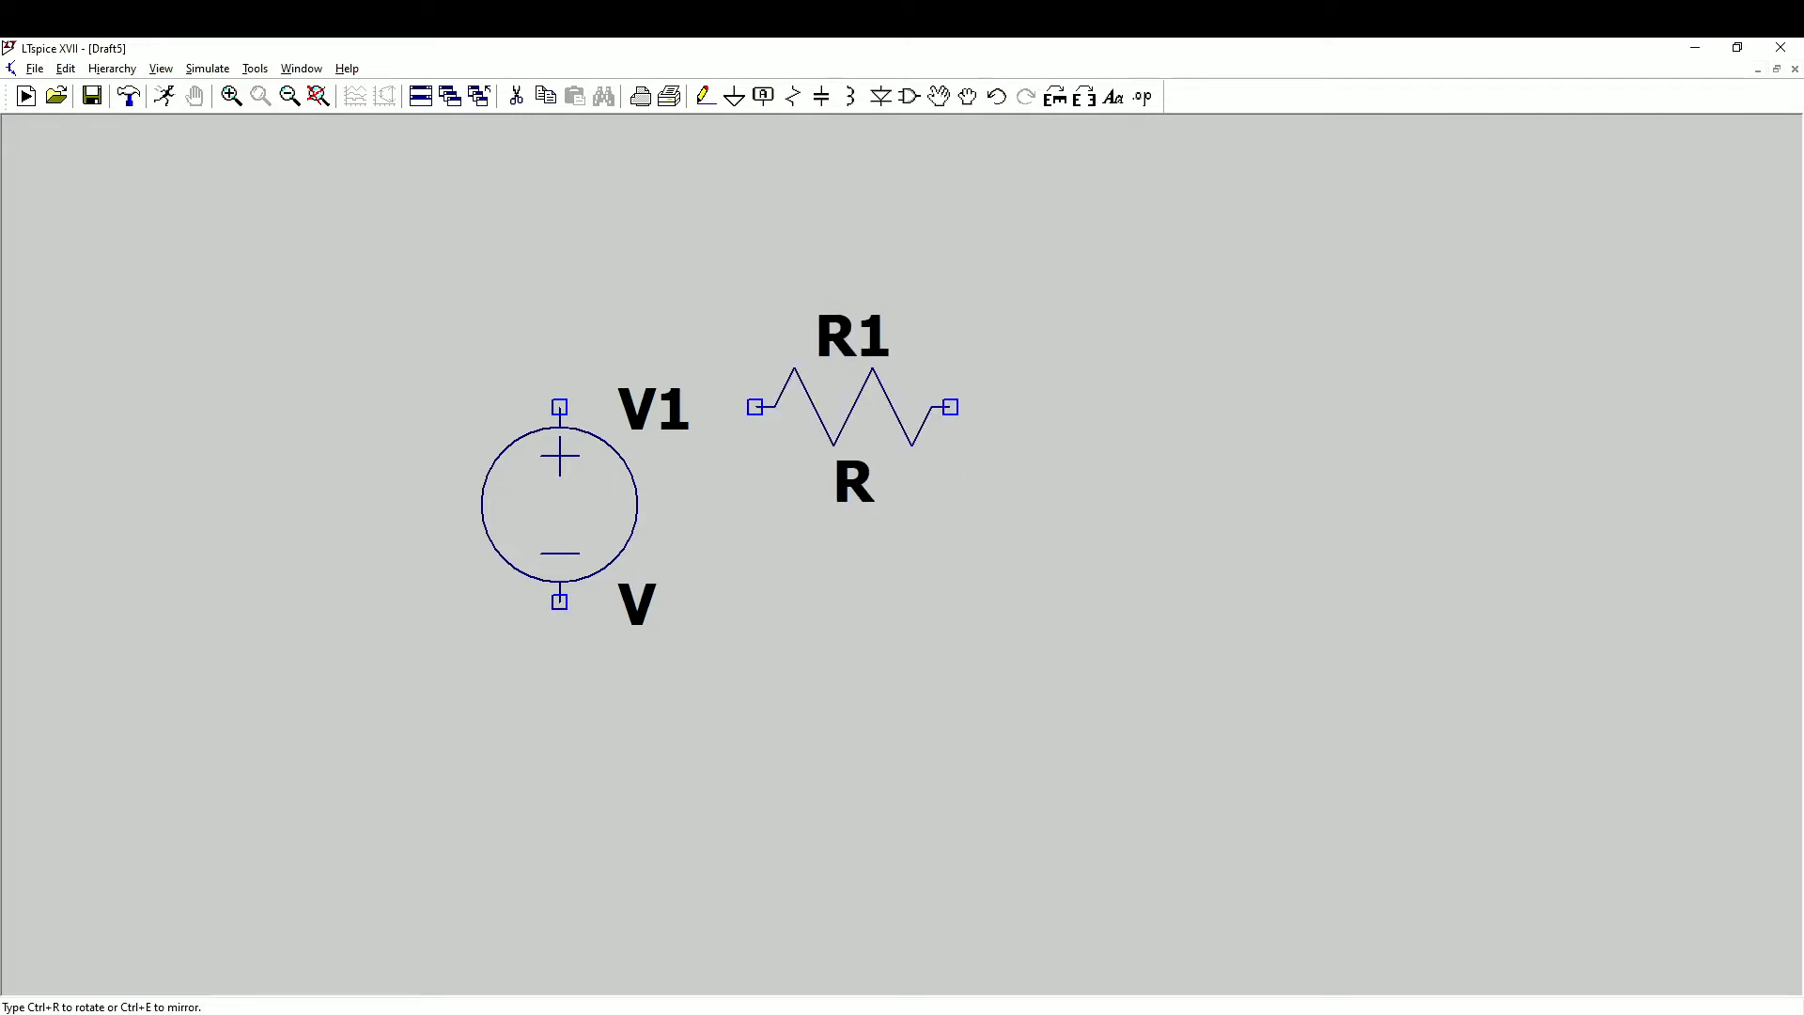
pyautogui.click(988, 328)
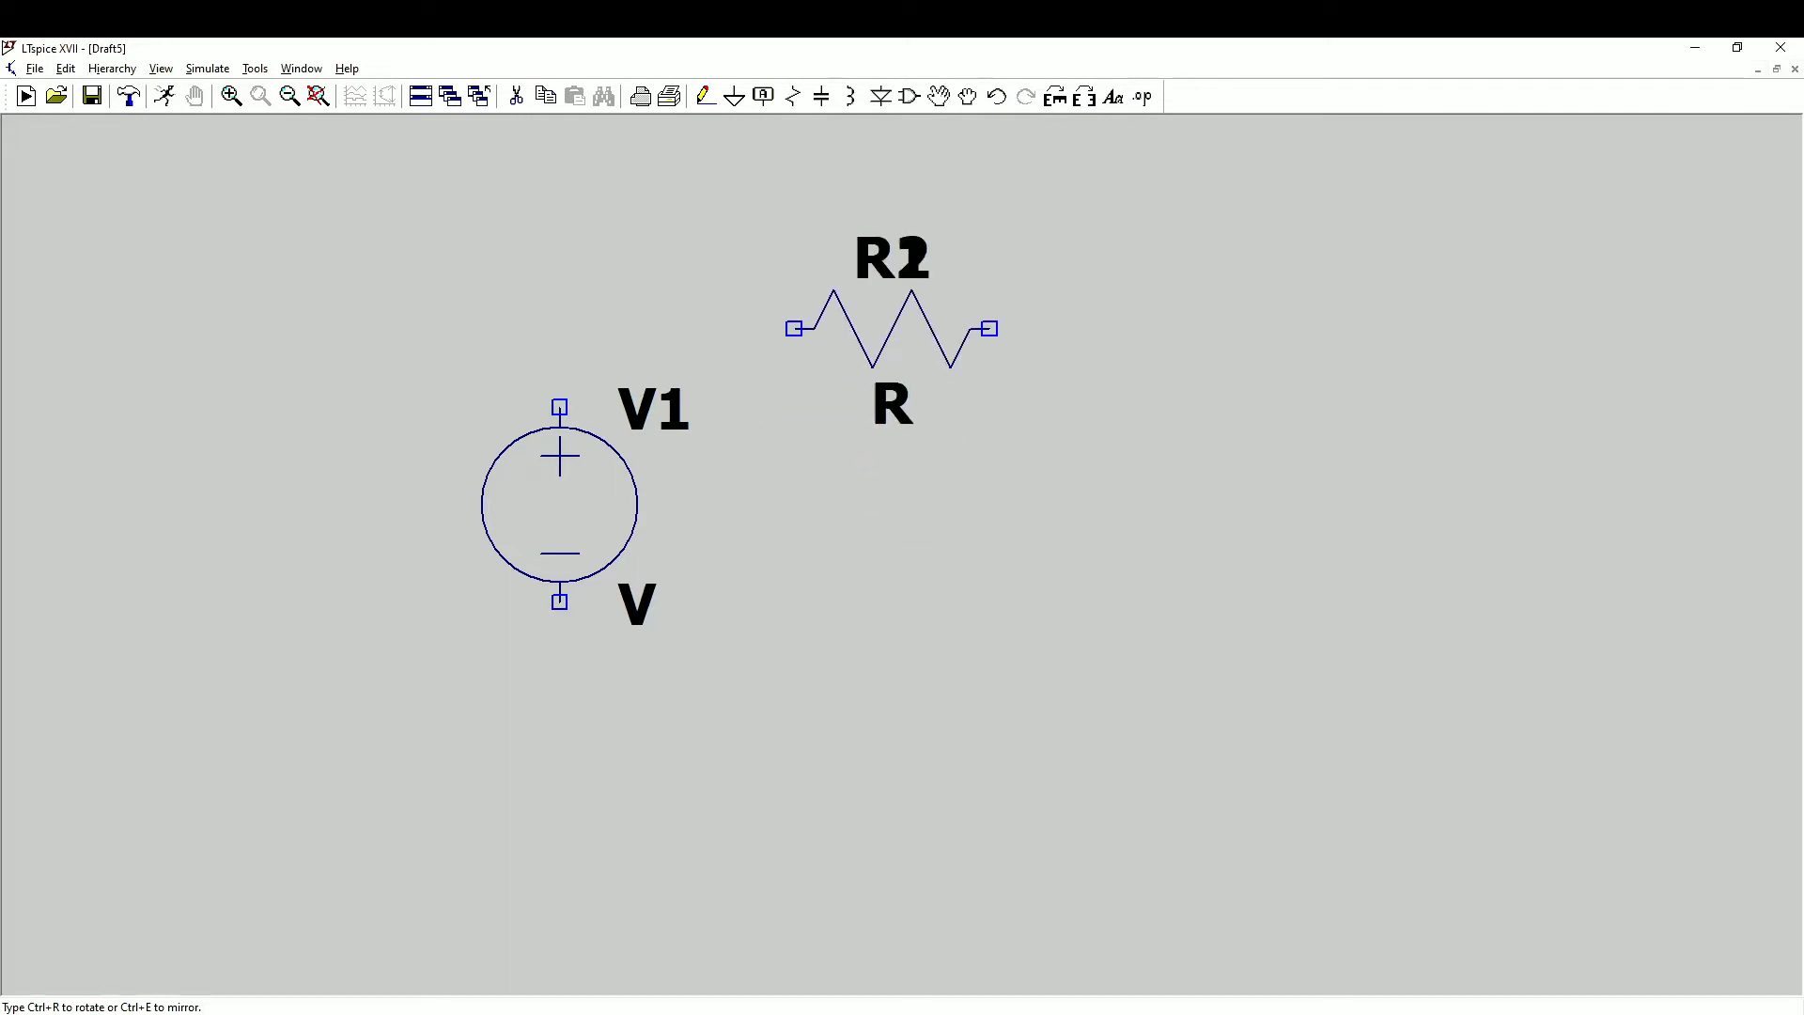
pyautogui.press('c')
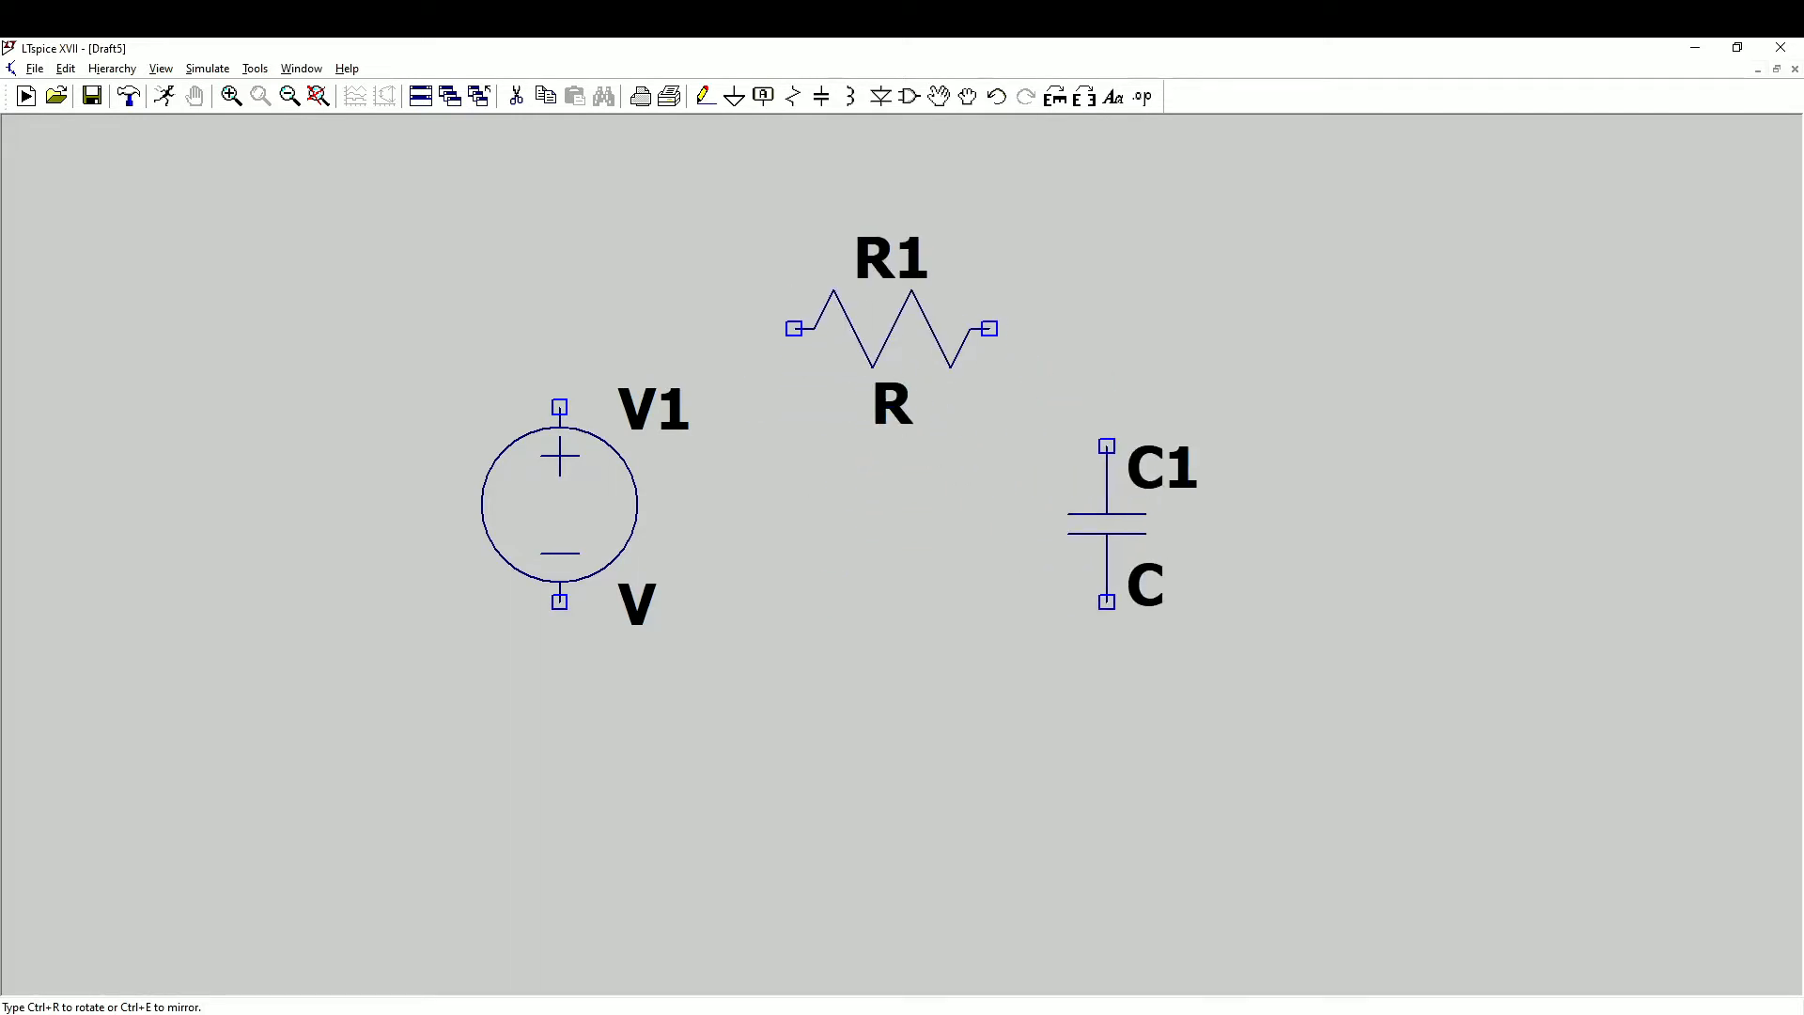
pyautogui.click(1107, 446)
# - Wire the voltage source, resistor and capacitor into a closed series loop
pyautogui.press('F3')
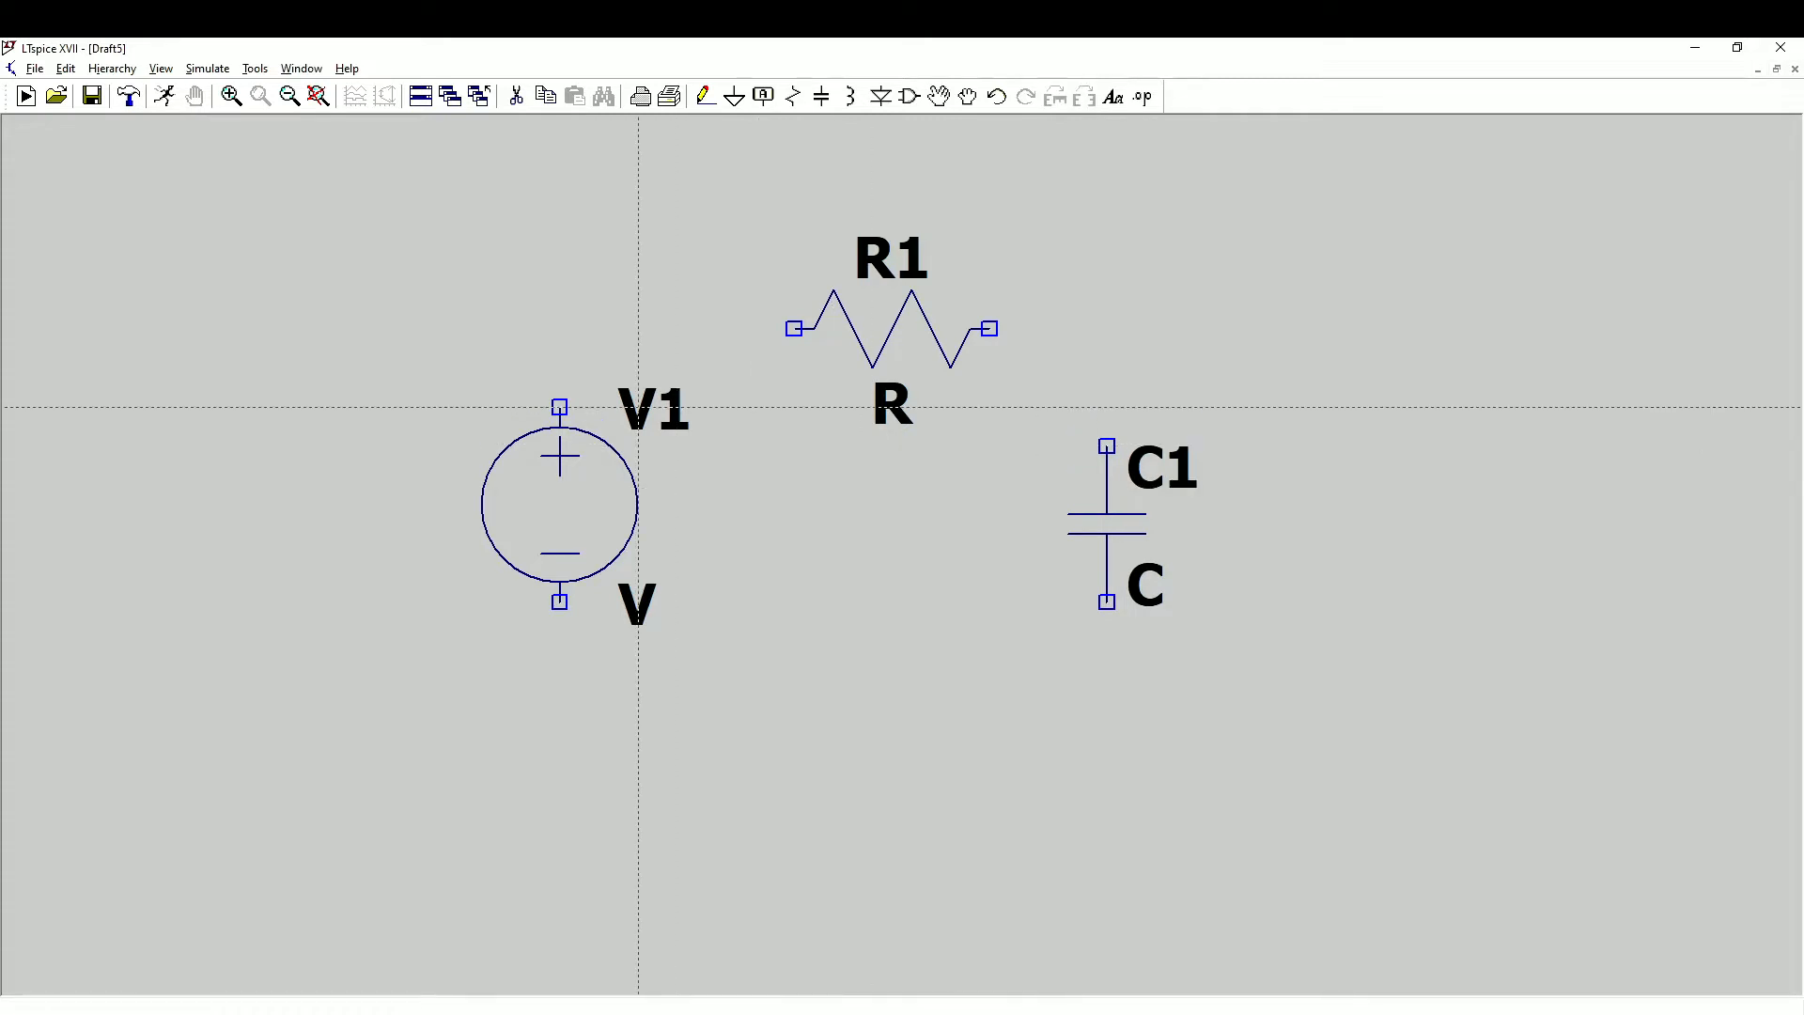
pyautogui.click(560, 407)
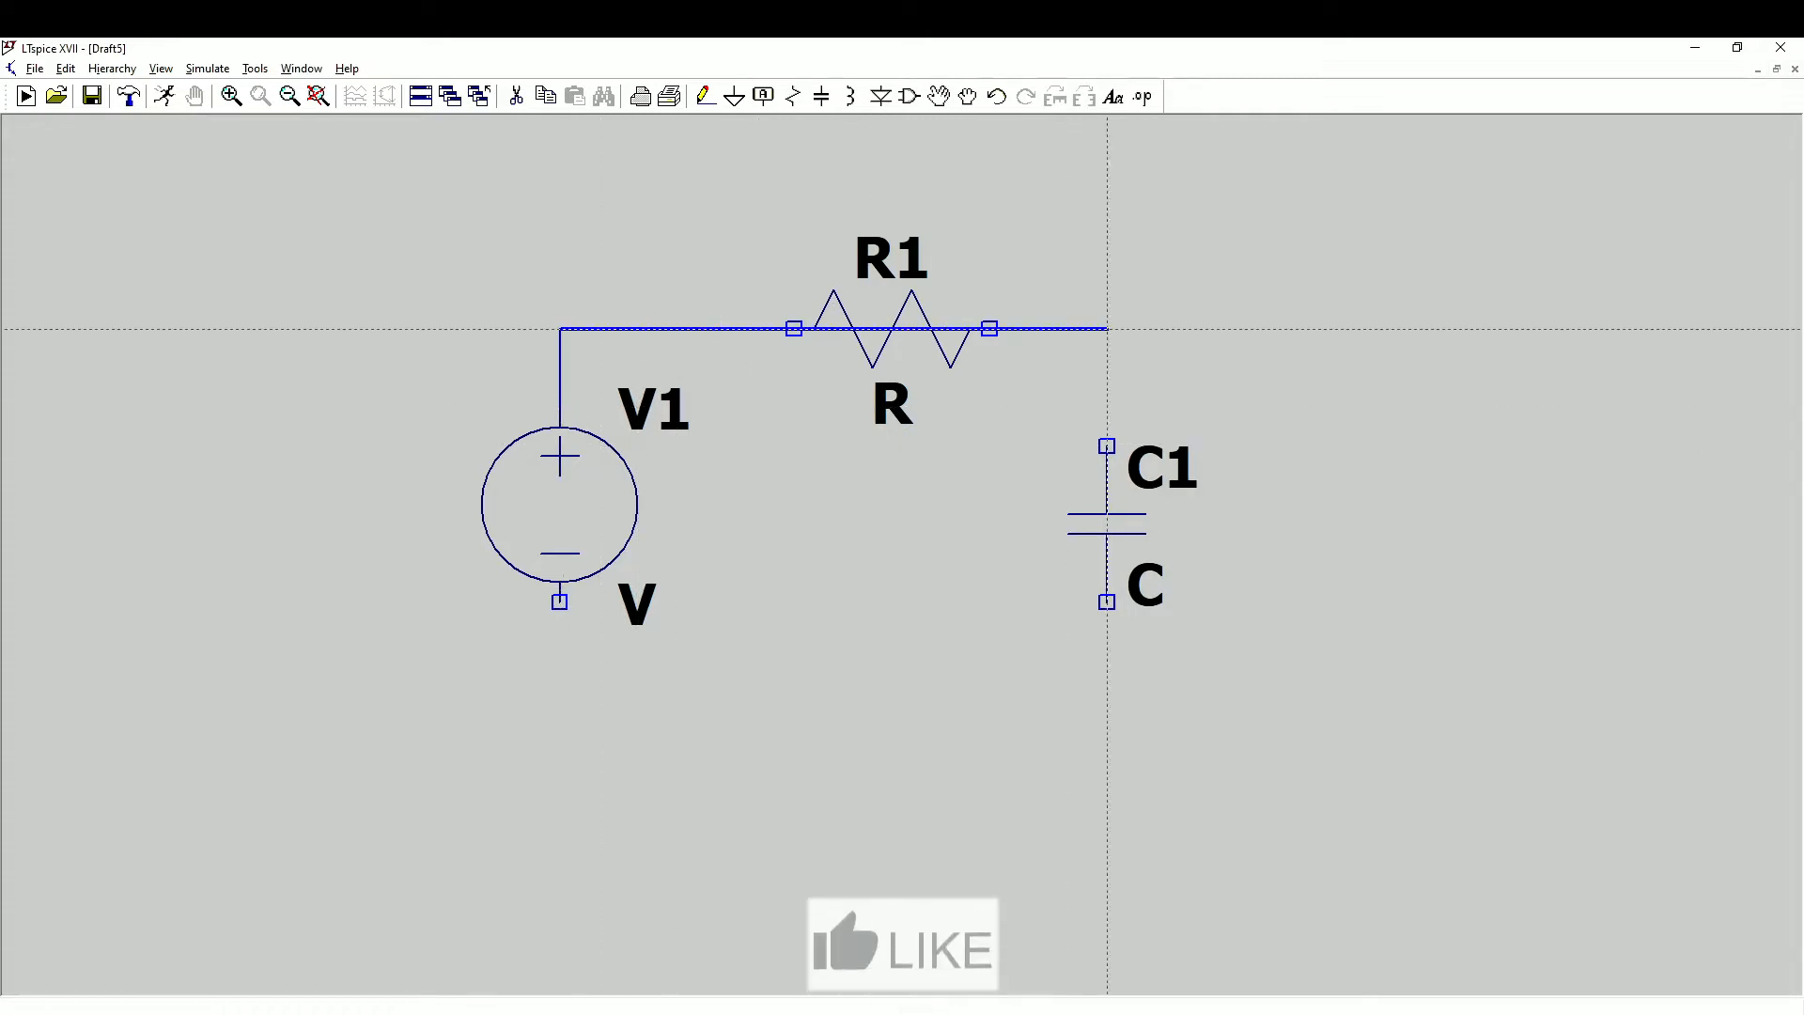
pyautogui.click(1107, 329)
pyautogui.click(1107, 719)
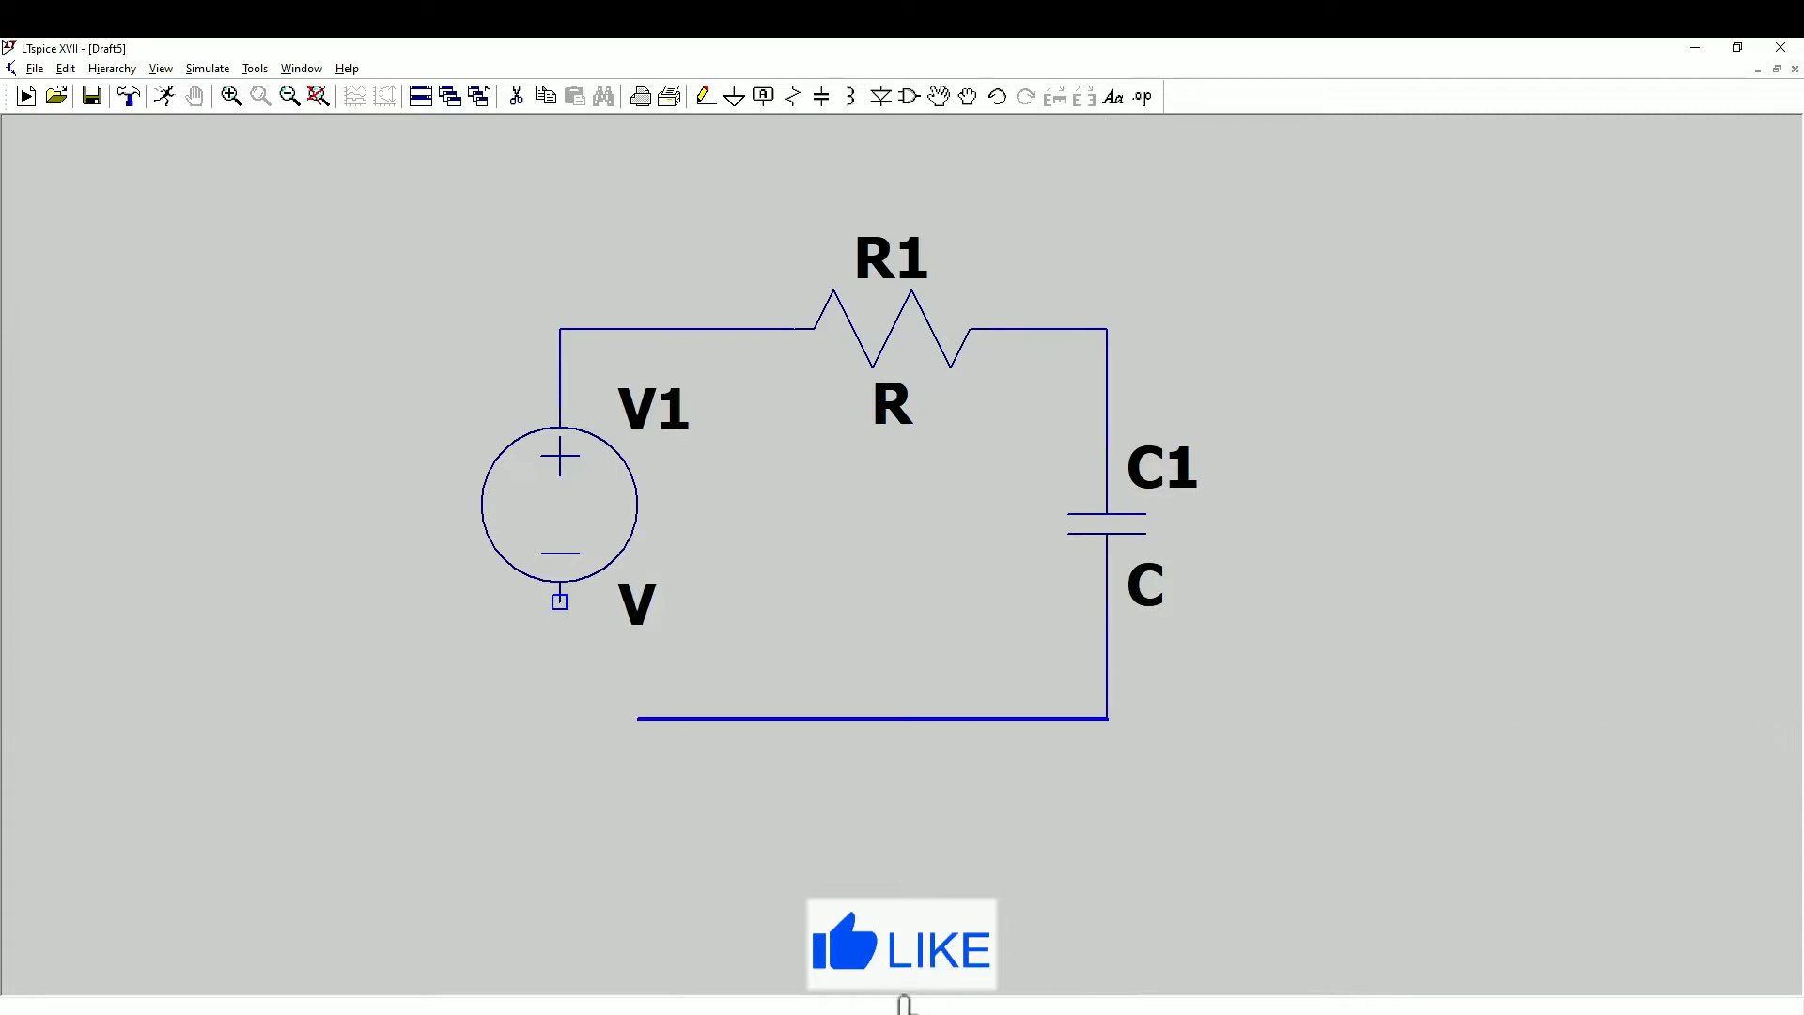
pyautogui.click(560, 601)
# - Place a ground symbol below the voltage source and wire it to the loop's lower-left corner
pyautogui.press('g')
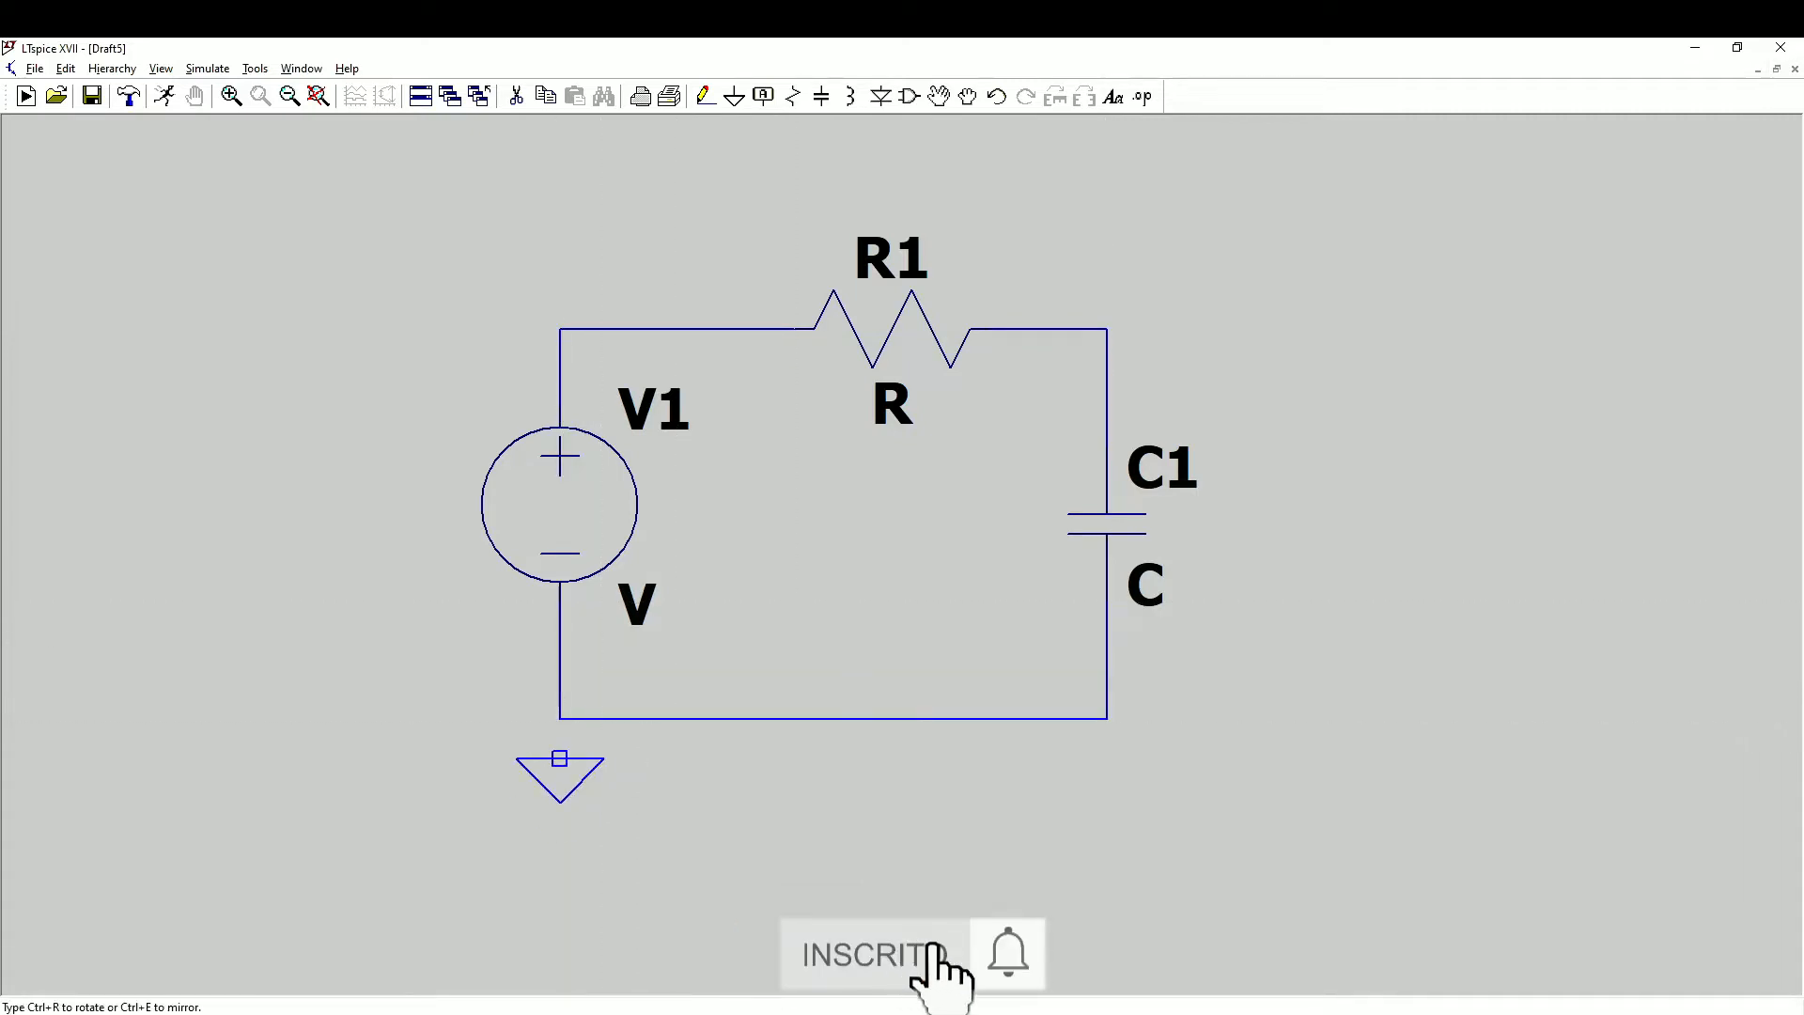
pyautogui.click(560, 759)
pyautogui.press('F3')
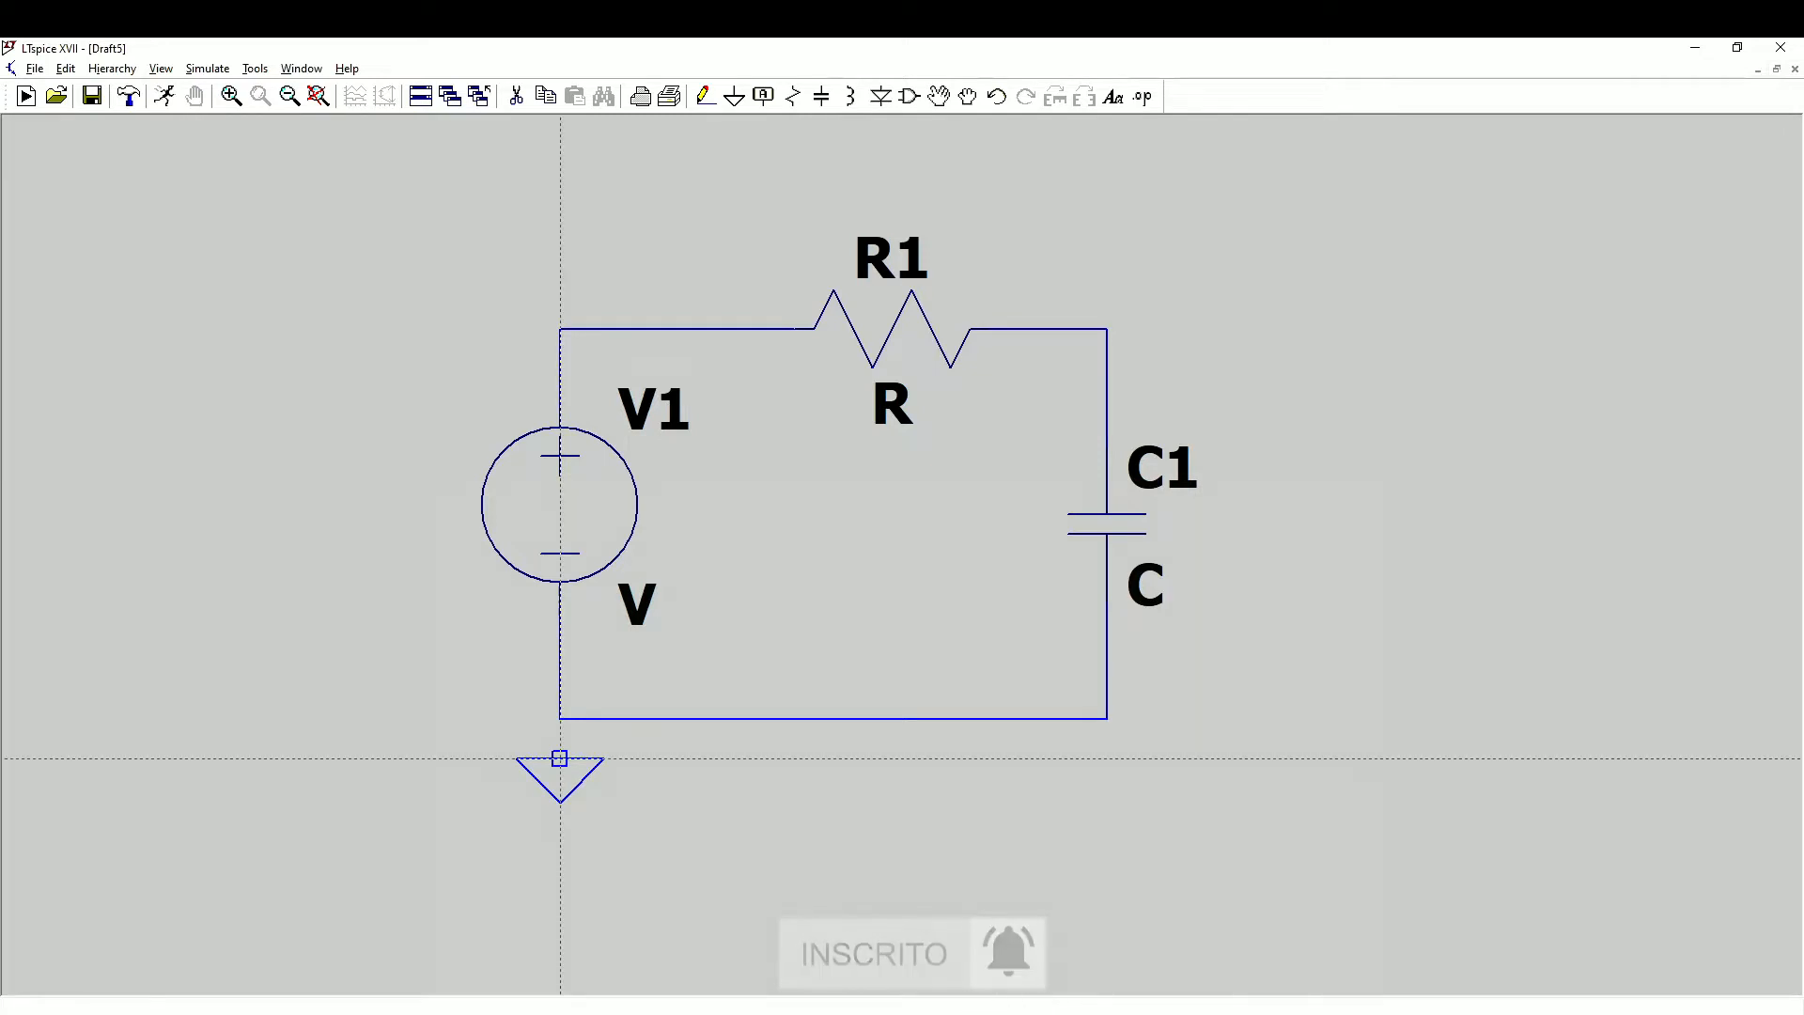
pyautogui.click(561, 759)
pyautogui.click(560, 719)
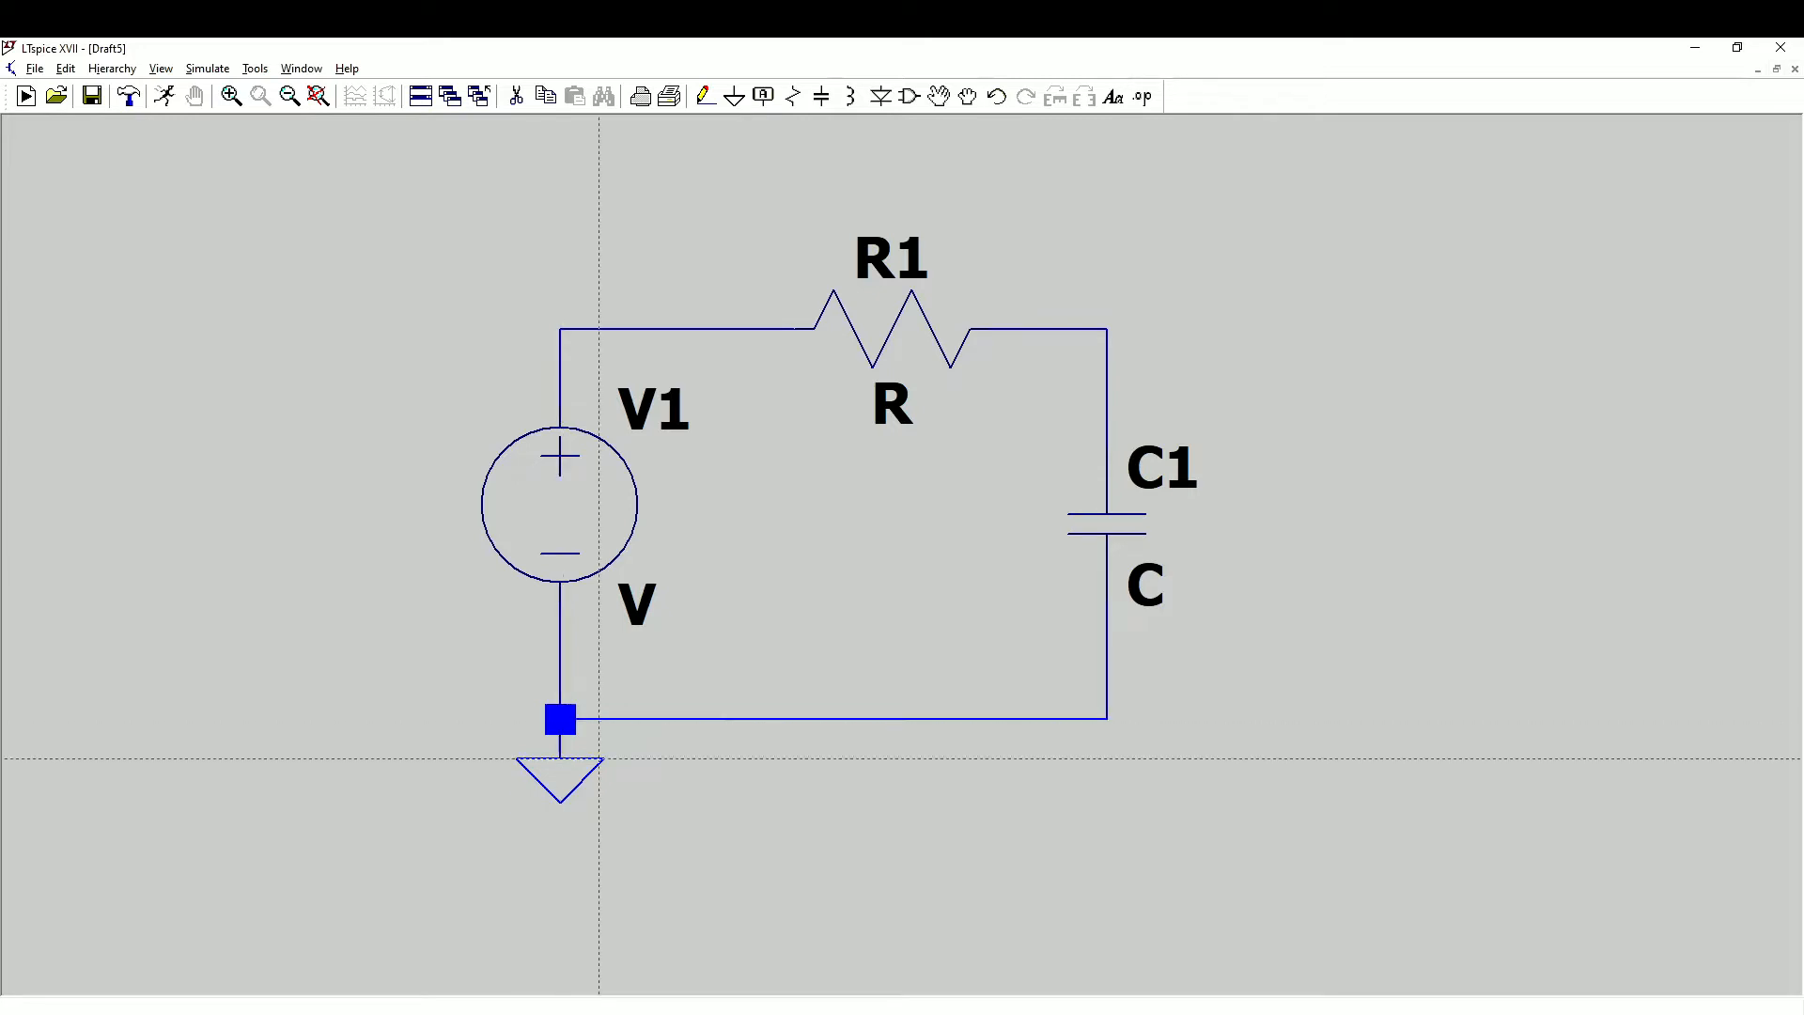
# - Configure V1 as a SINE source with an amplitude of 10 V and a frequency of 10 Hz
pyautogui.rightClick(579, 485)
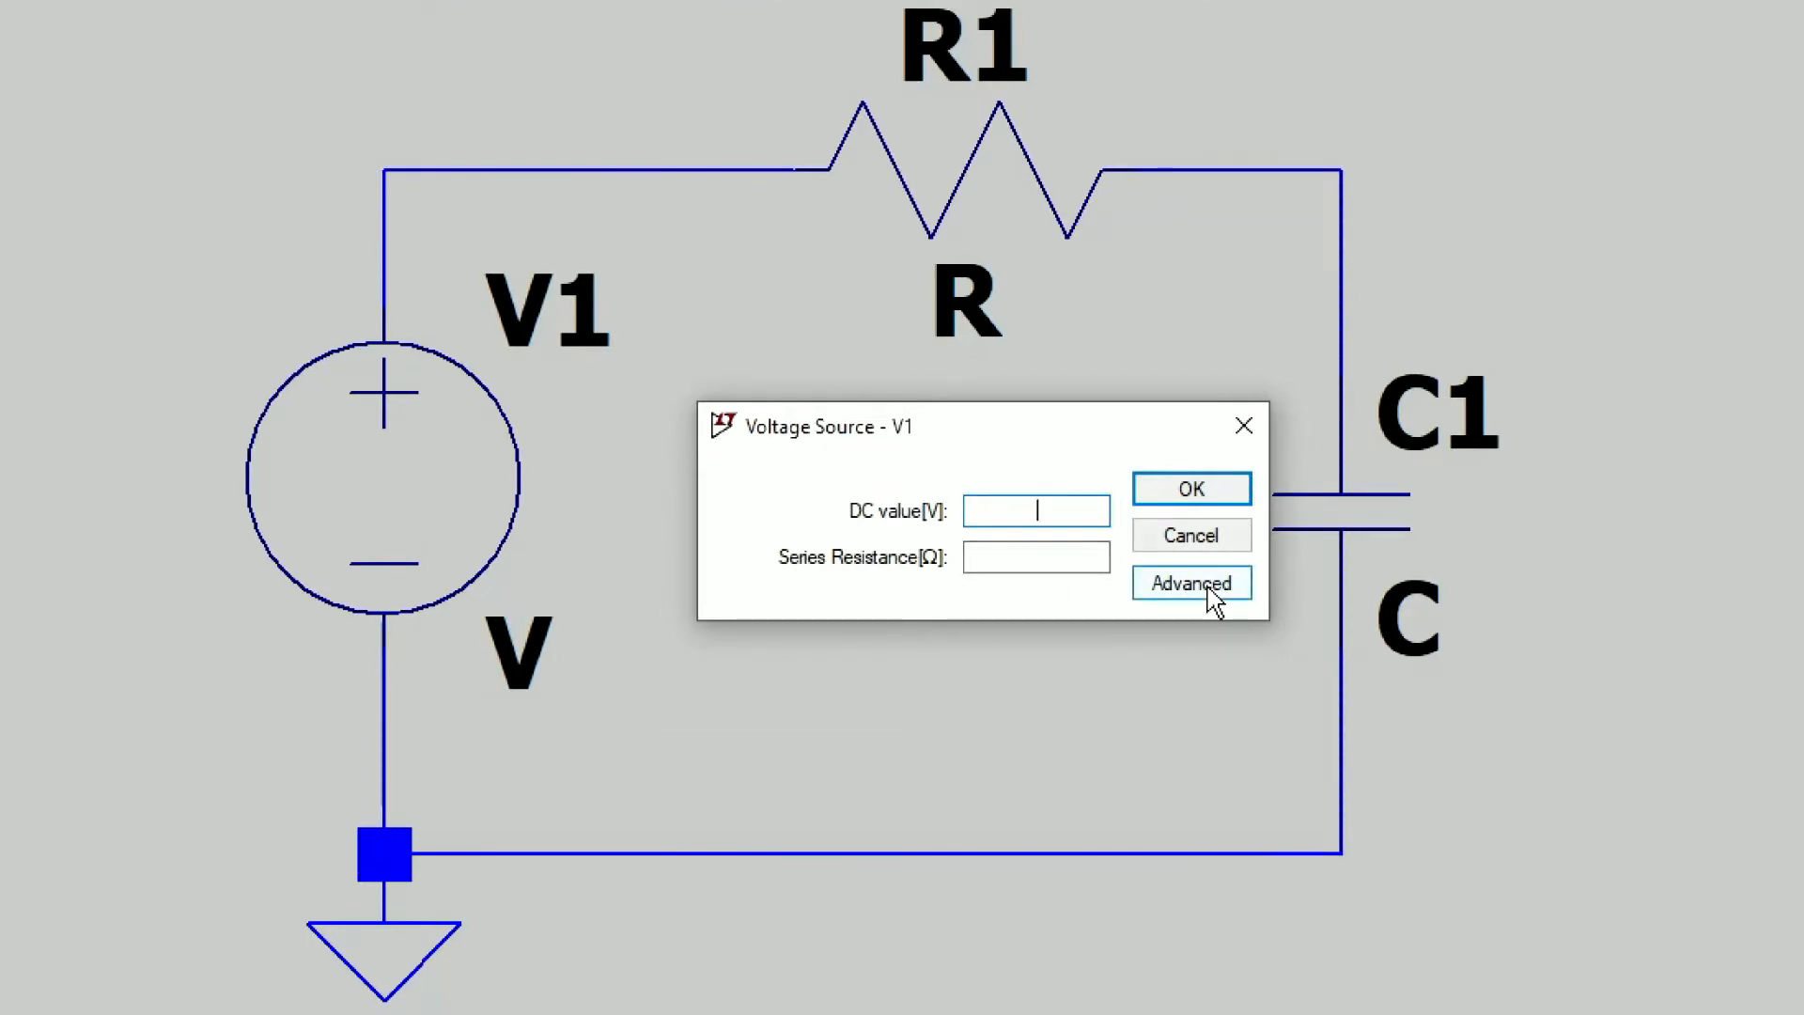
pyautogui.click(1213, 590)
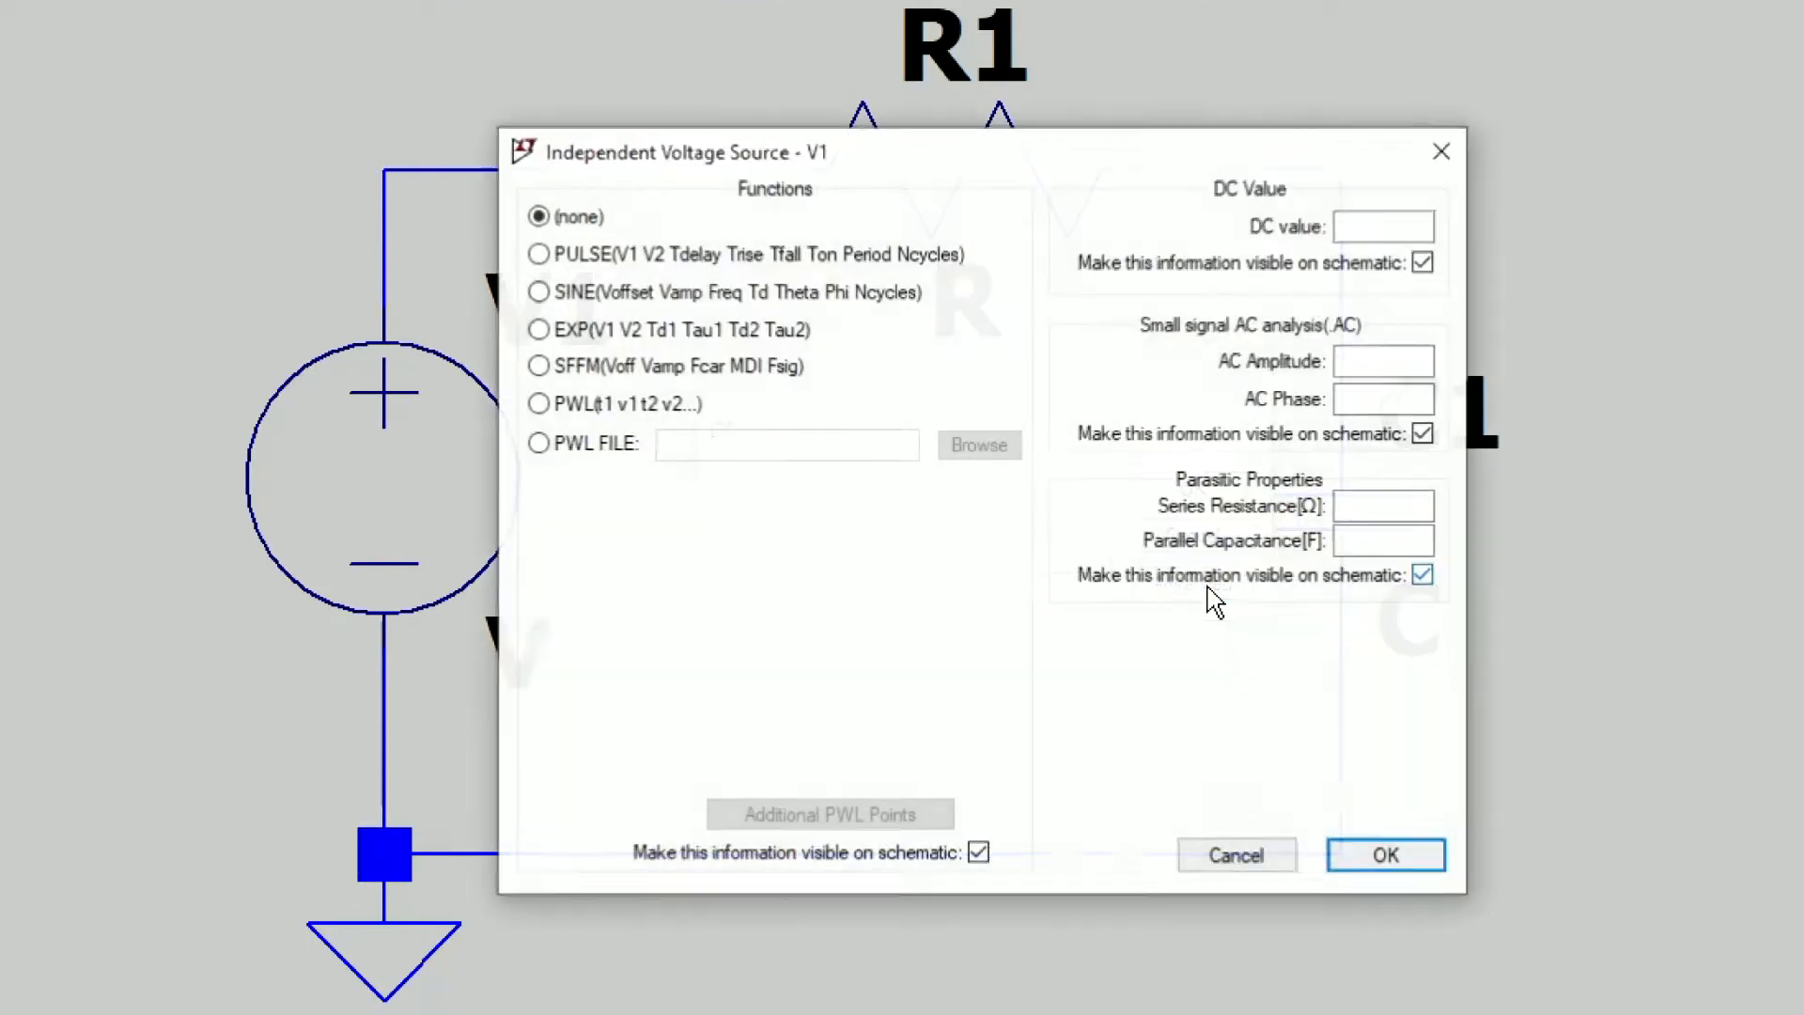
pyautogui.click(539, 293)
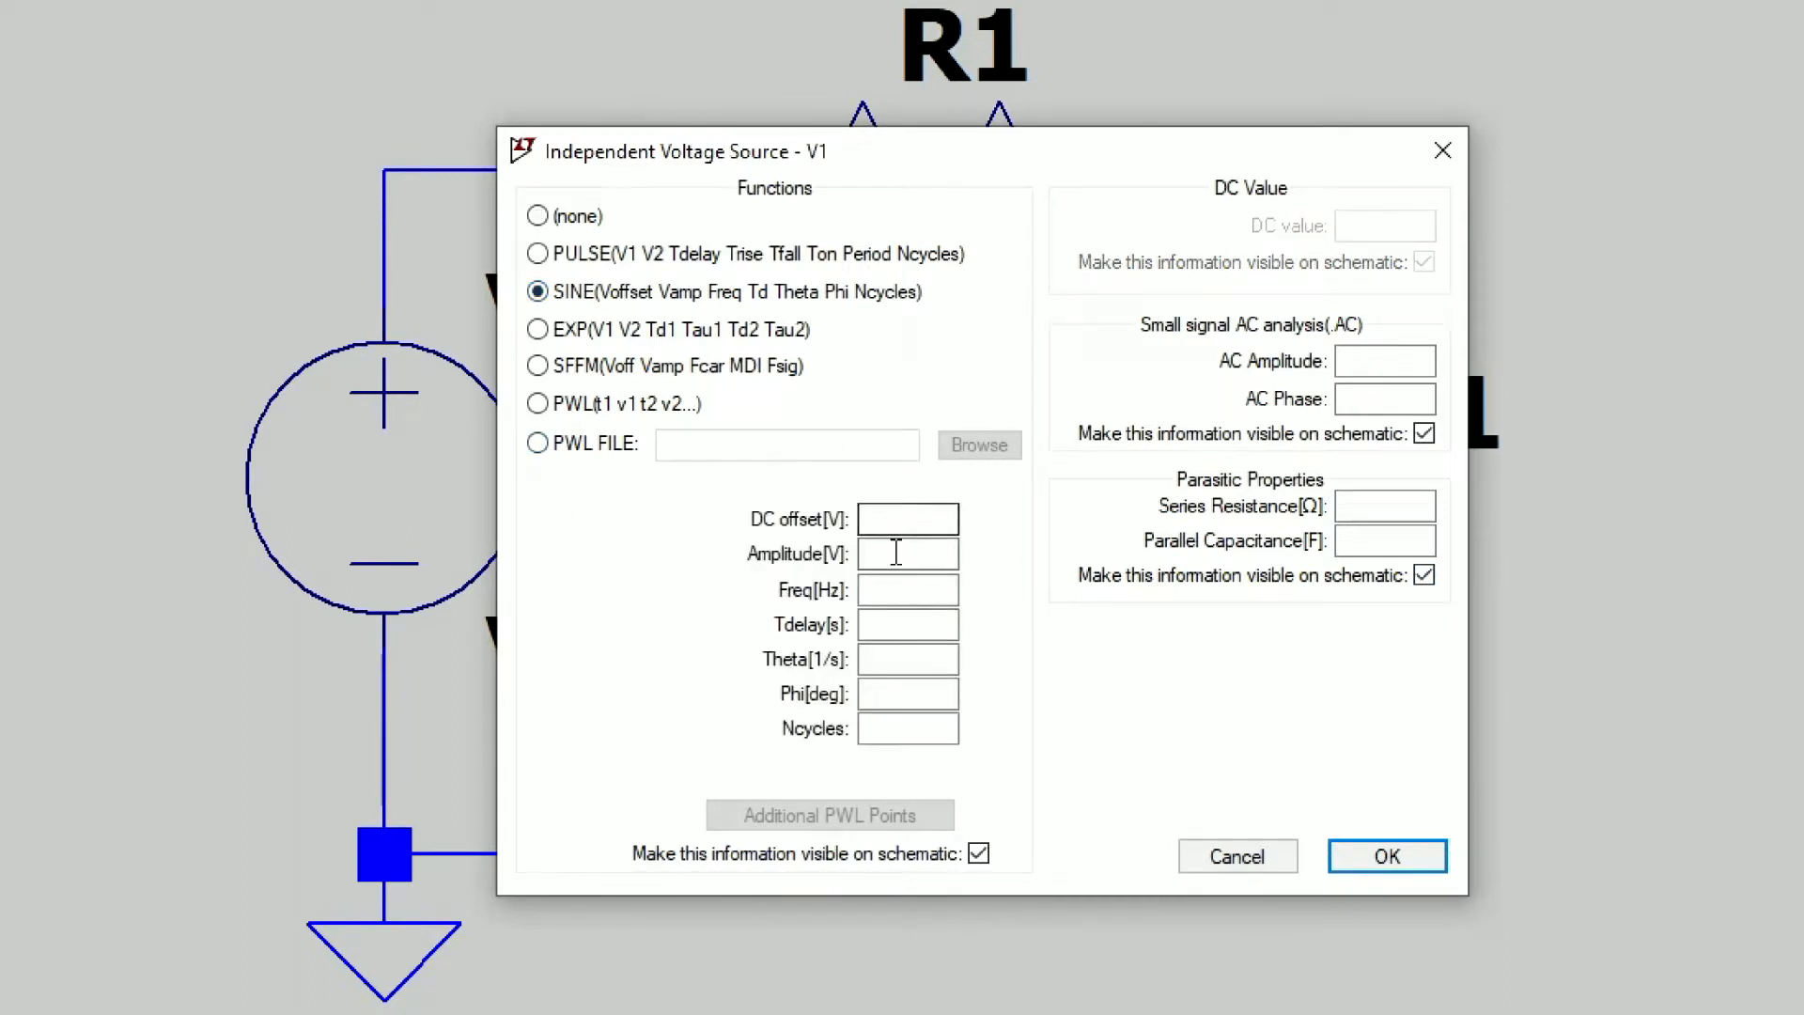
pyautogui.click(896, 553)
pyautogui.write('100')
pyautogui.press('BackSpace')
pyautogui.click(915, 588)
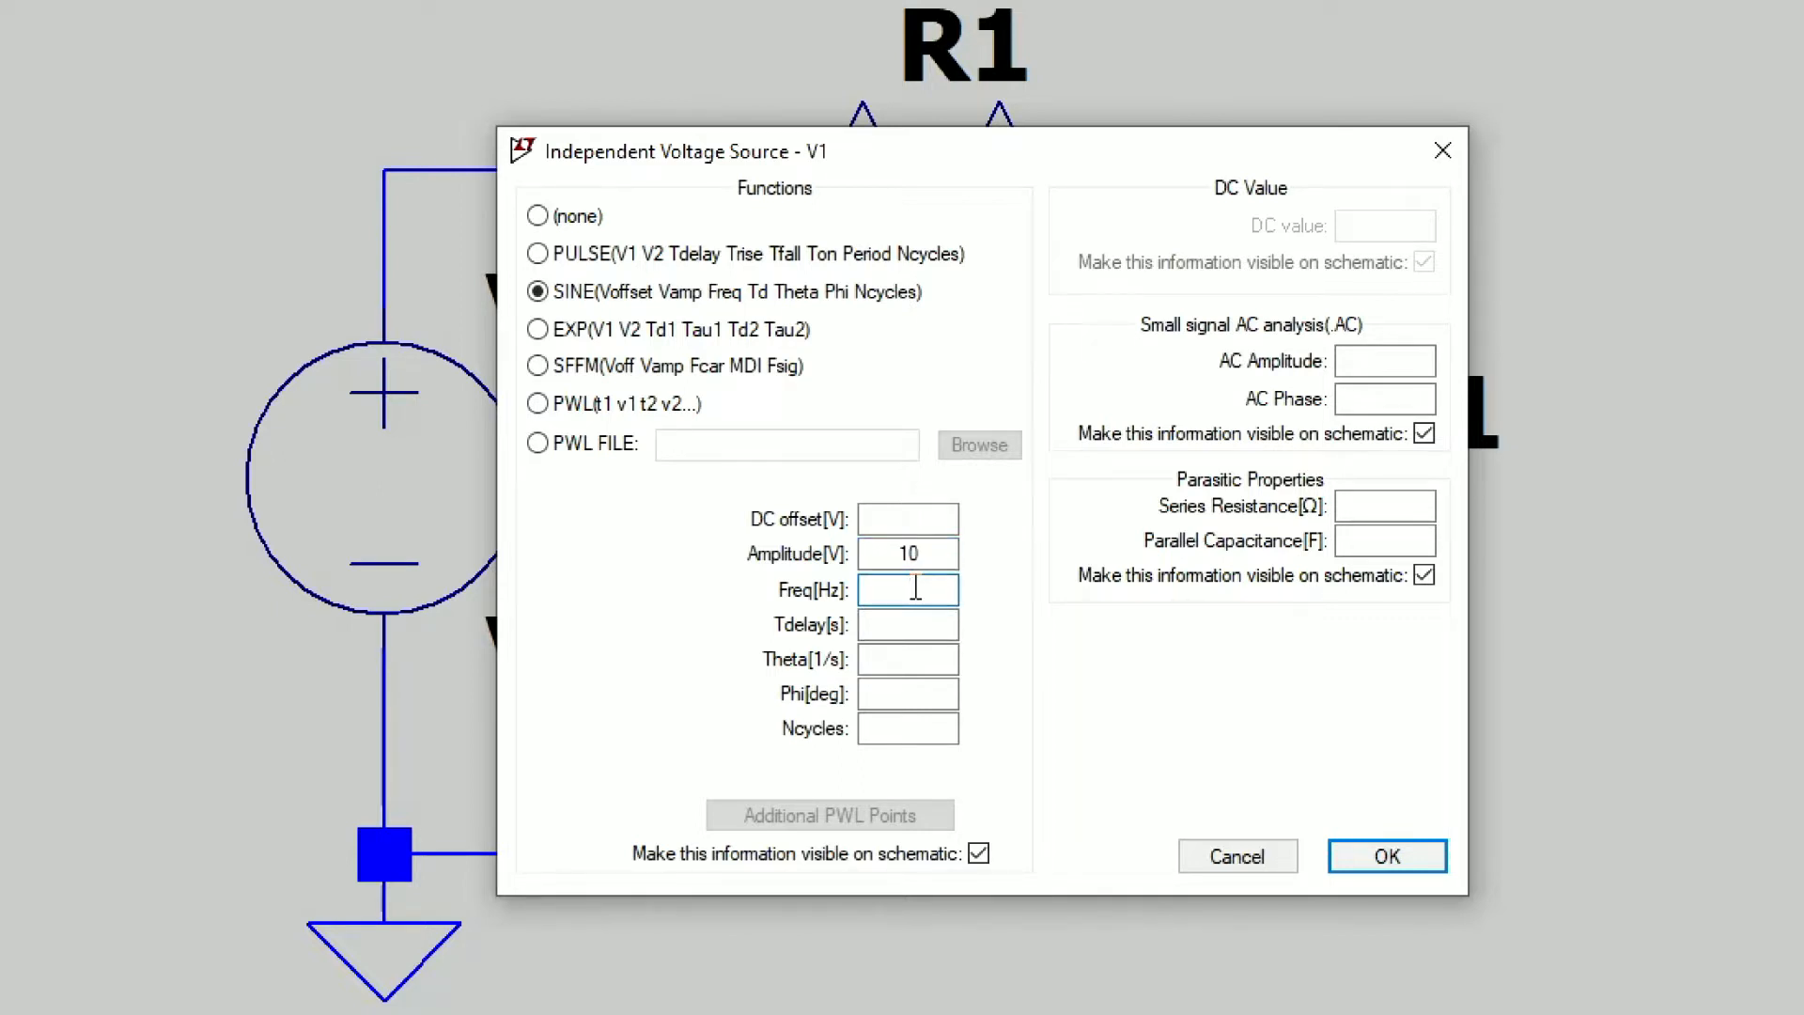
pyautogui.write('10')
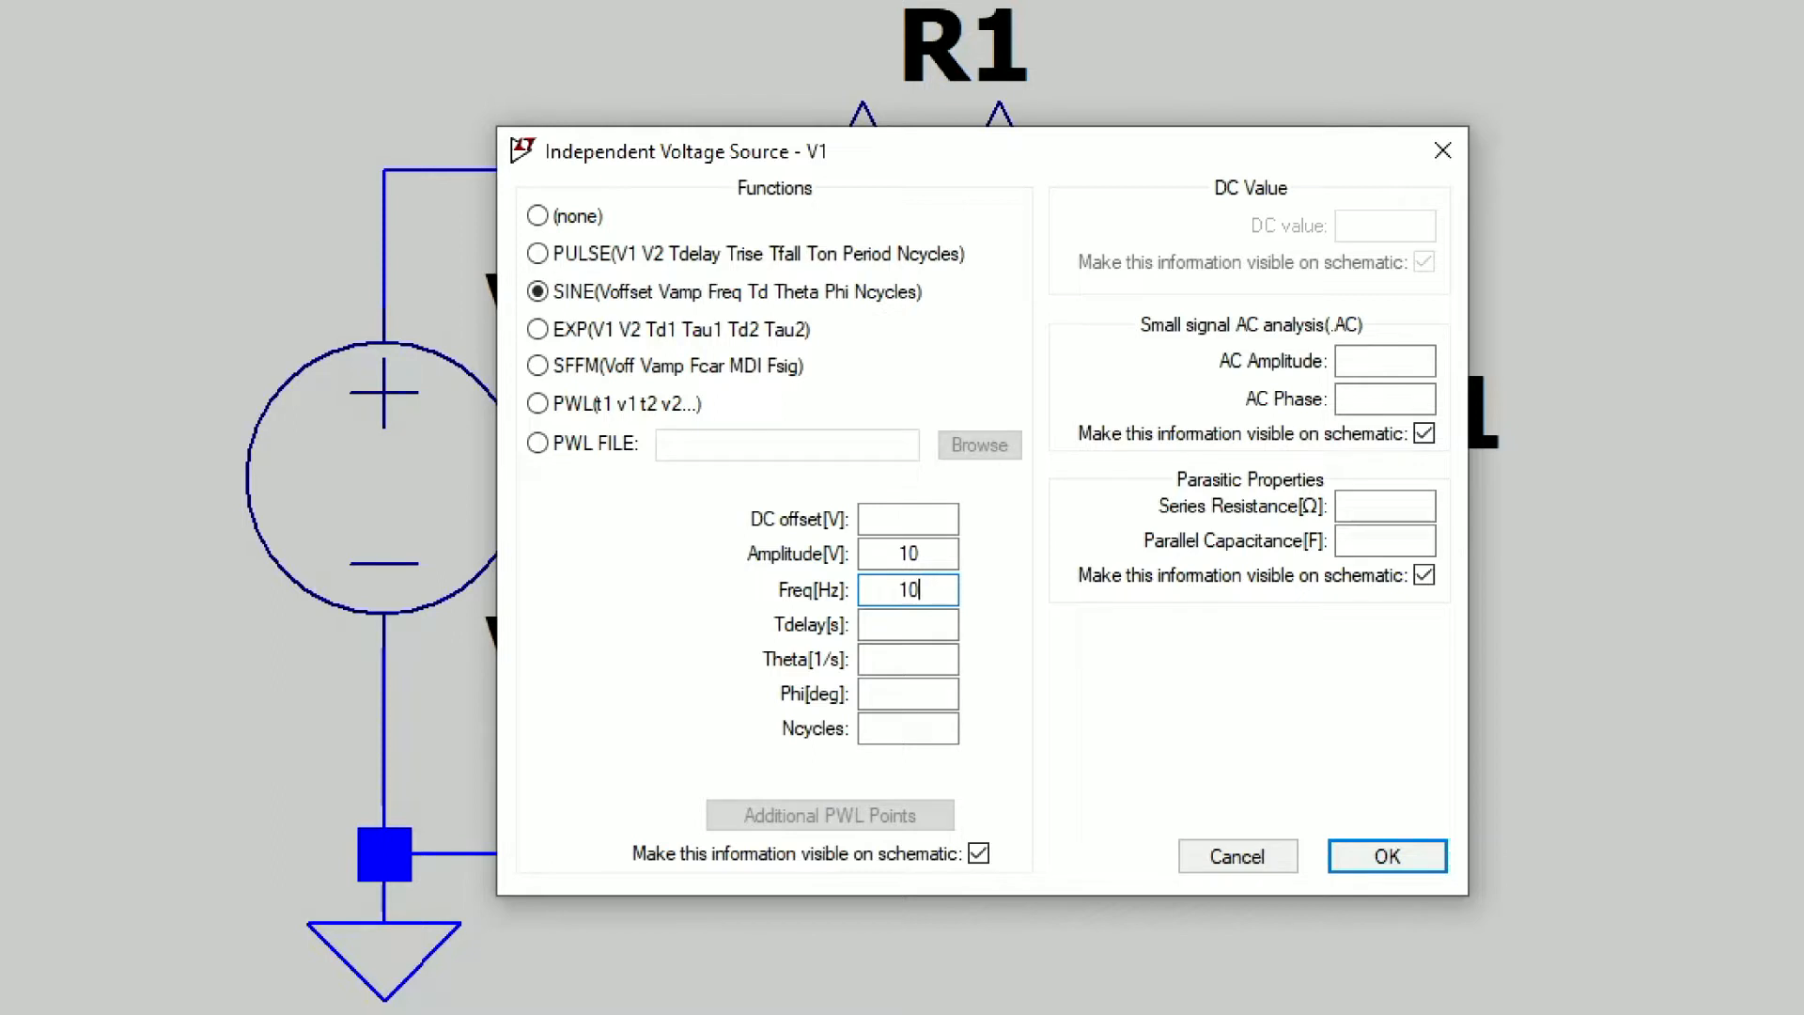
pyautogui.click(1406, 866)
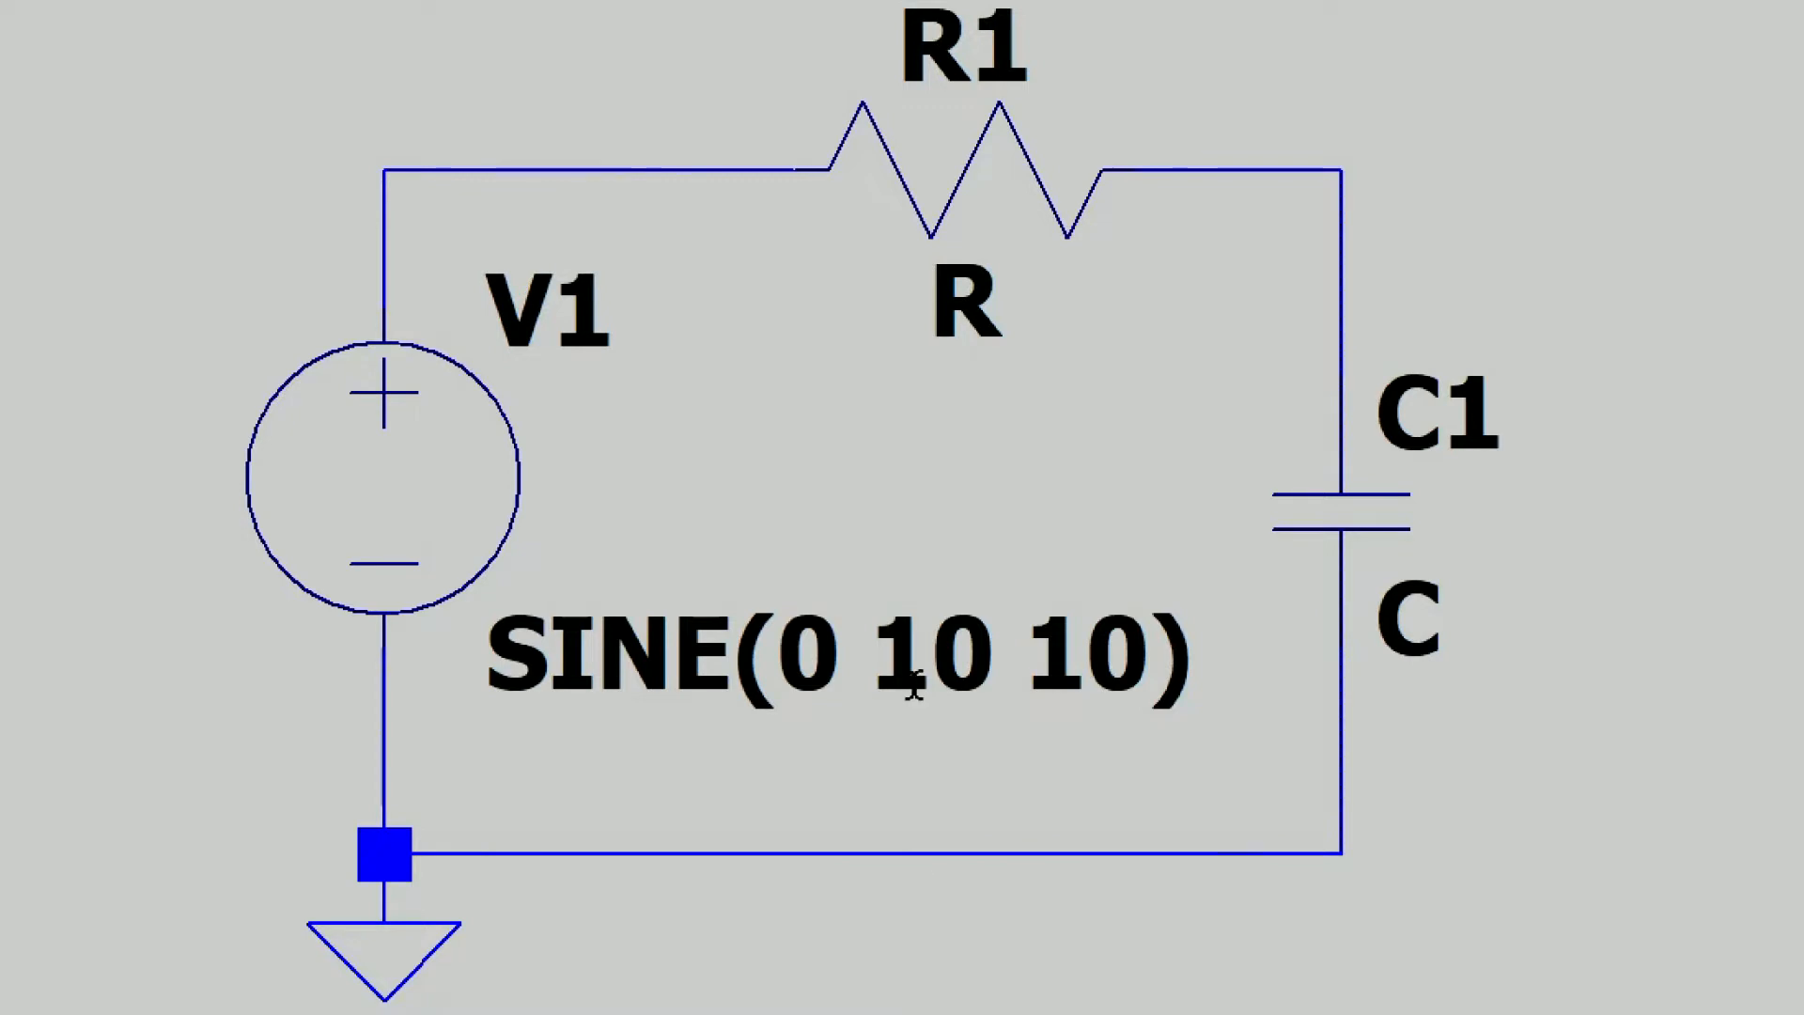
# - Set the value of resistor R1 to 220 and of capacitor C1 to 100u
pyautogui.rightClick(956, 307)
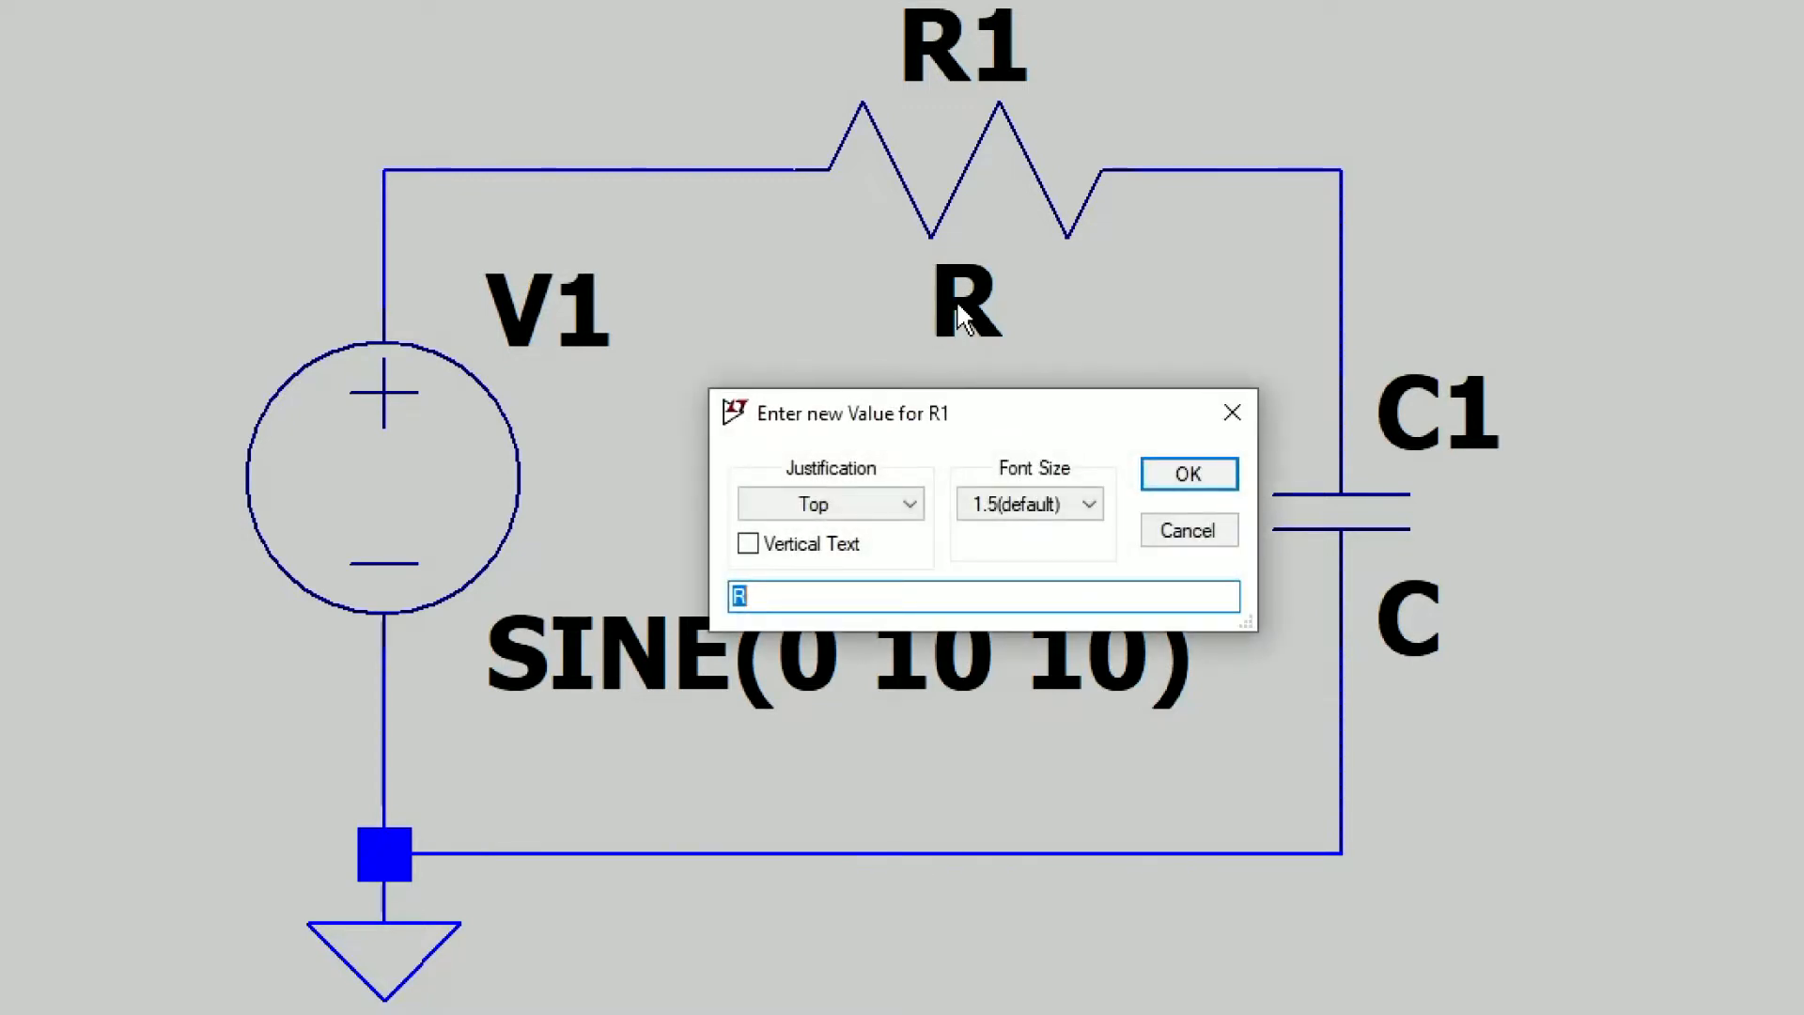
pyautogui.write('220')
pyautogui.press('Return')
pyautogui.rightClick(1405, 632)
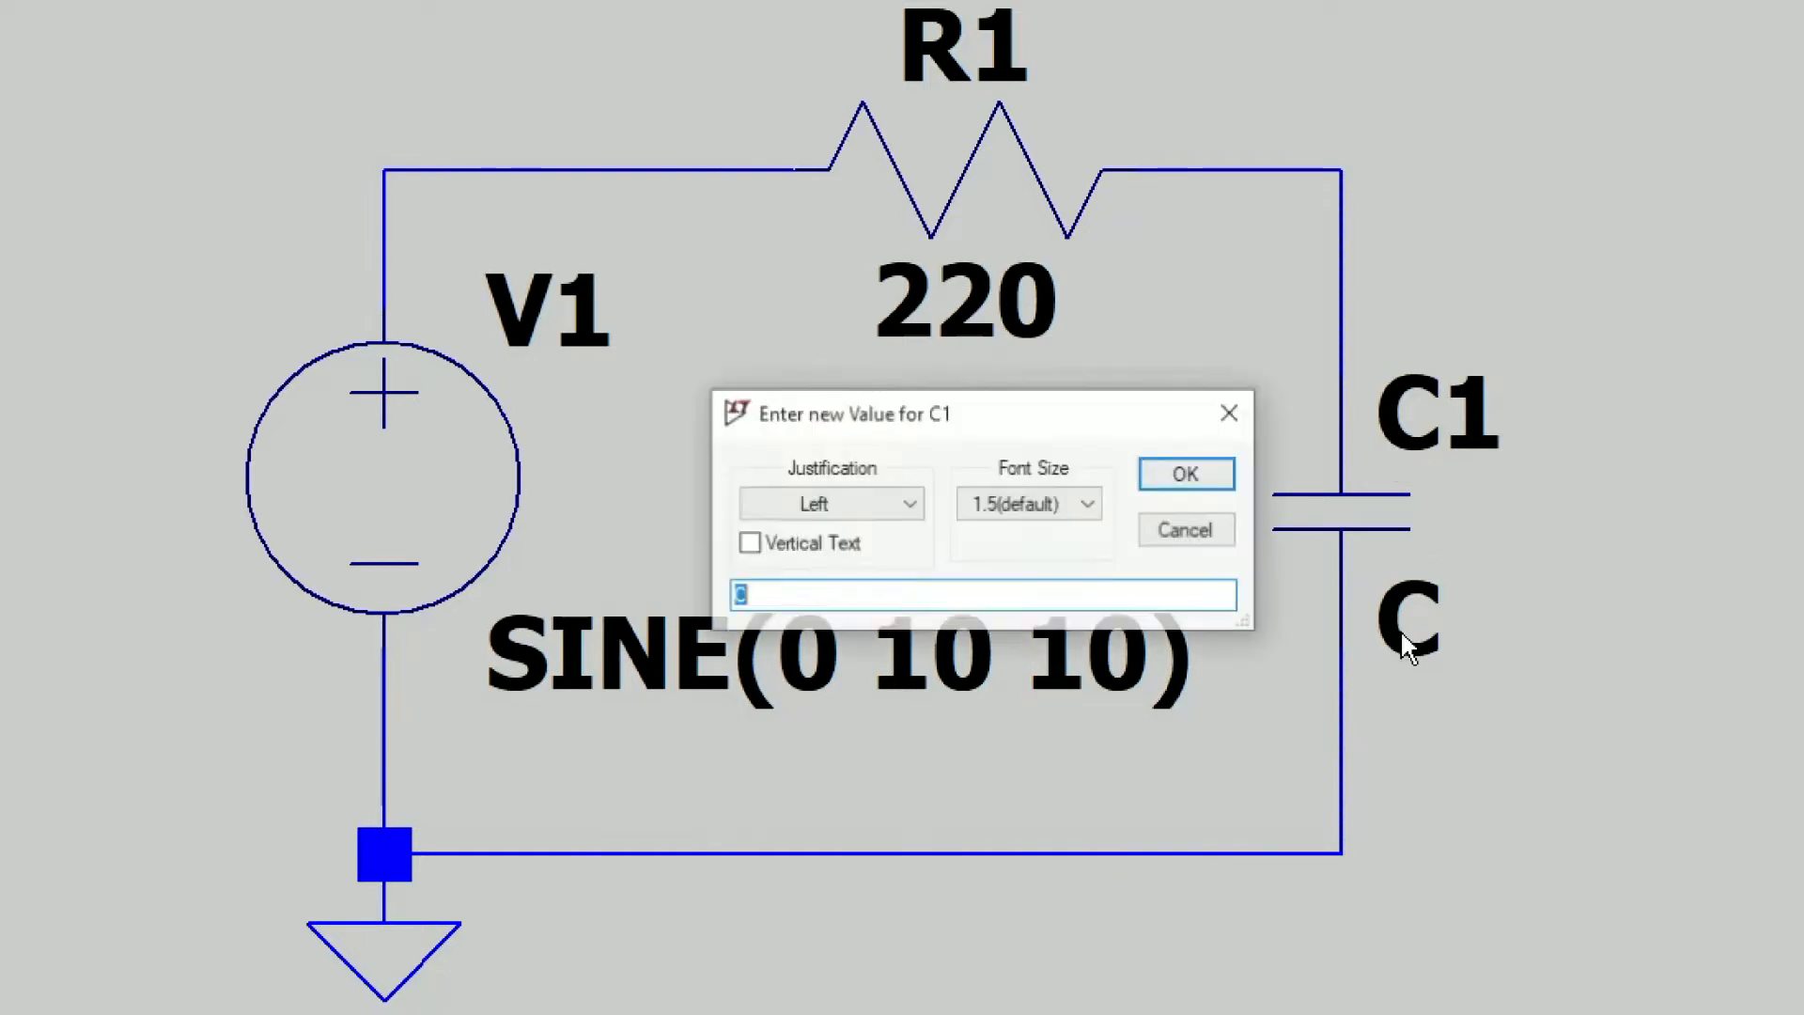
pyautogui.write('100u')
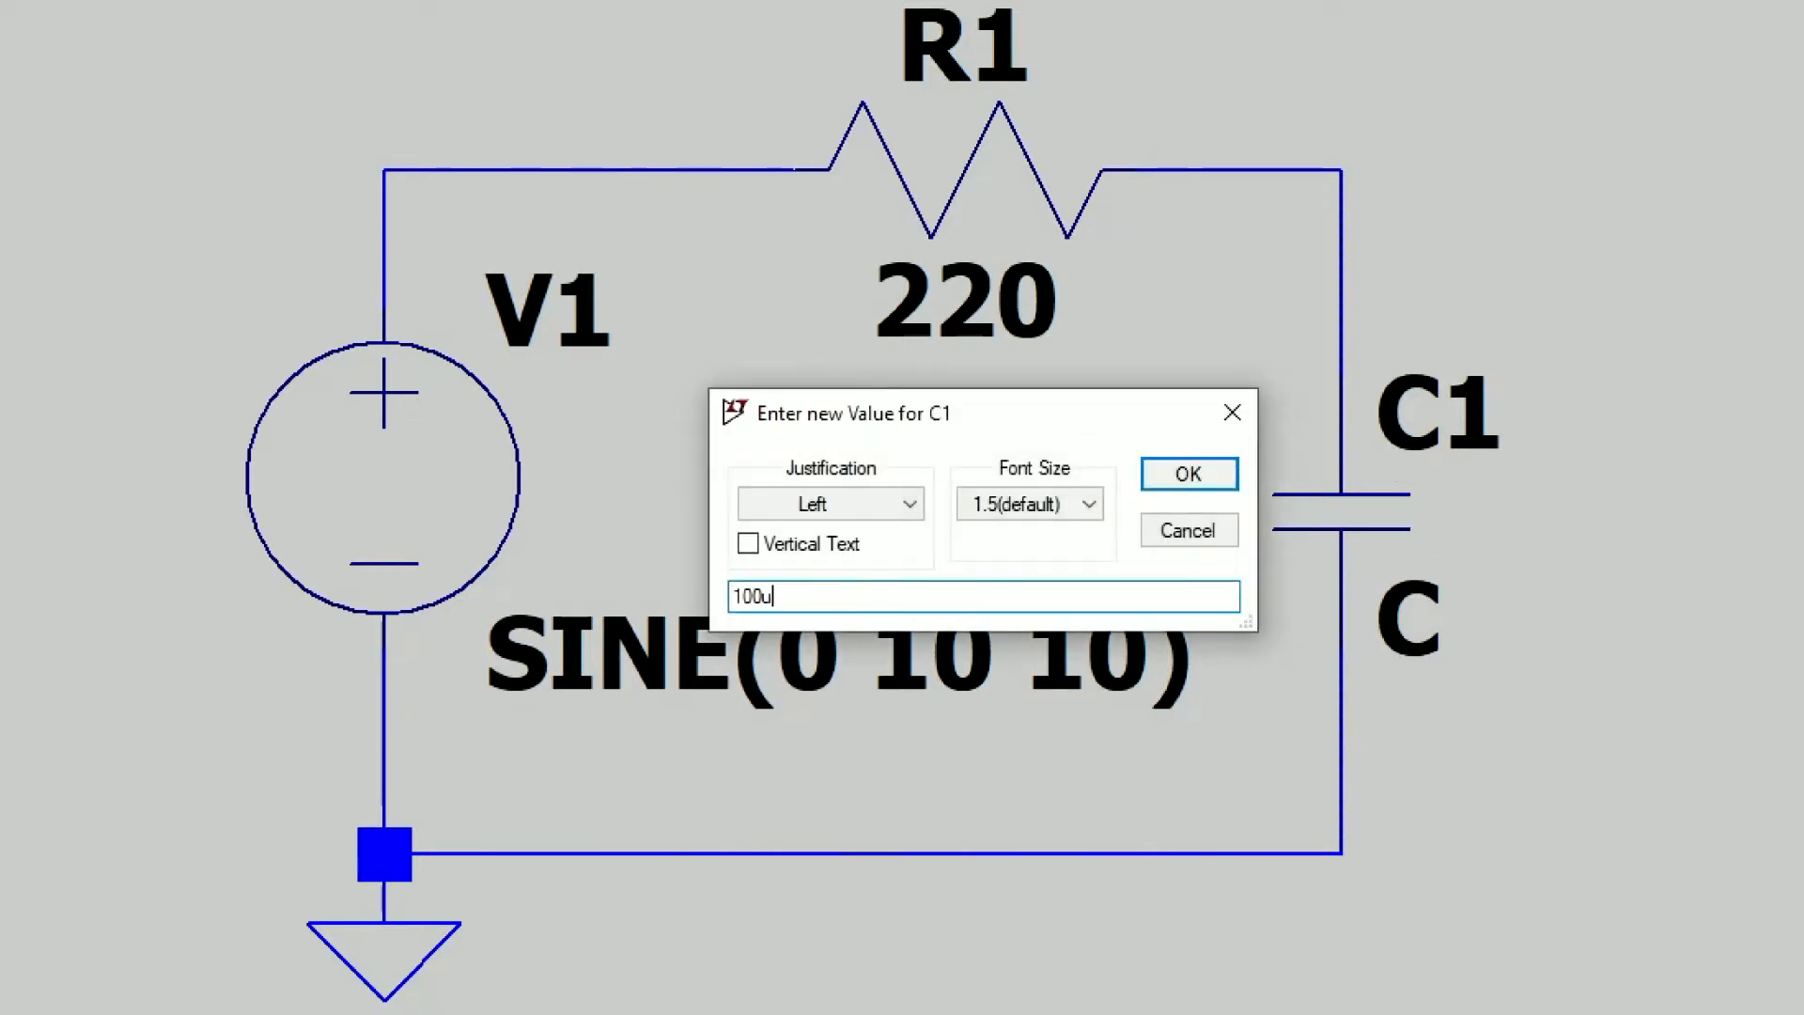
pyautogui.press('Return')
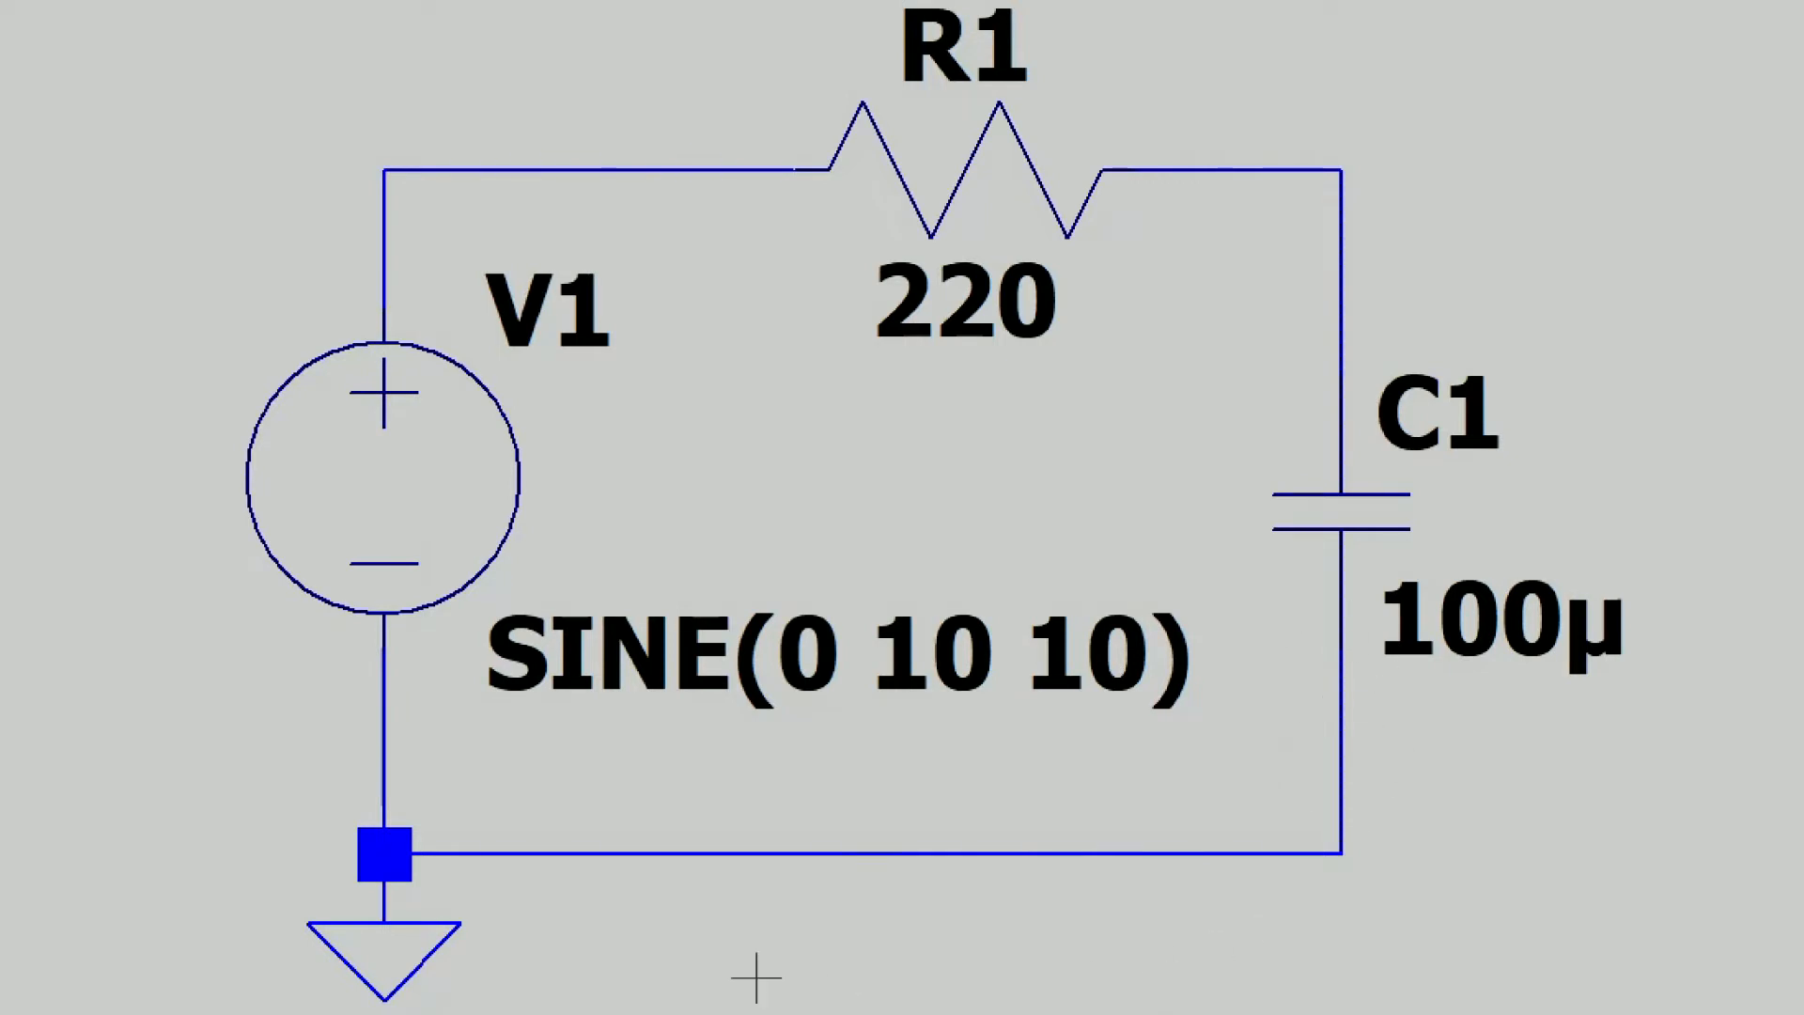
# - Set up a transient simulation command with a stop time of 1 and examine the generated command line
pyautogui.rightClick(700, 952)
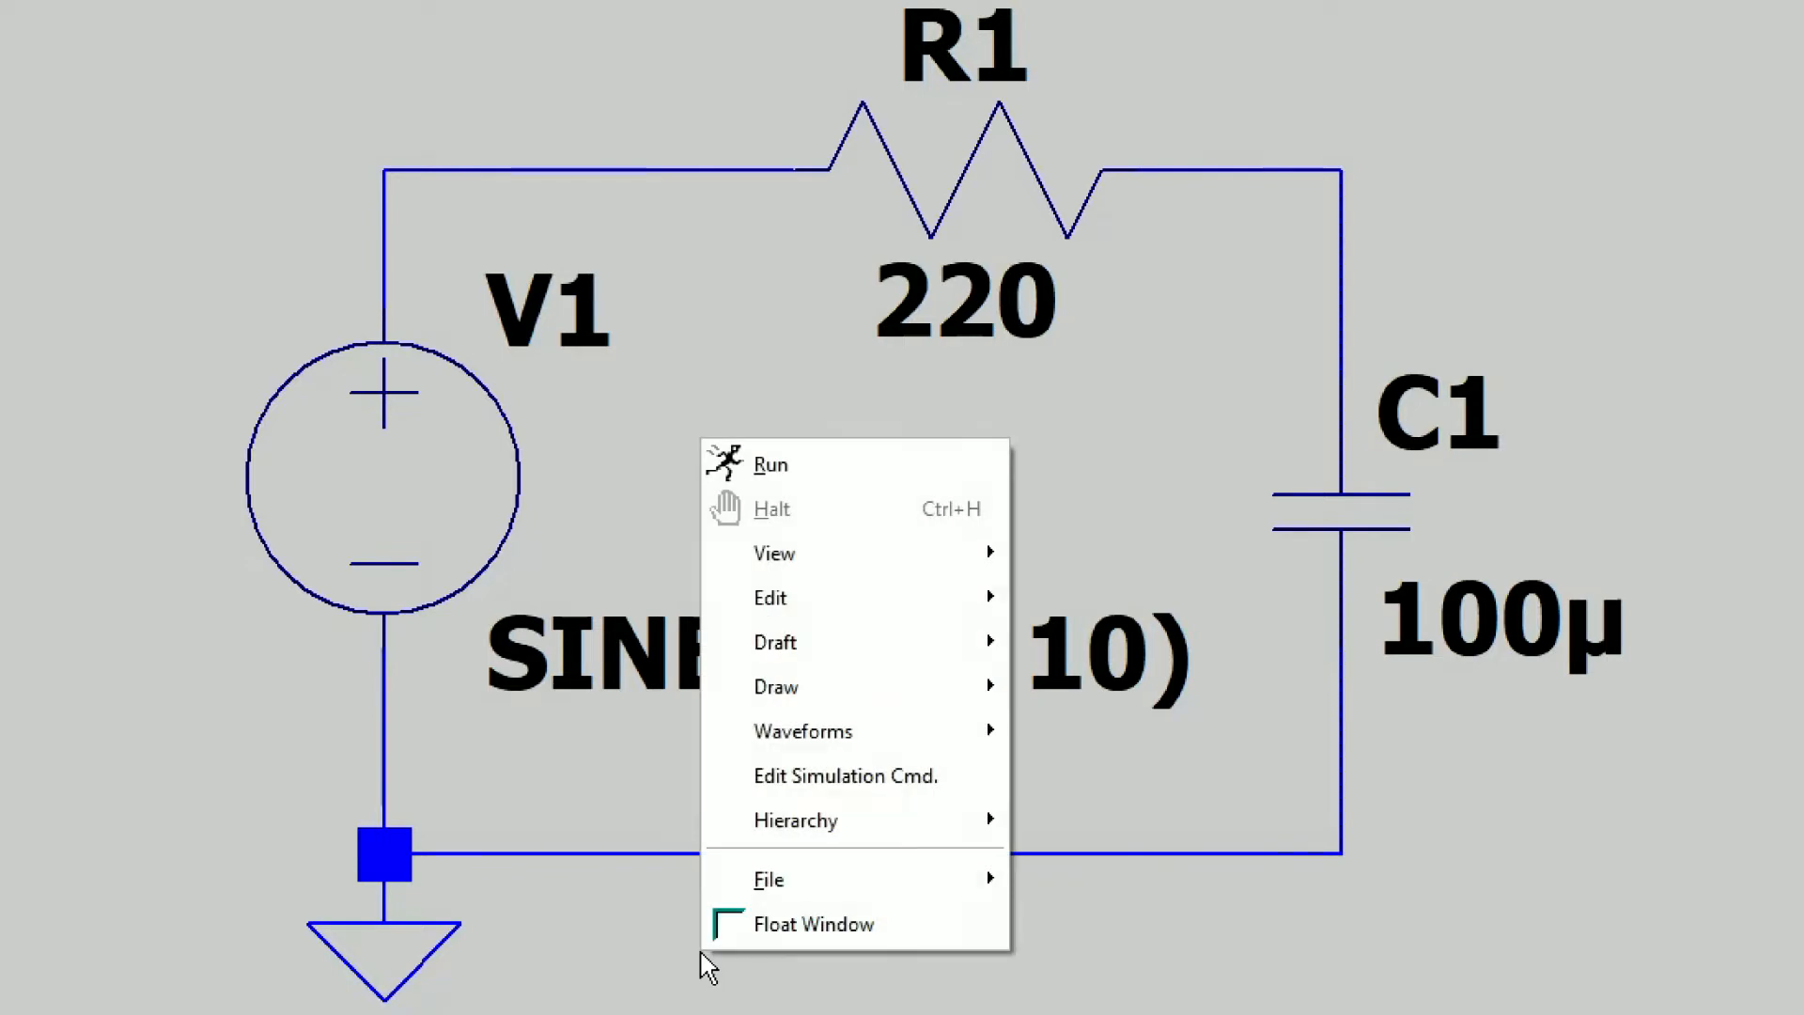
pyautogui.click(860, 801)
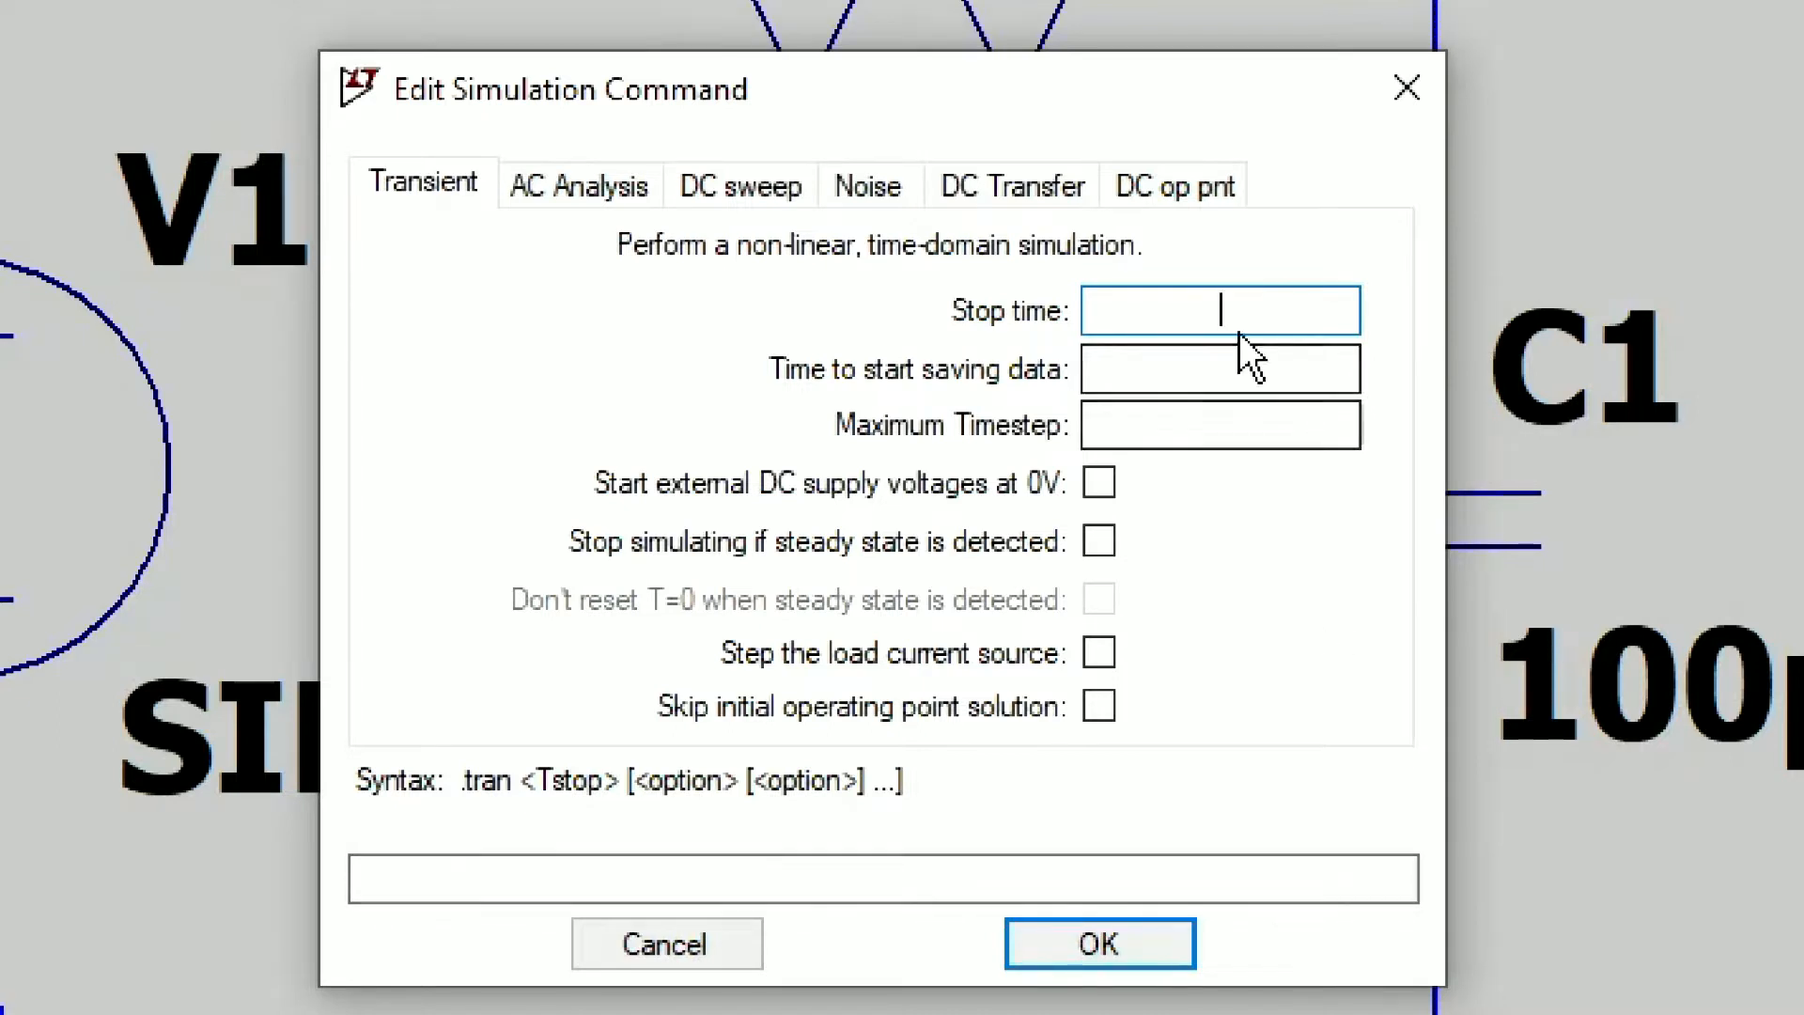
pyautogui.write('1')
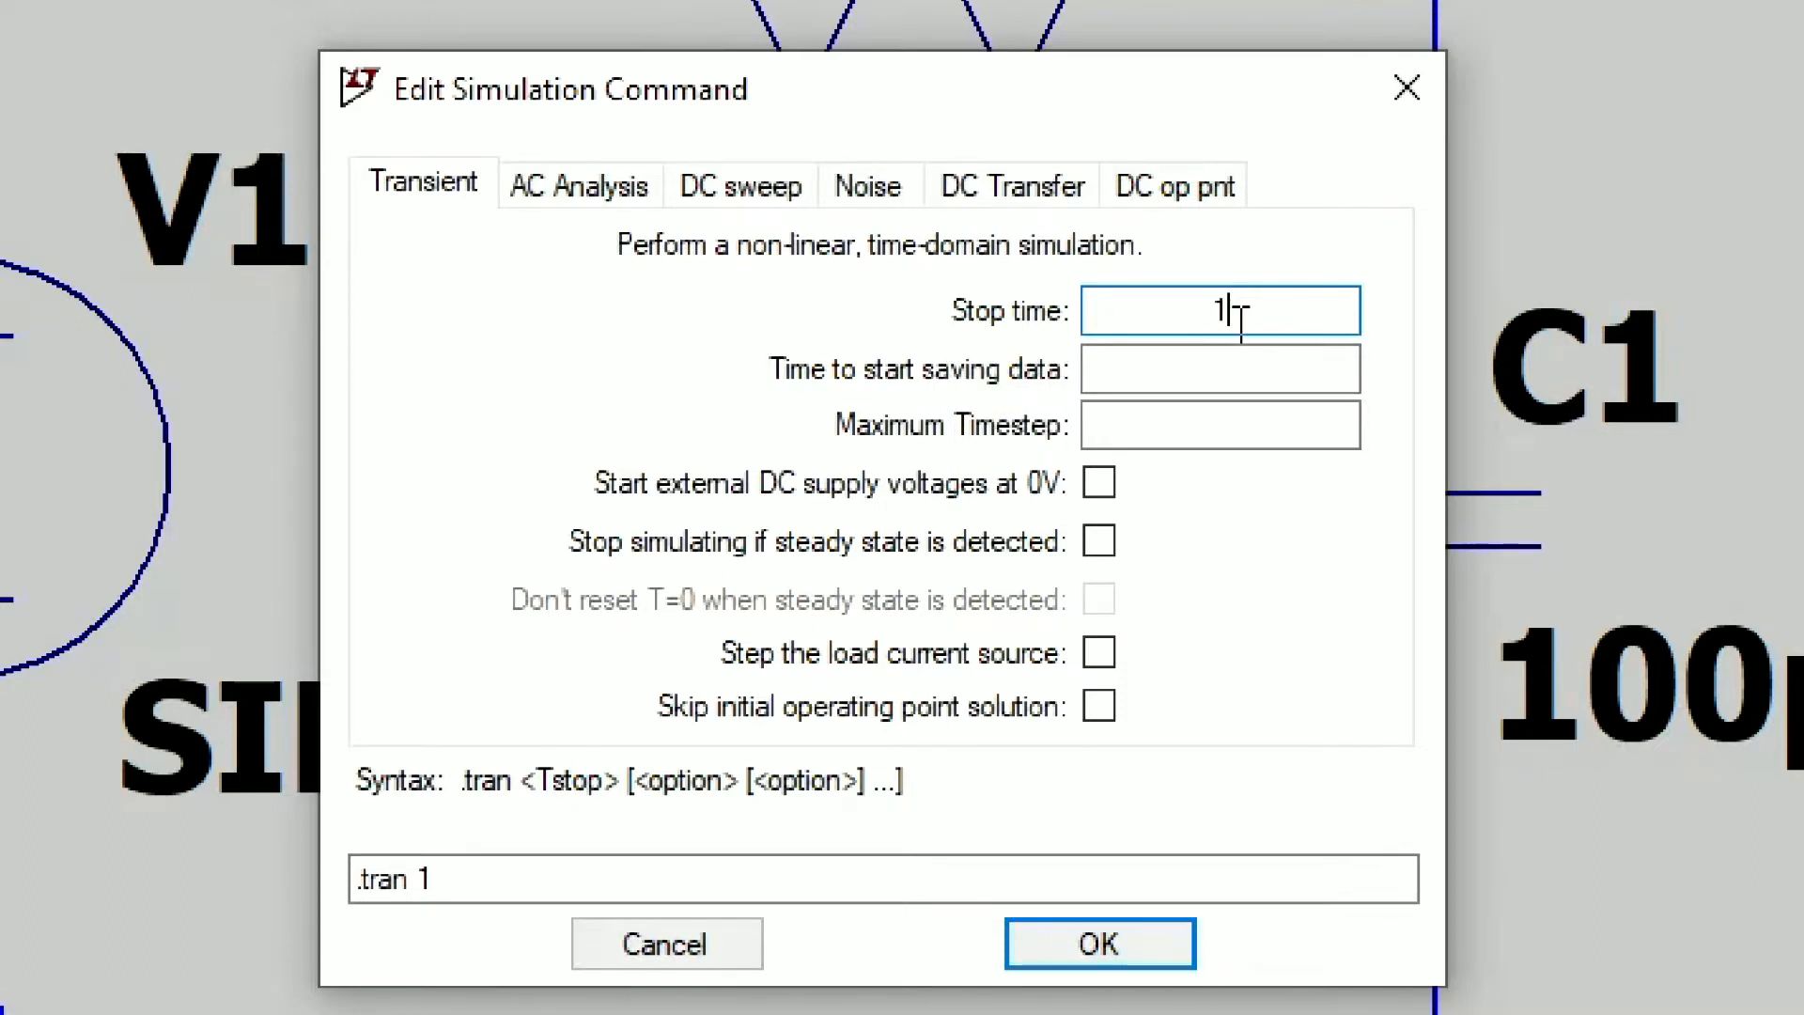
pyautogui.click(592, 870)
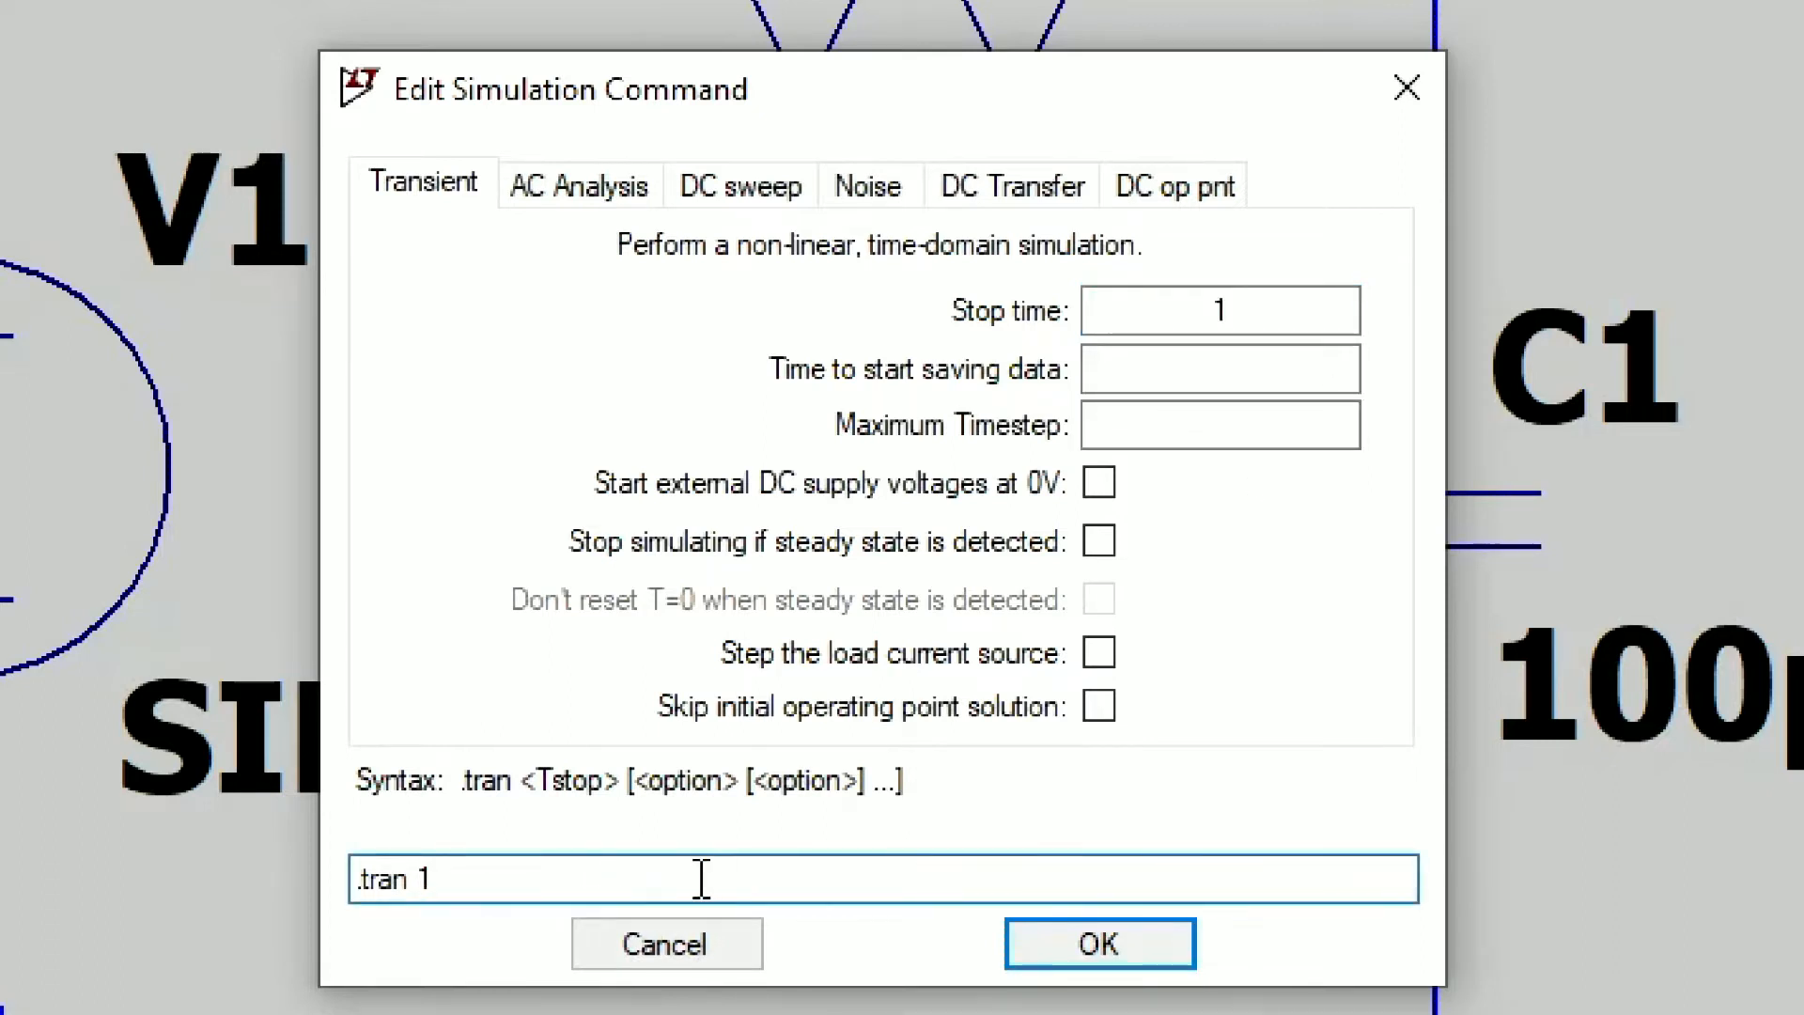
pyautogui.moveTo(701, 874); pyautogui.dragTo(290, 874)
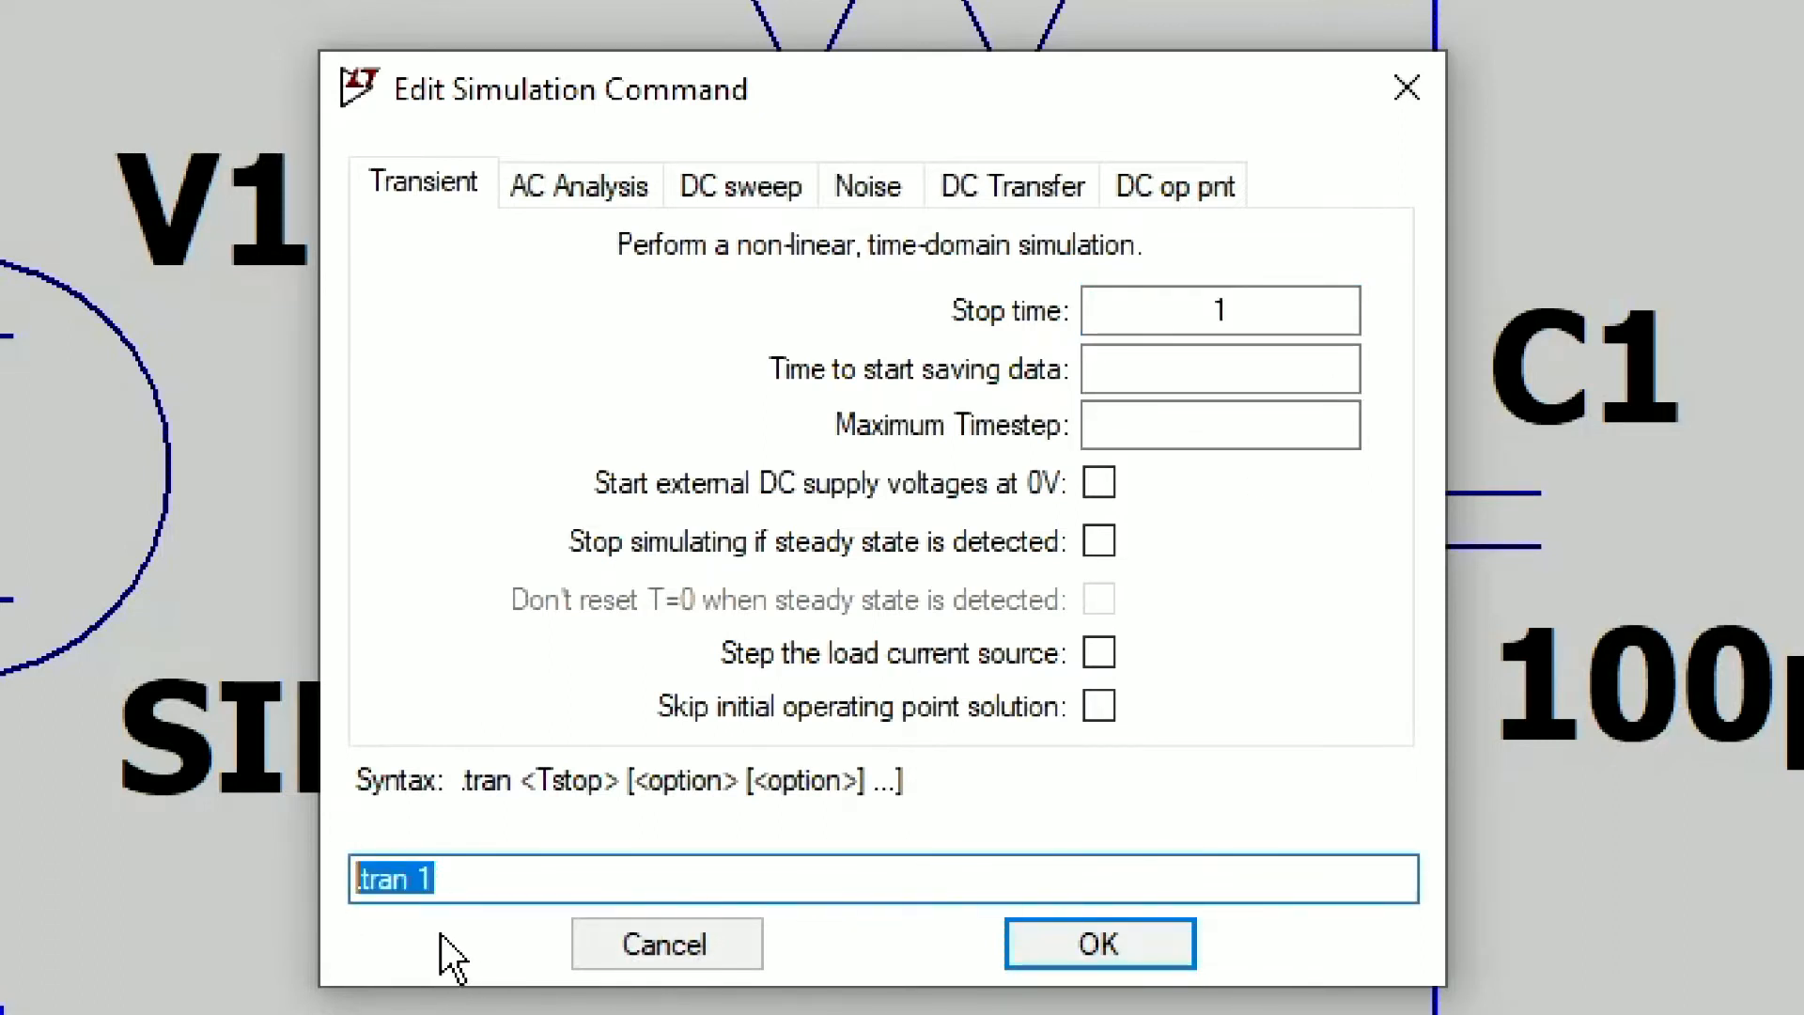
pyautogui.click(542, 875)
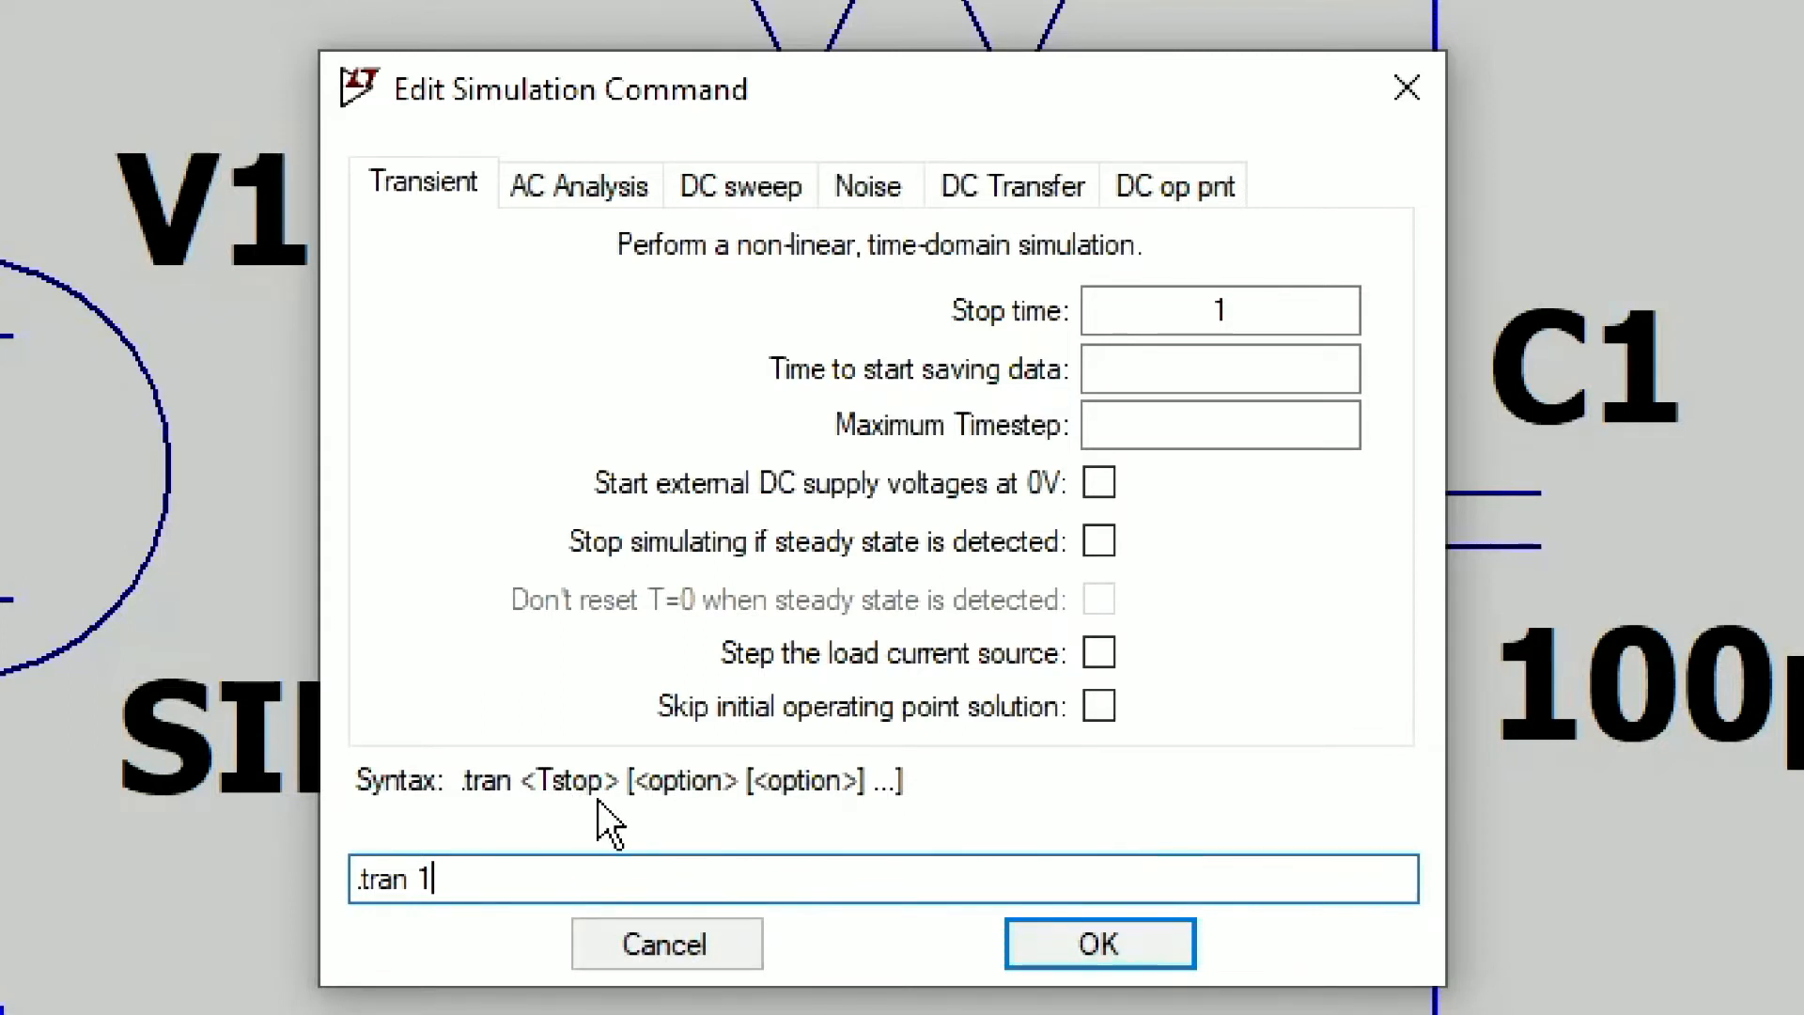
# - Try 200m as the transient analysis's time to start saving data and clear it again
pyautogui.click(1302, 366)
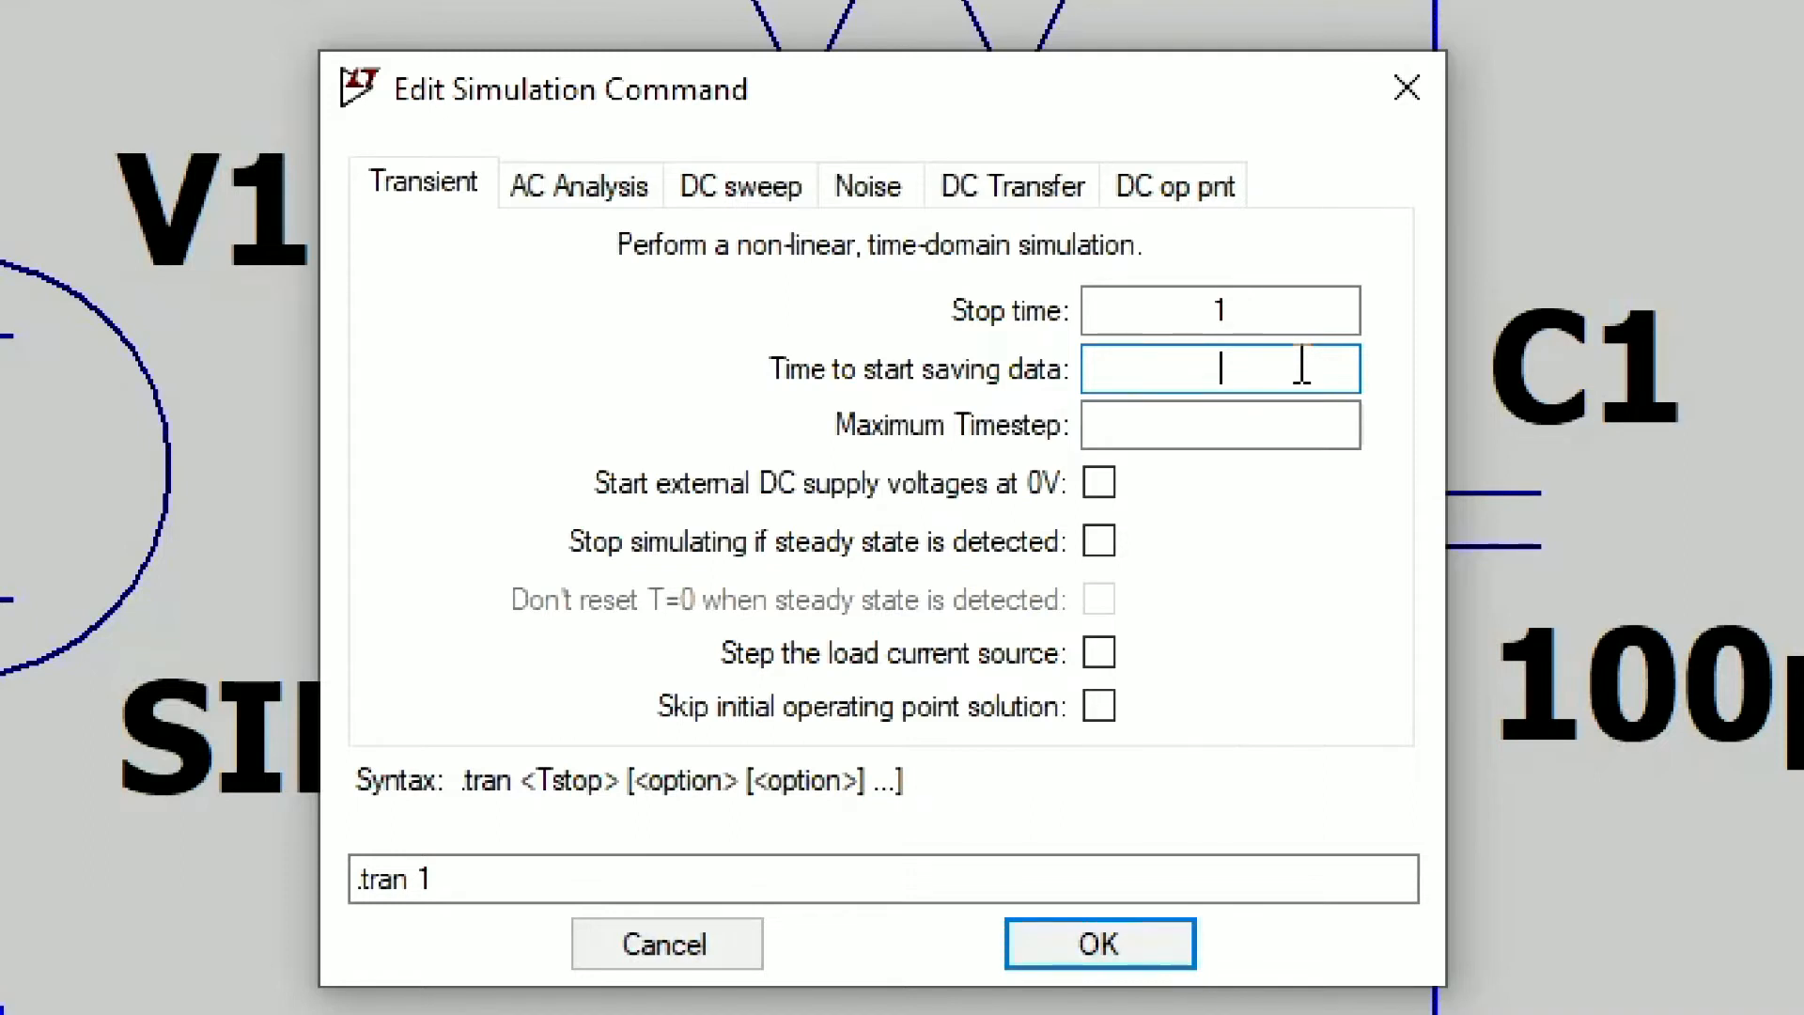
pyautogui.write('200m')
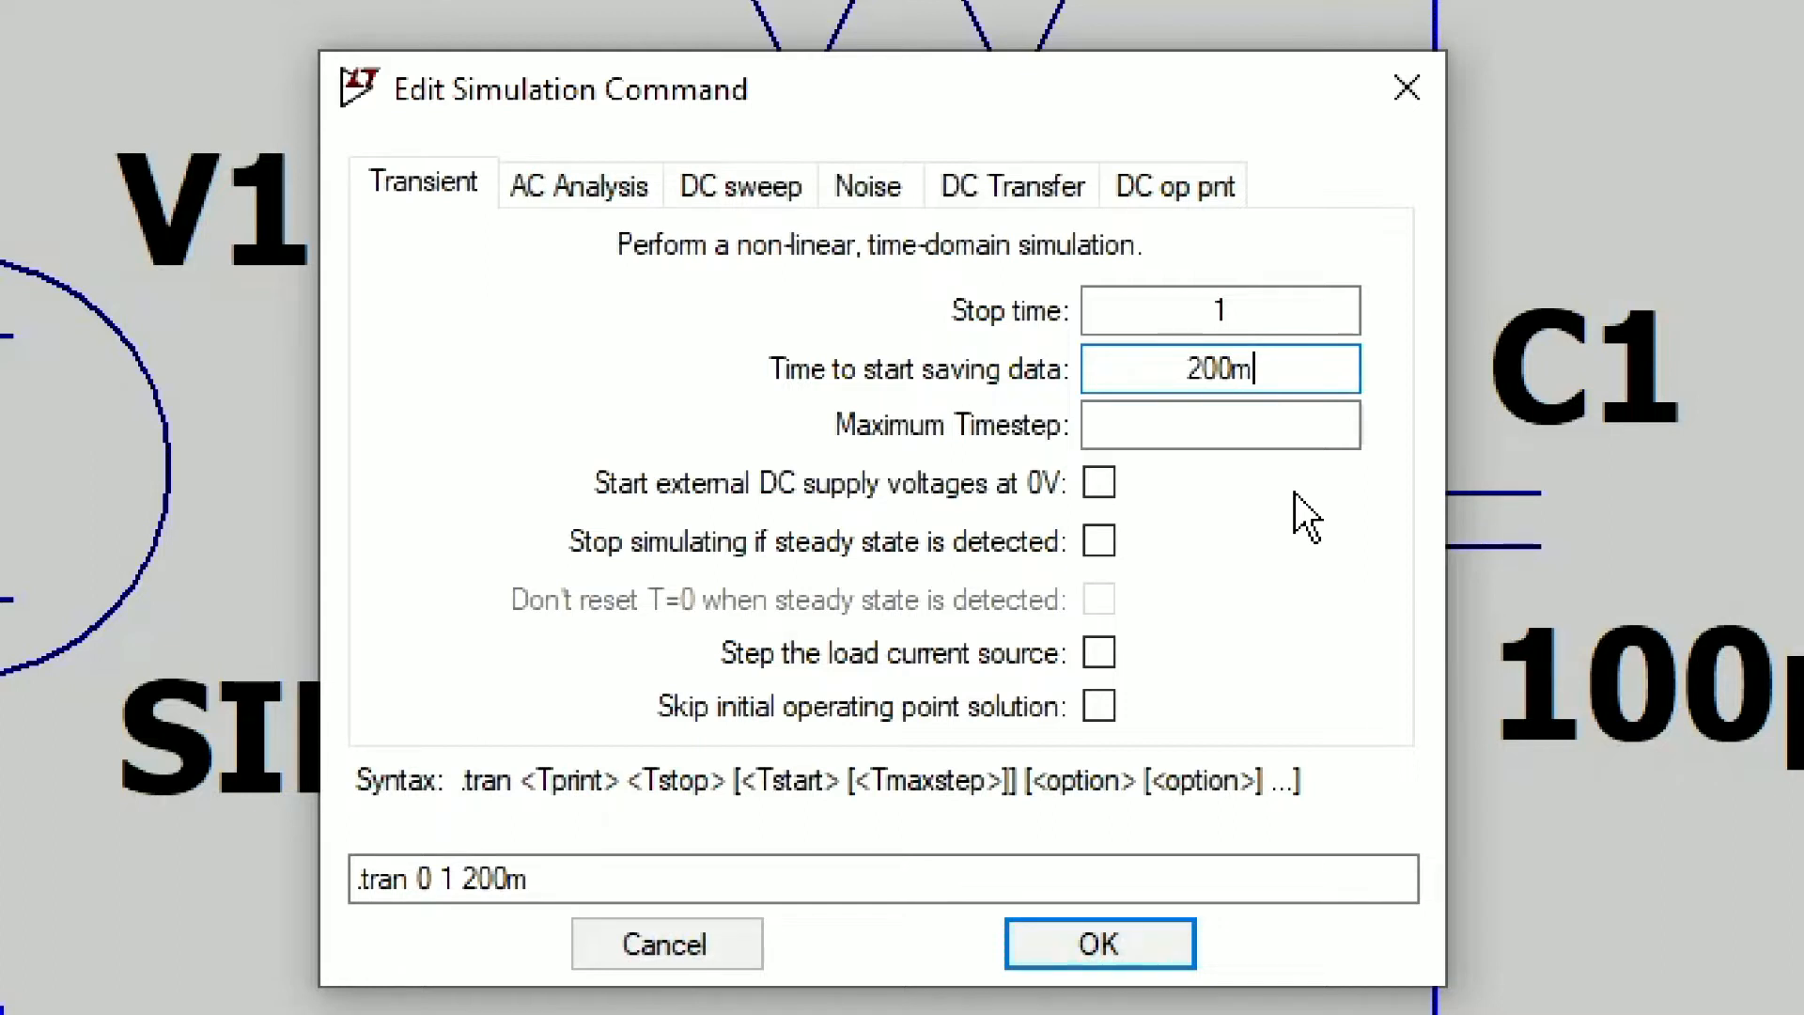
pyautogui.press('BackSpace')
pyautogui.press('BackSpace')
pyautogui.press('BackSpace')
pyautogui.press('BackSpace')
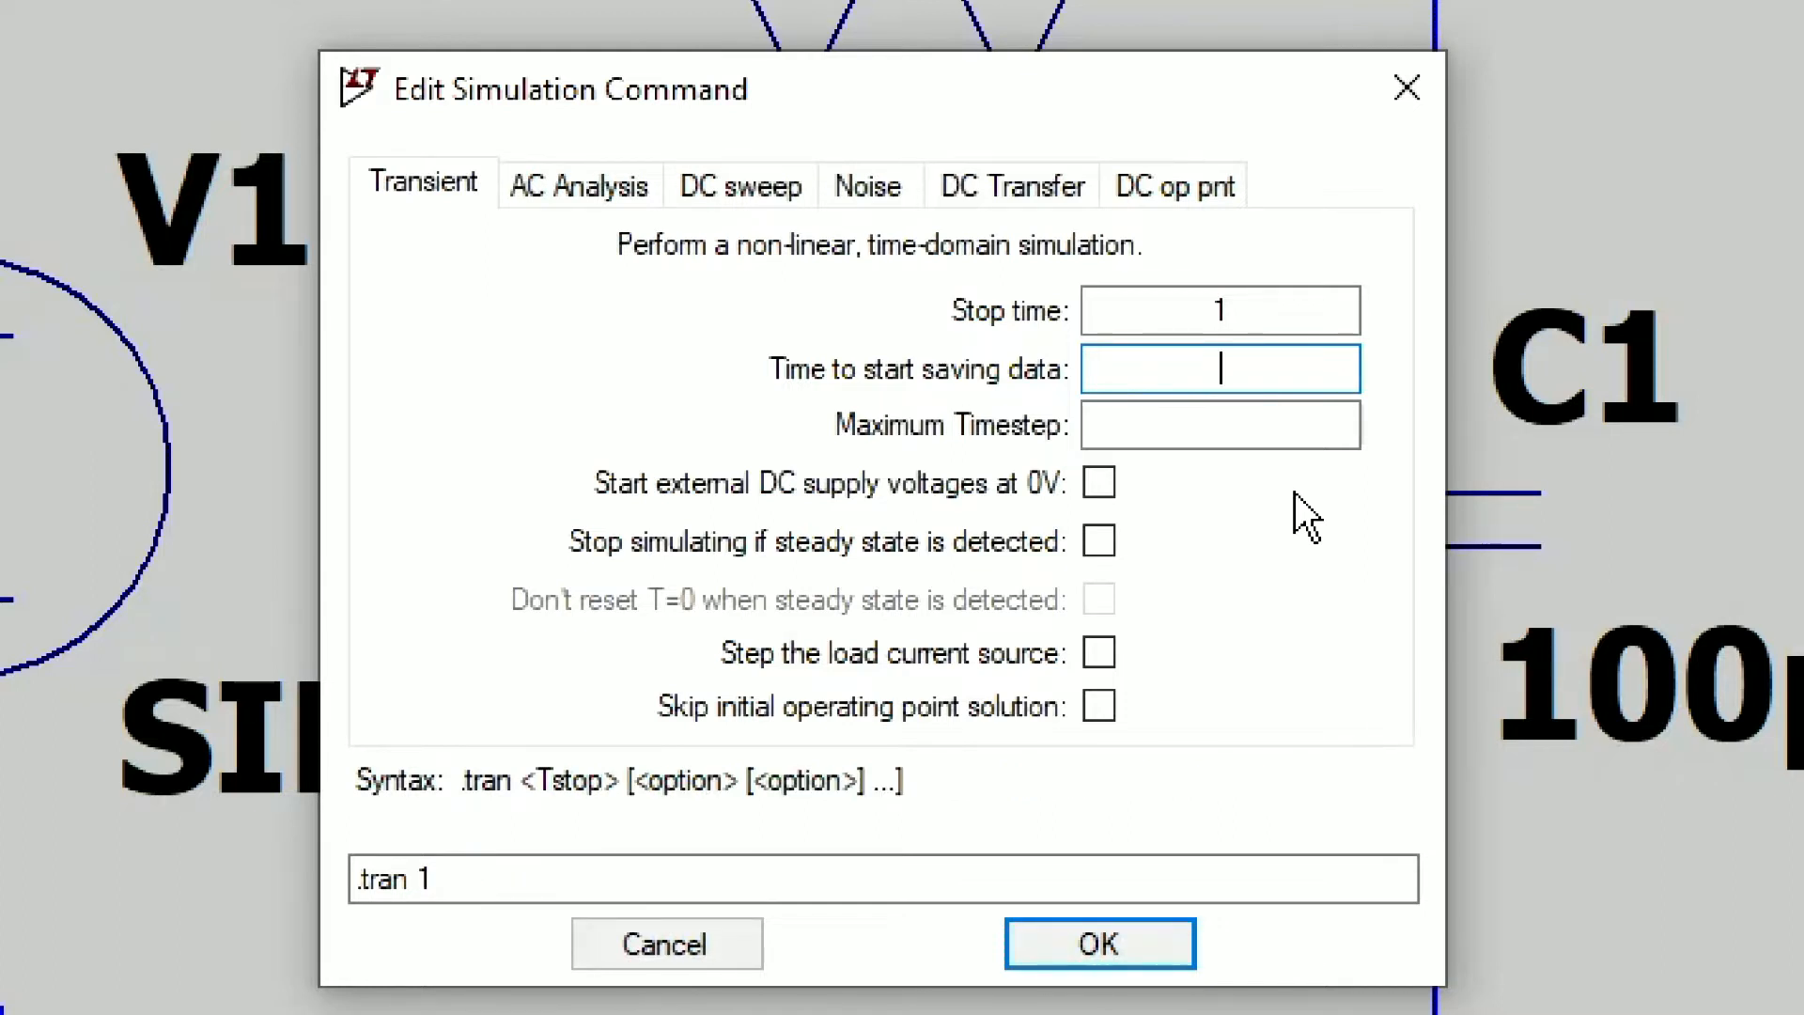
# - Accept the transient simulation settings and place the .tran 1 directive below the circuit, beside the ground symbol
pyautogui.click(1305, 419)
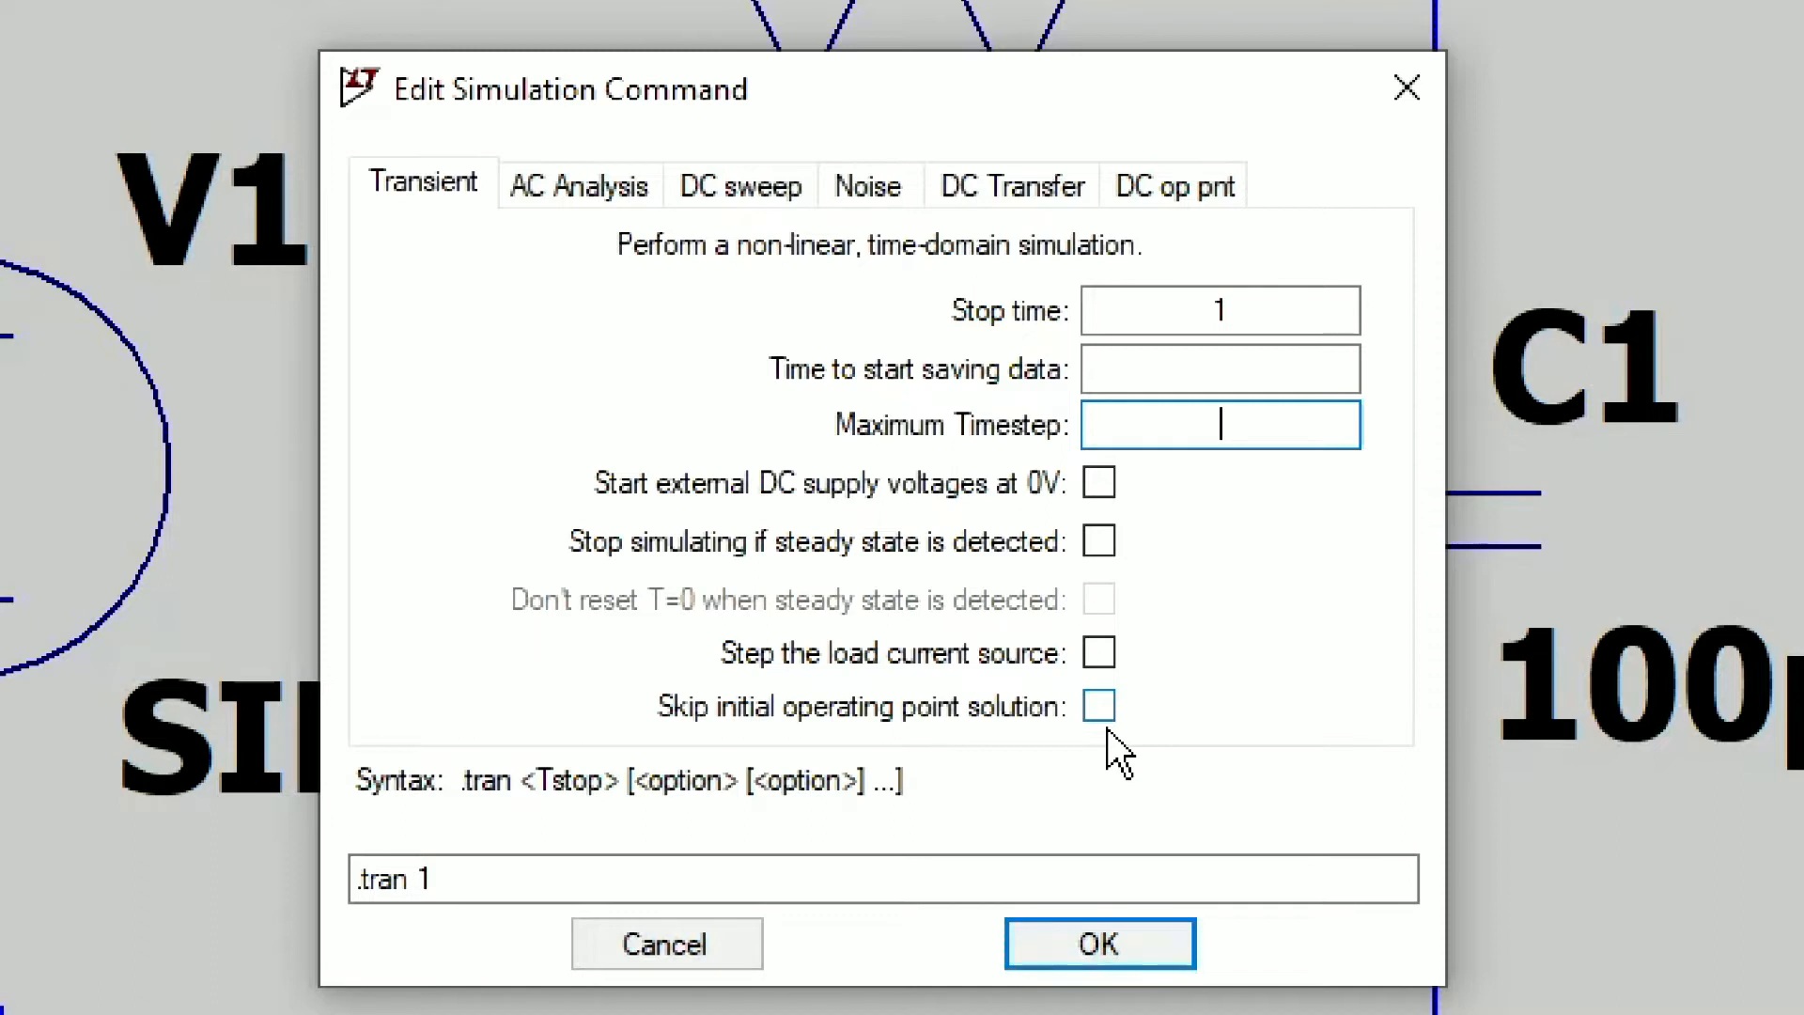
pyautogui.click(1259, 308)
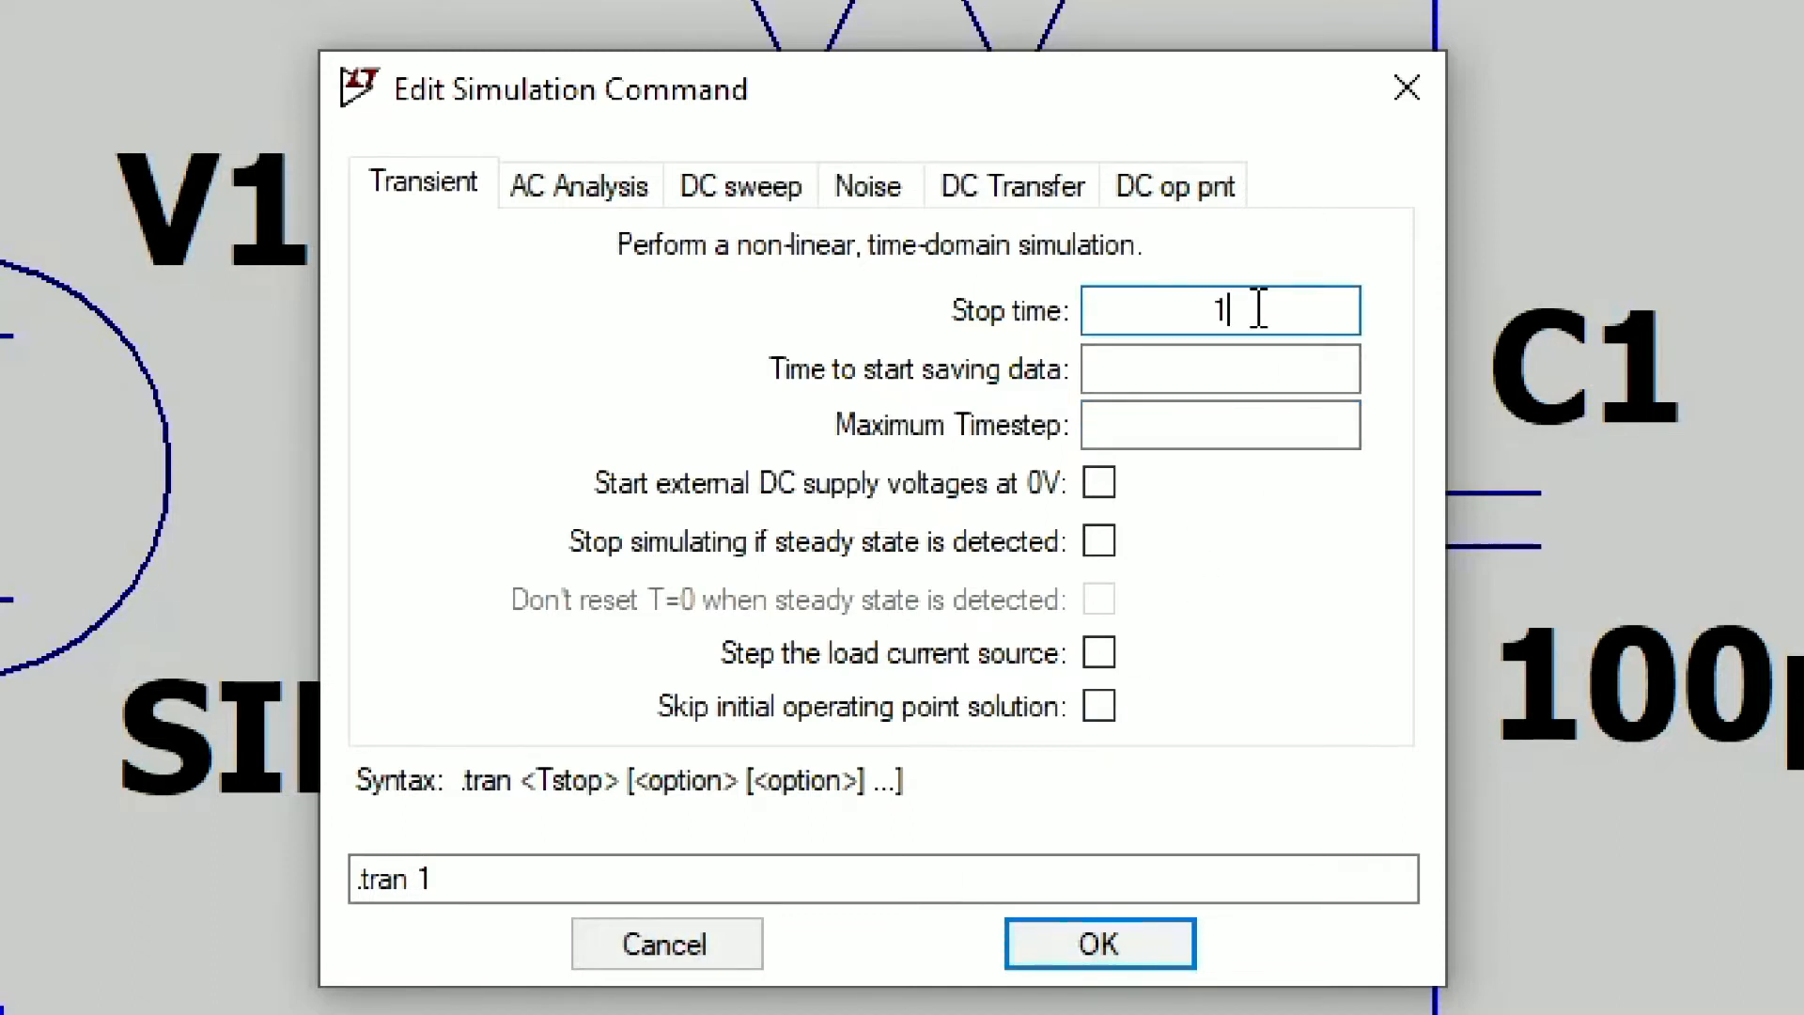
pyautogui.click(1135, 961)
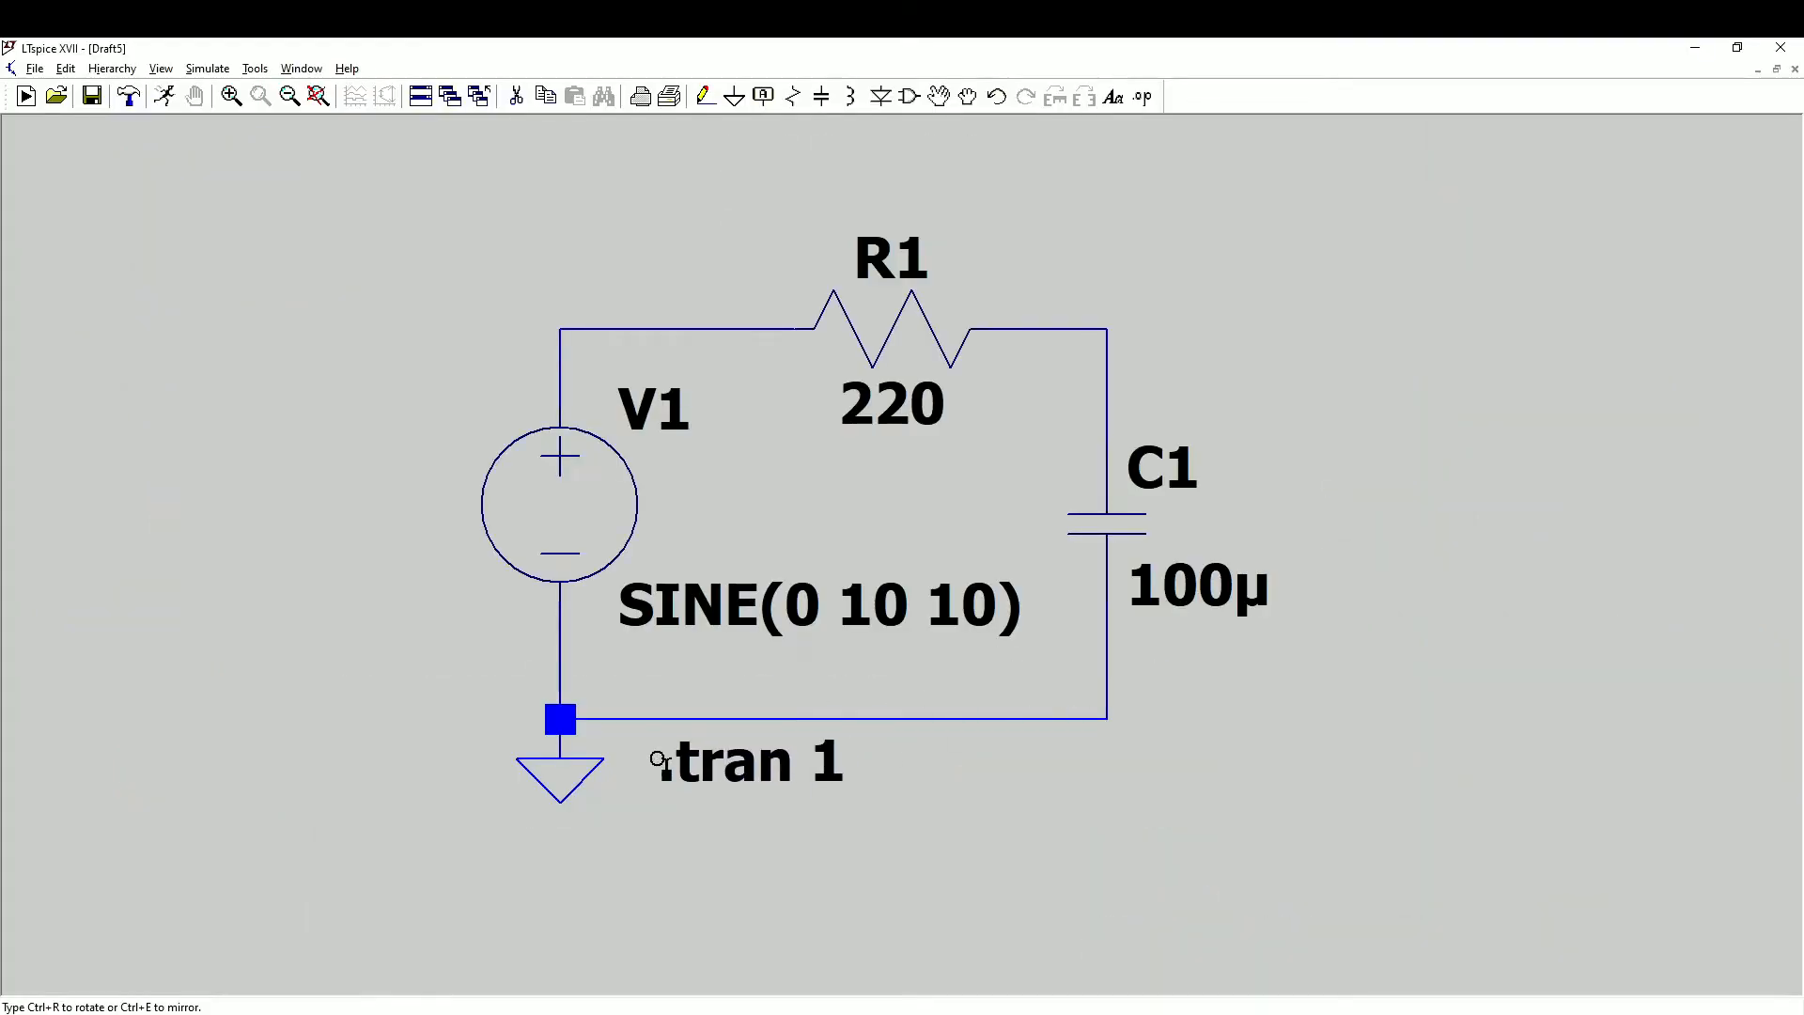
pyautogui.click(659, 760)
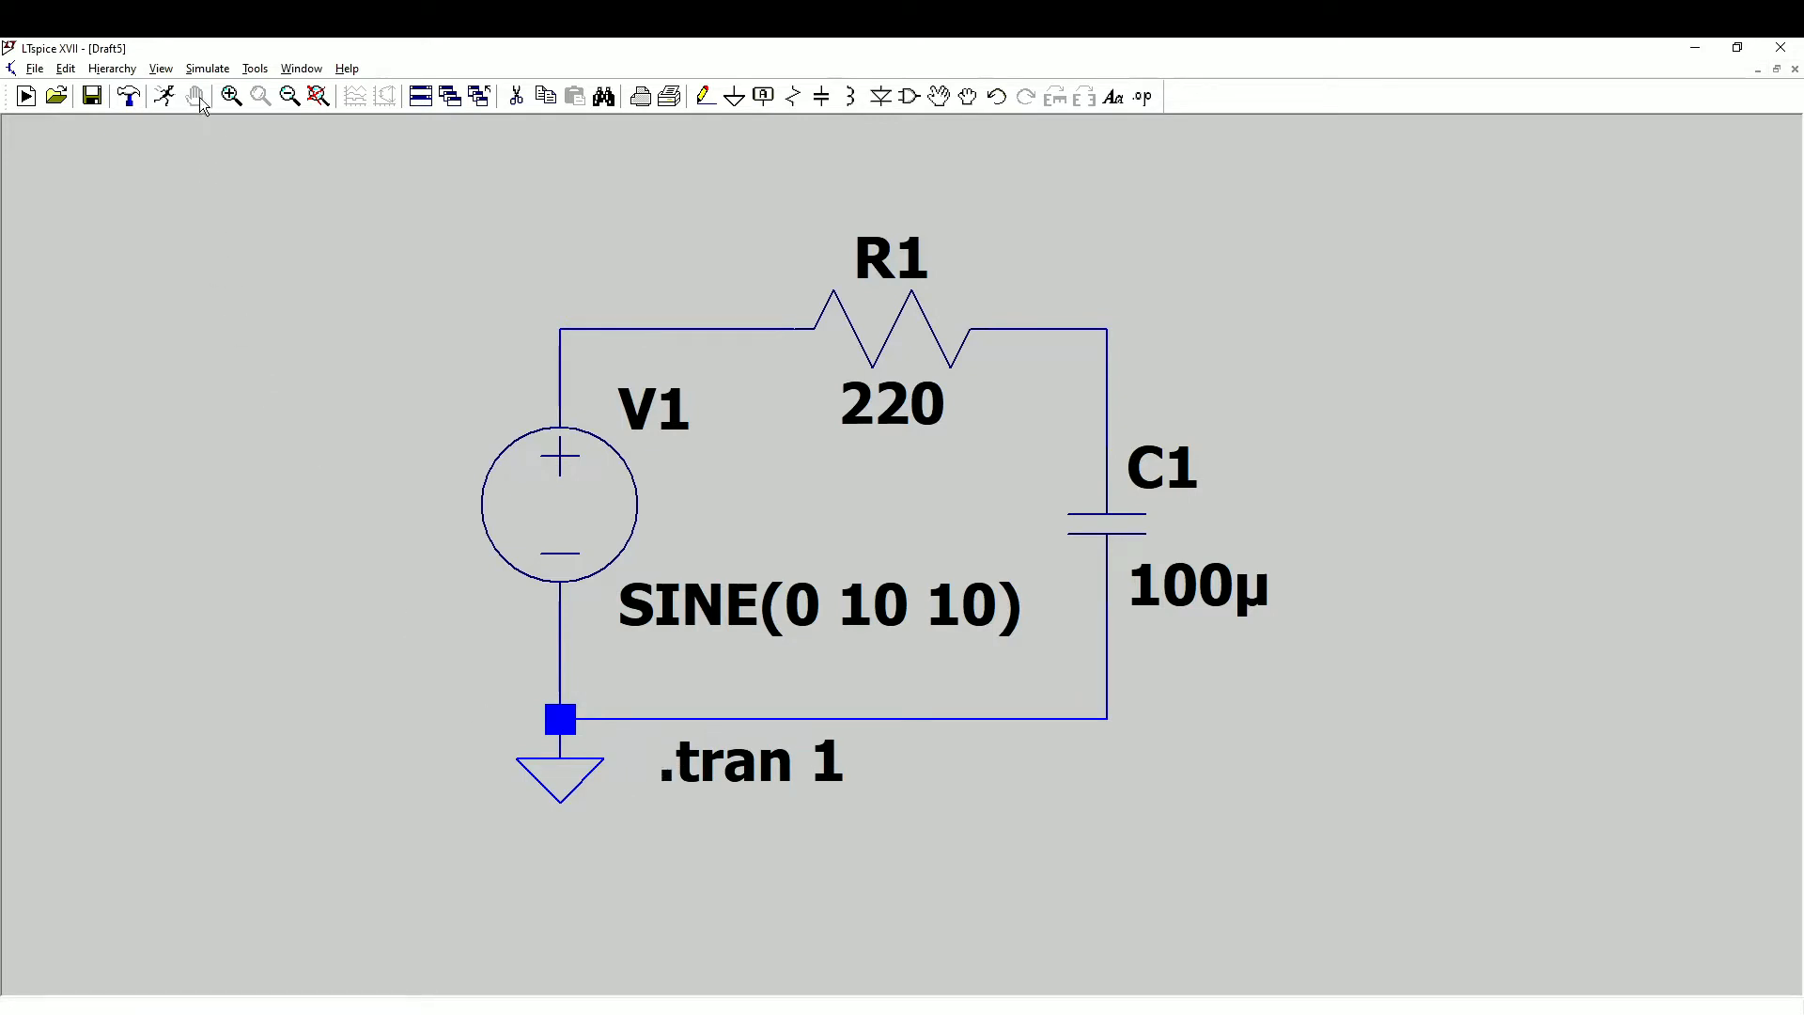
# - Run the simulation and plot the voltage at the node between V1 and R1 together with the current through C1
pyautogui.click(166, 94)
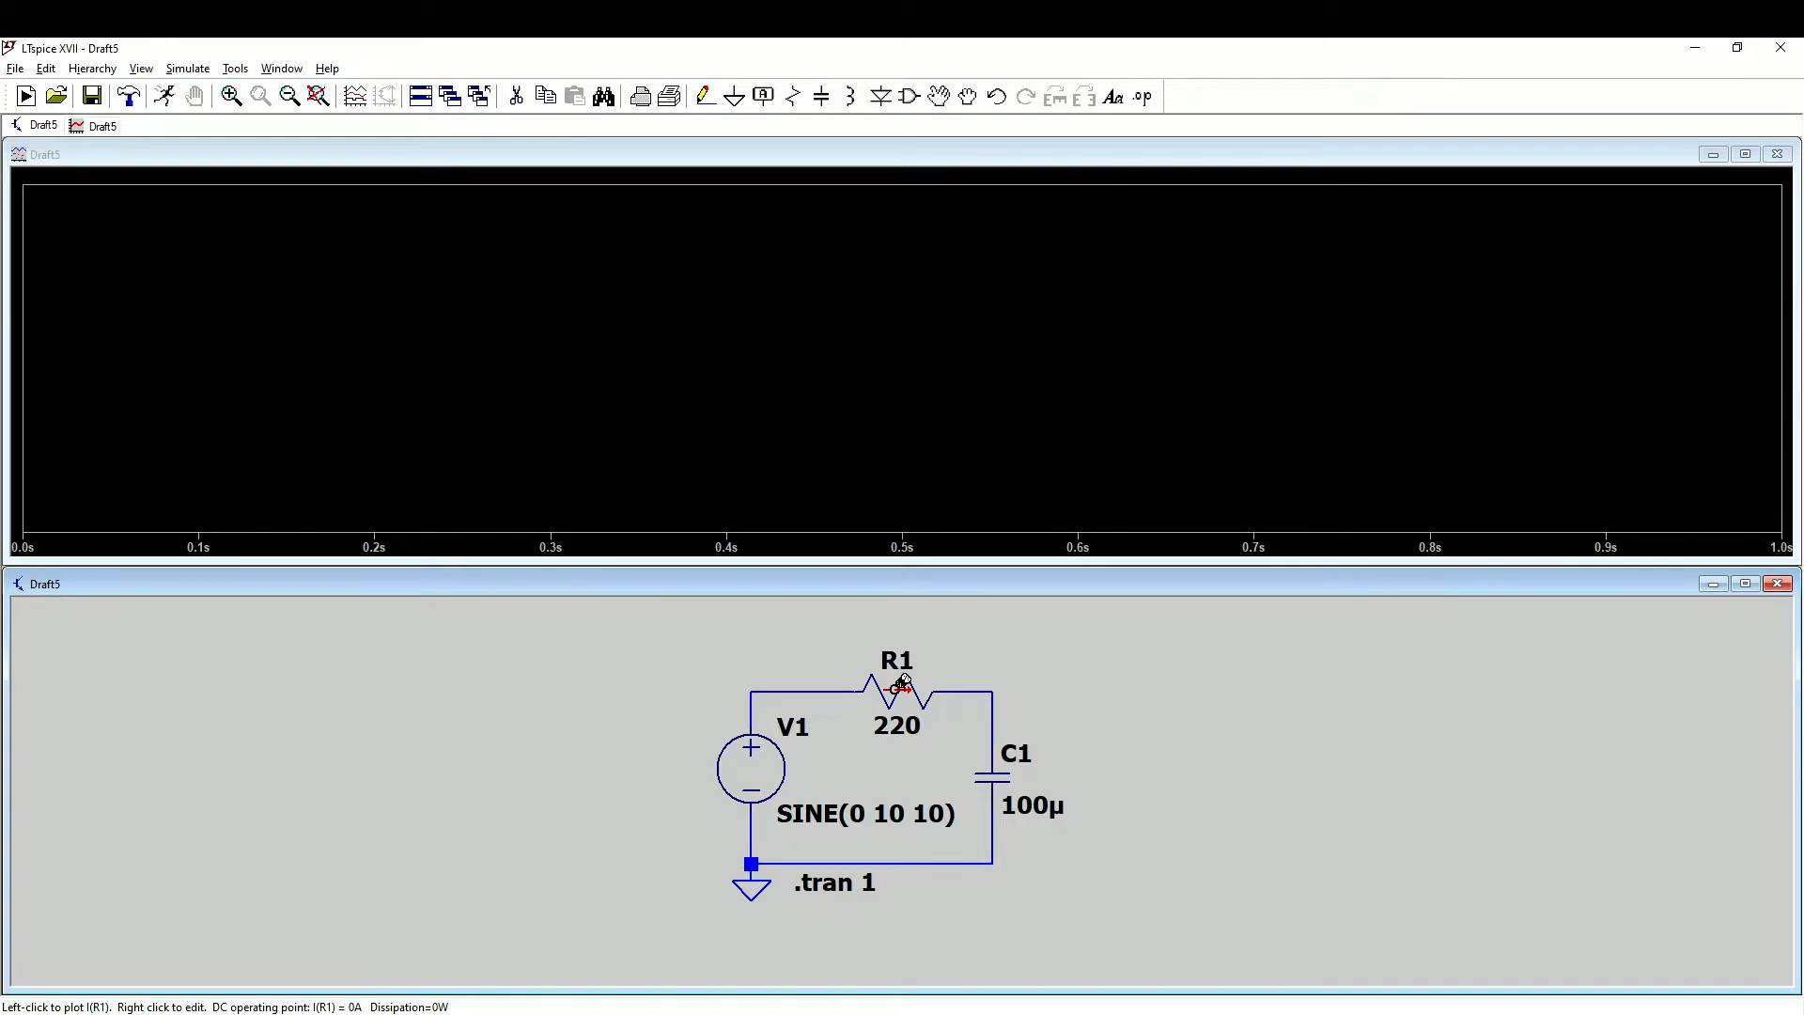
pyautogui.click(758, 700)
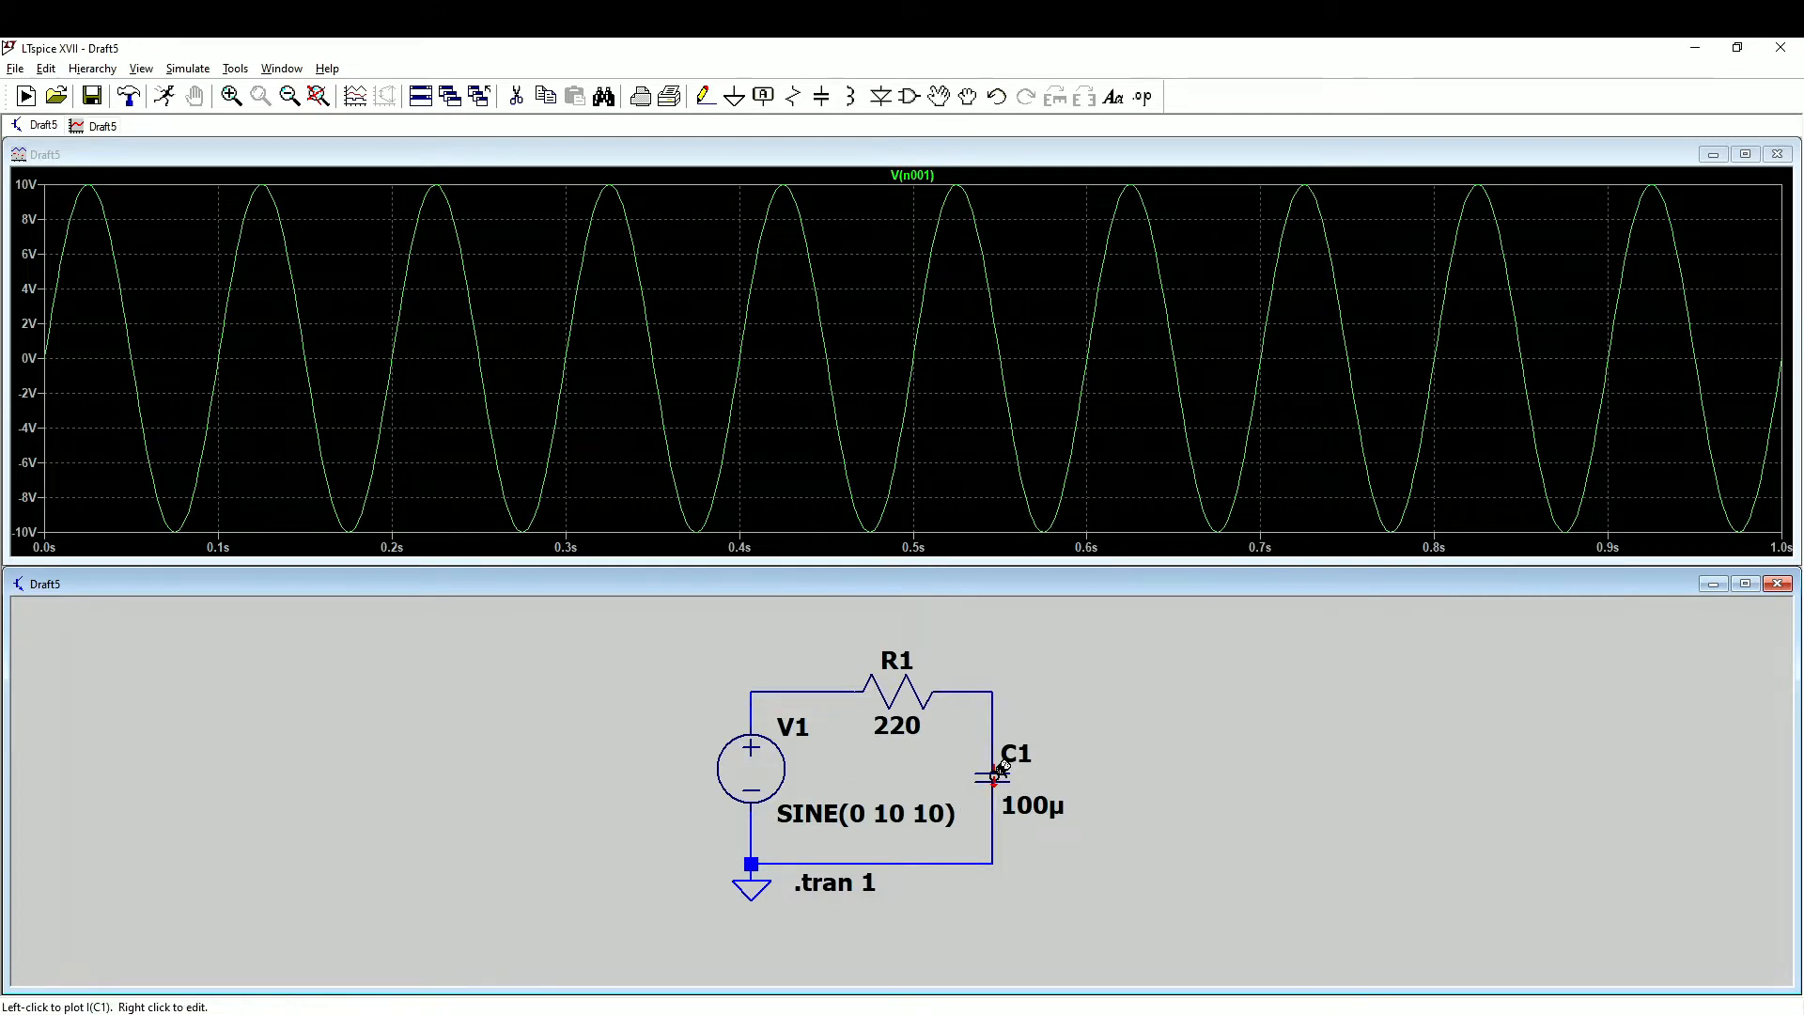
pyautogui.click(998, 773)
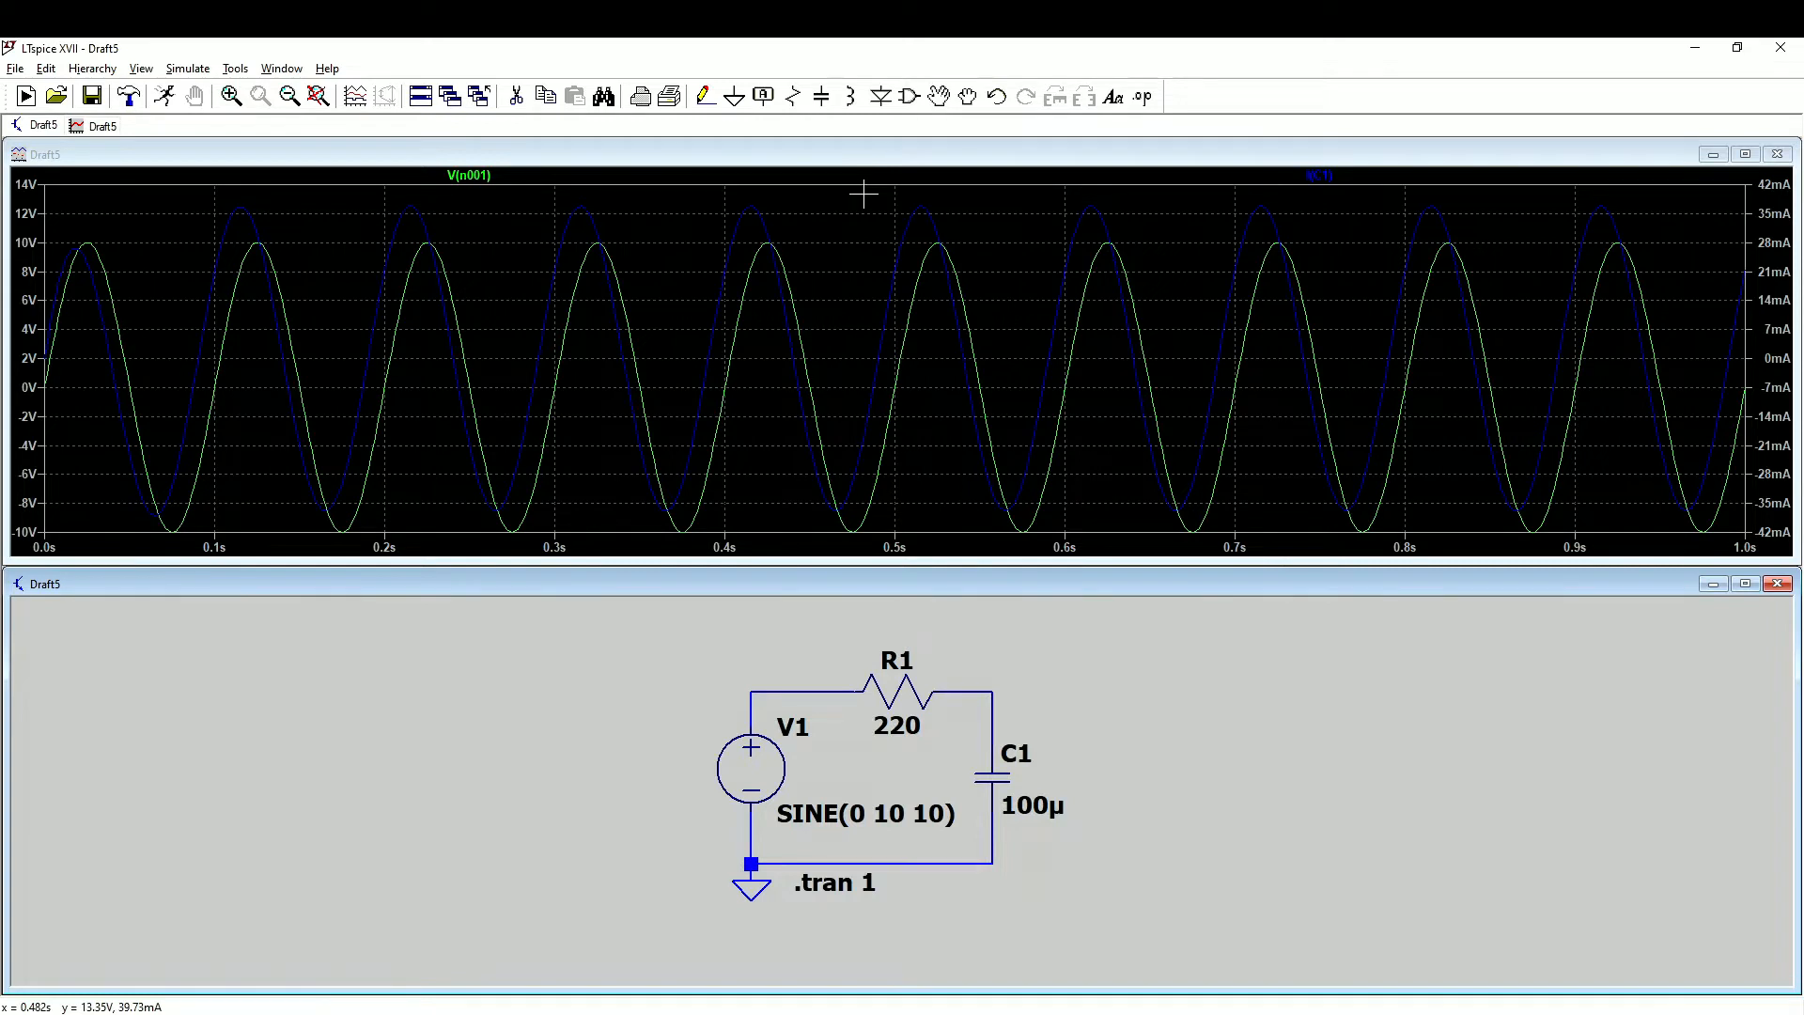
# - Magnify the waveform peaks around 0.5 s, restore the full extents, and repeat with the peaks between about 0.4 s and 0.55 s
pyautogui.moveTo(864, 194); pyautogui.dragTo(997, 322)
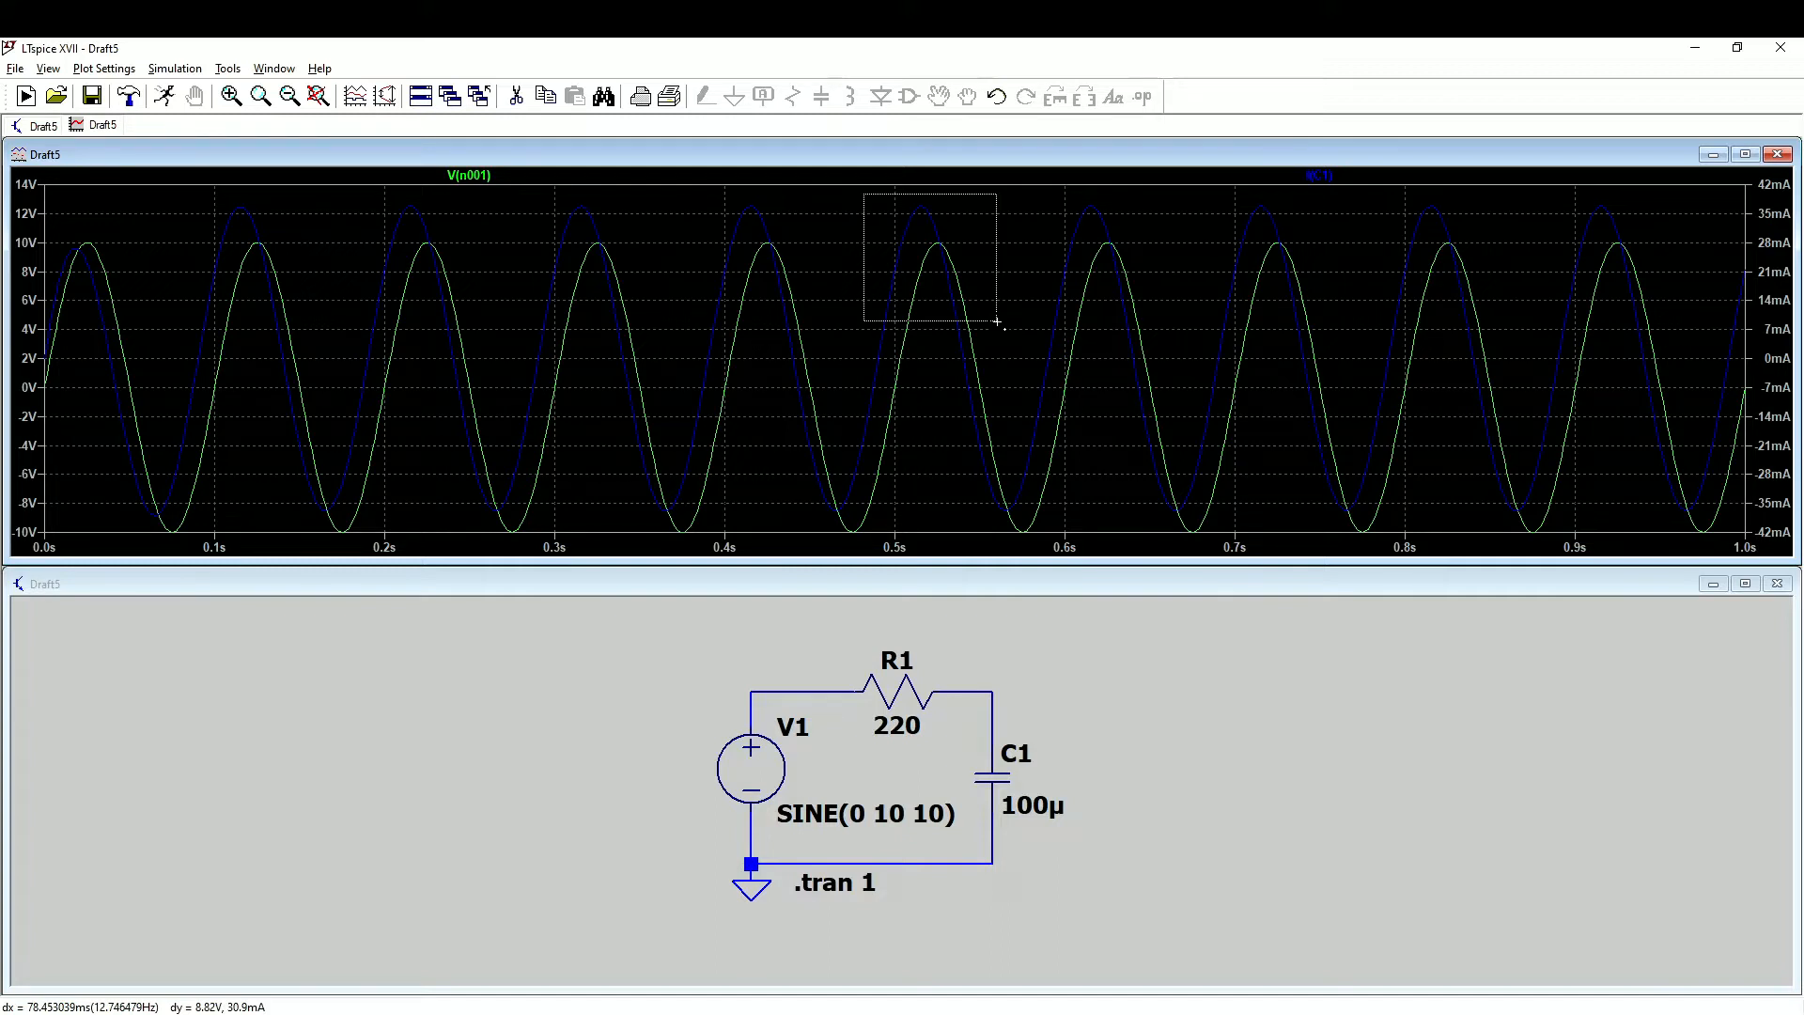
pyautogui.moveTo(997, 321); pyautogui.dragTo(997, 321)
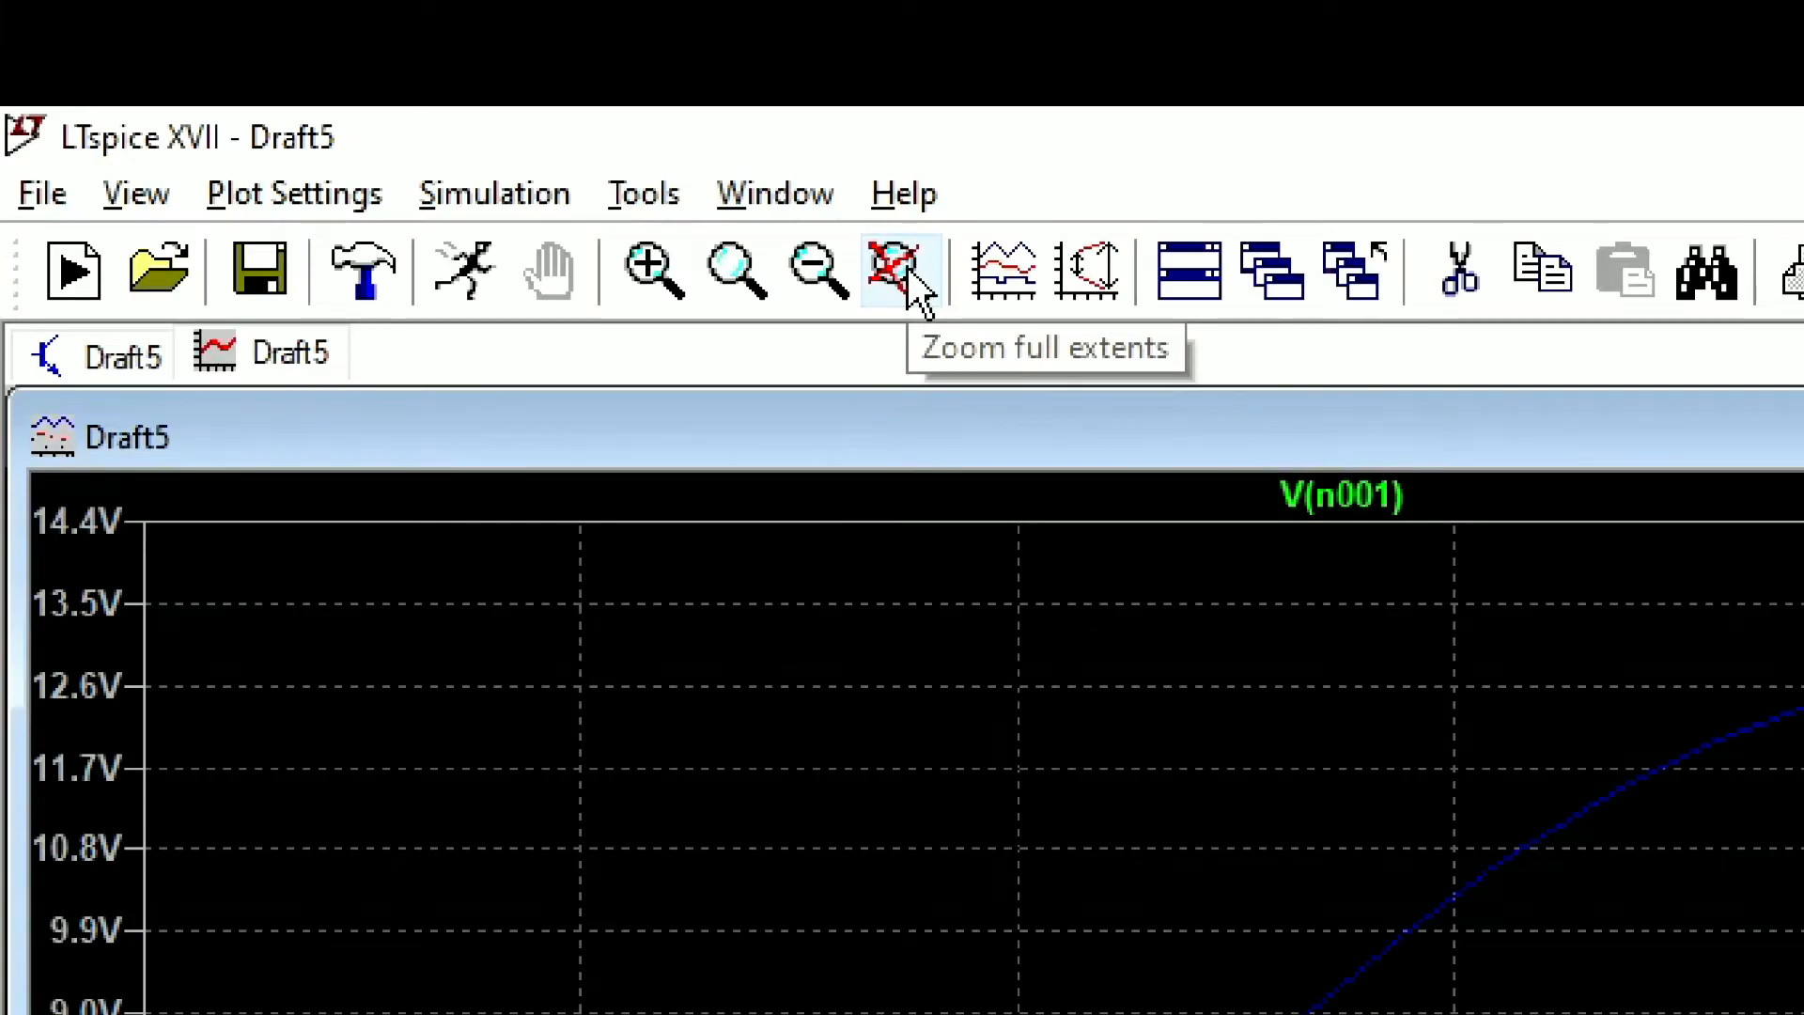
pyautogui.click(908, 278)
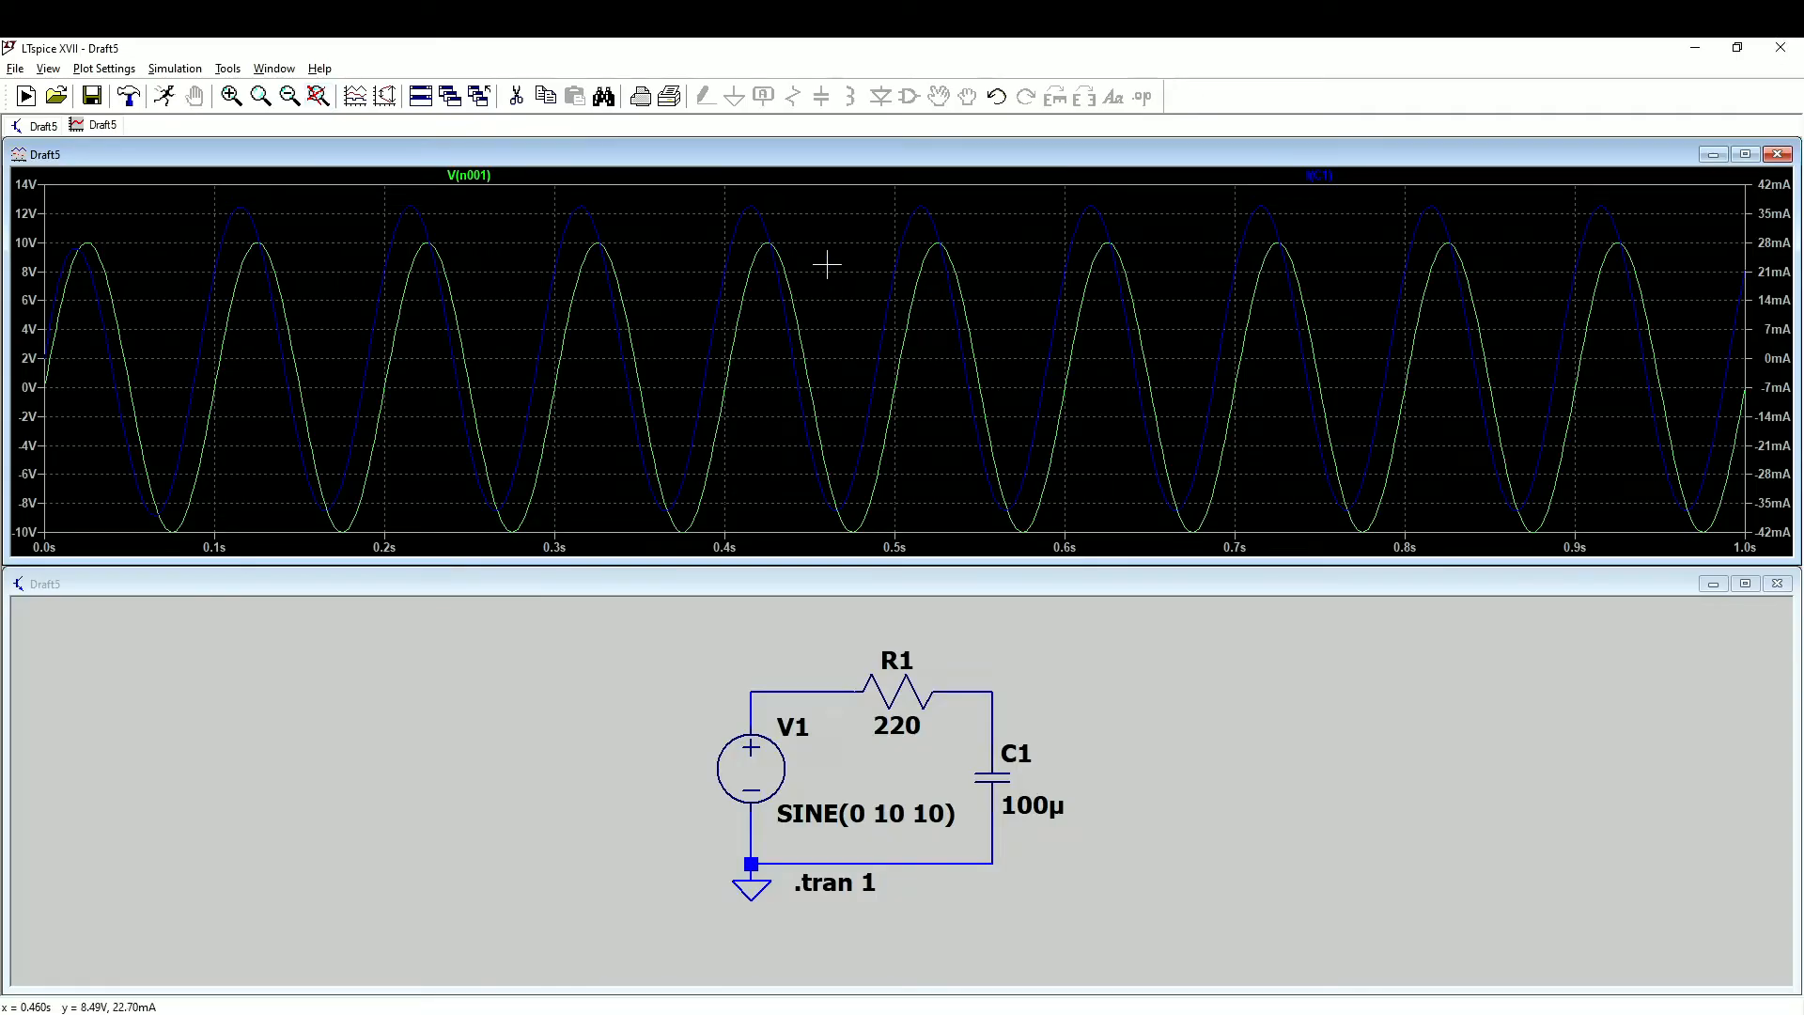
pyautogui.moveTo(709, 197); pyautogui.dragTo(980, 322)
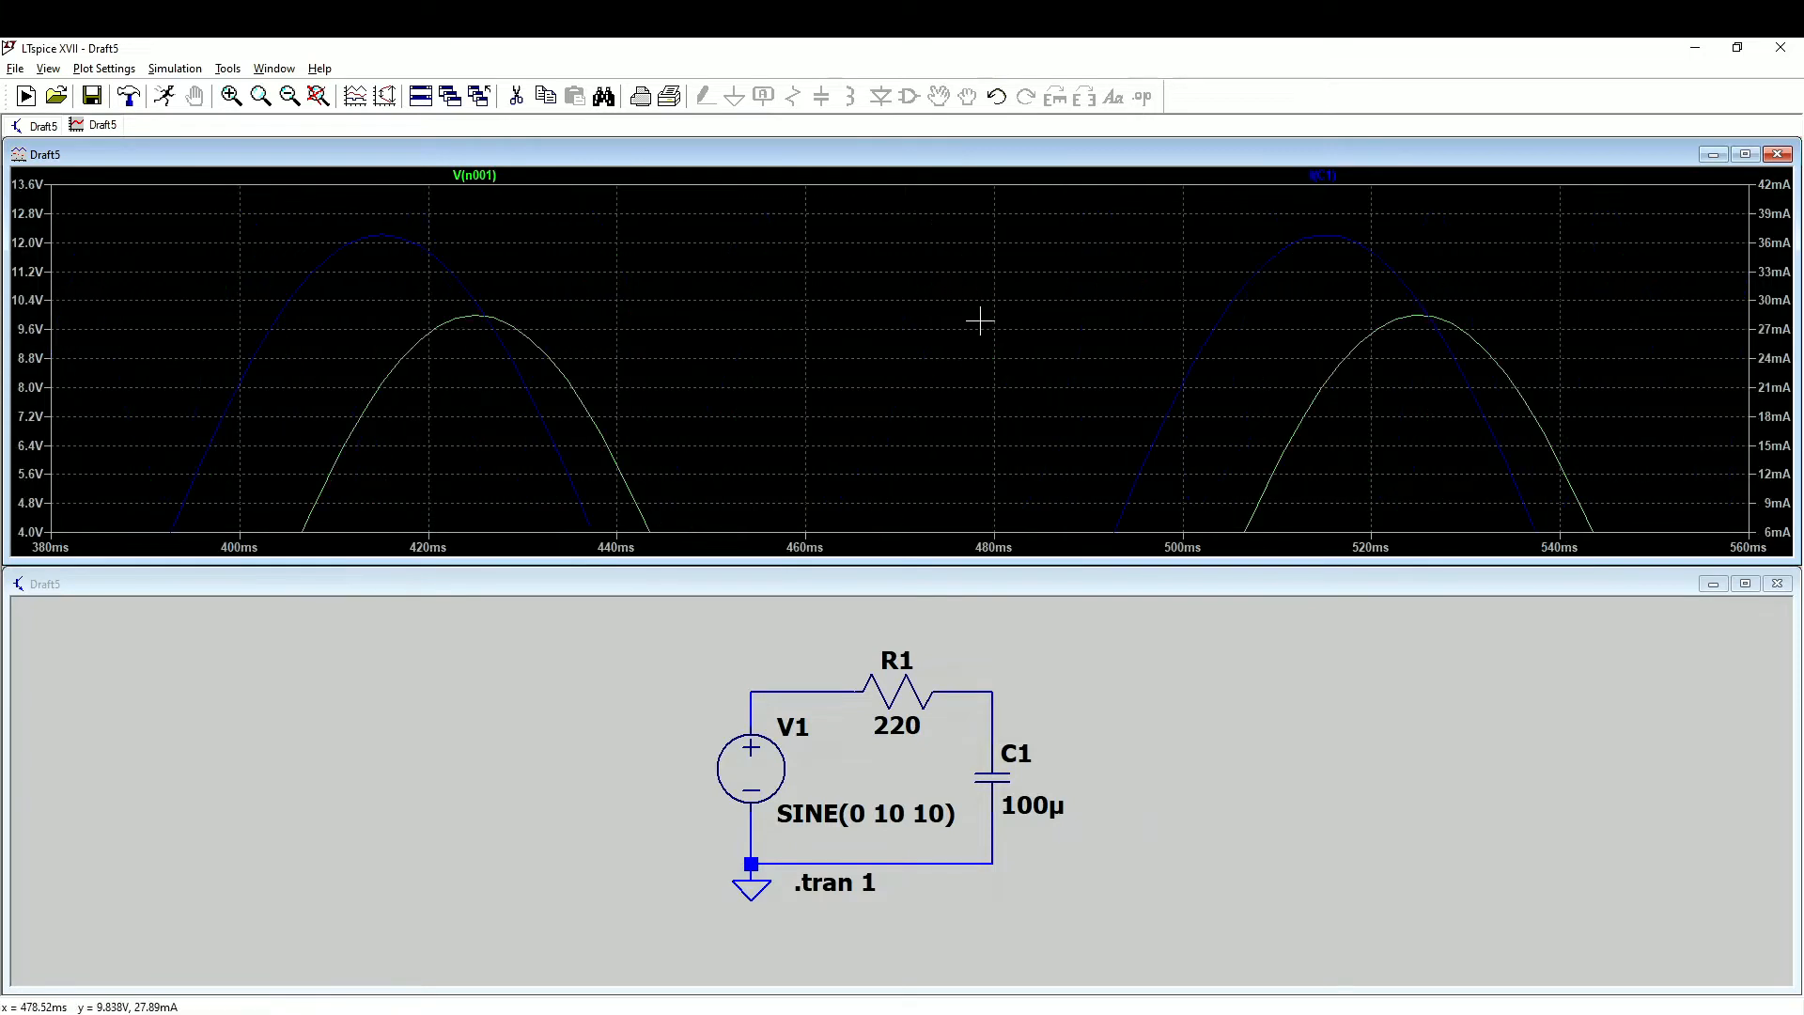
pyautogui.rightClick(822, 283)
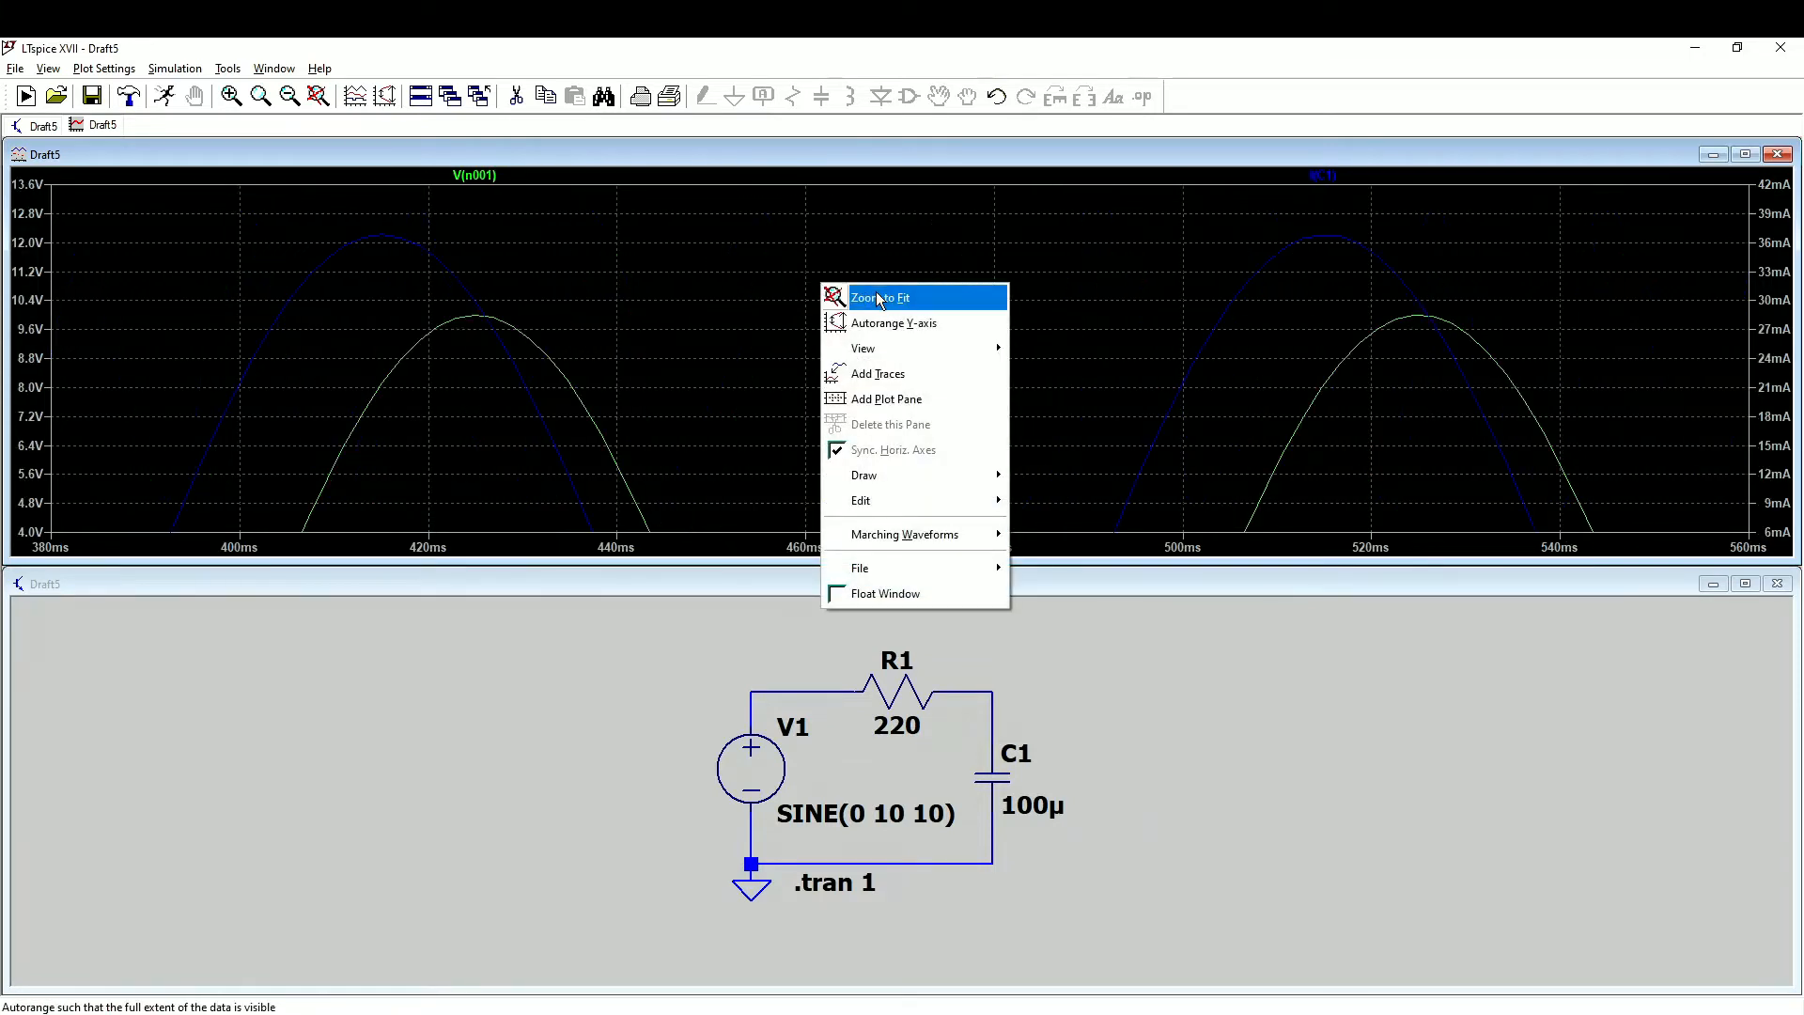
pyautogui.click(943, 301)
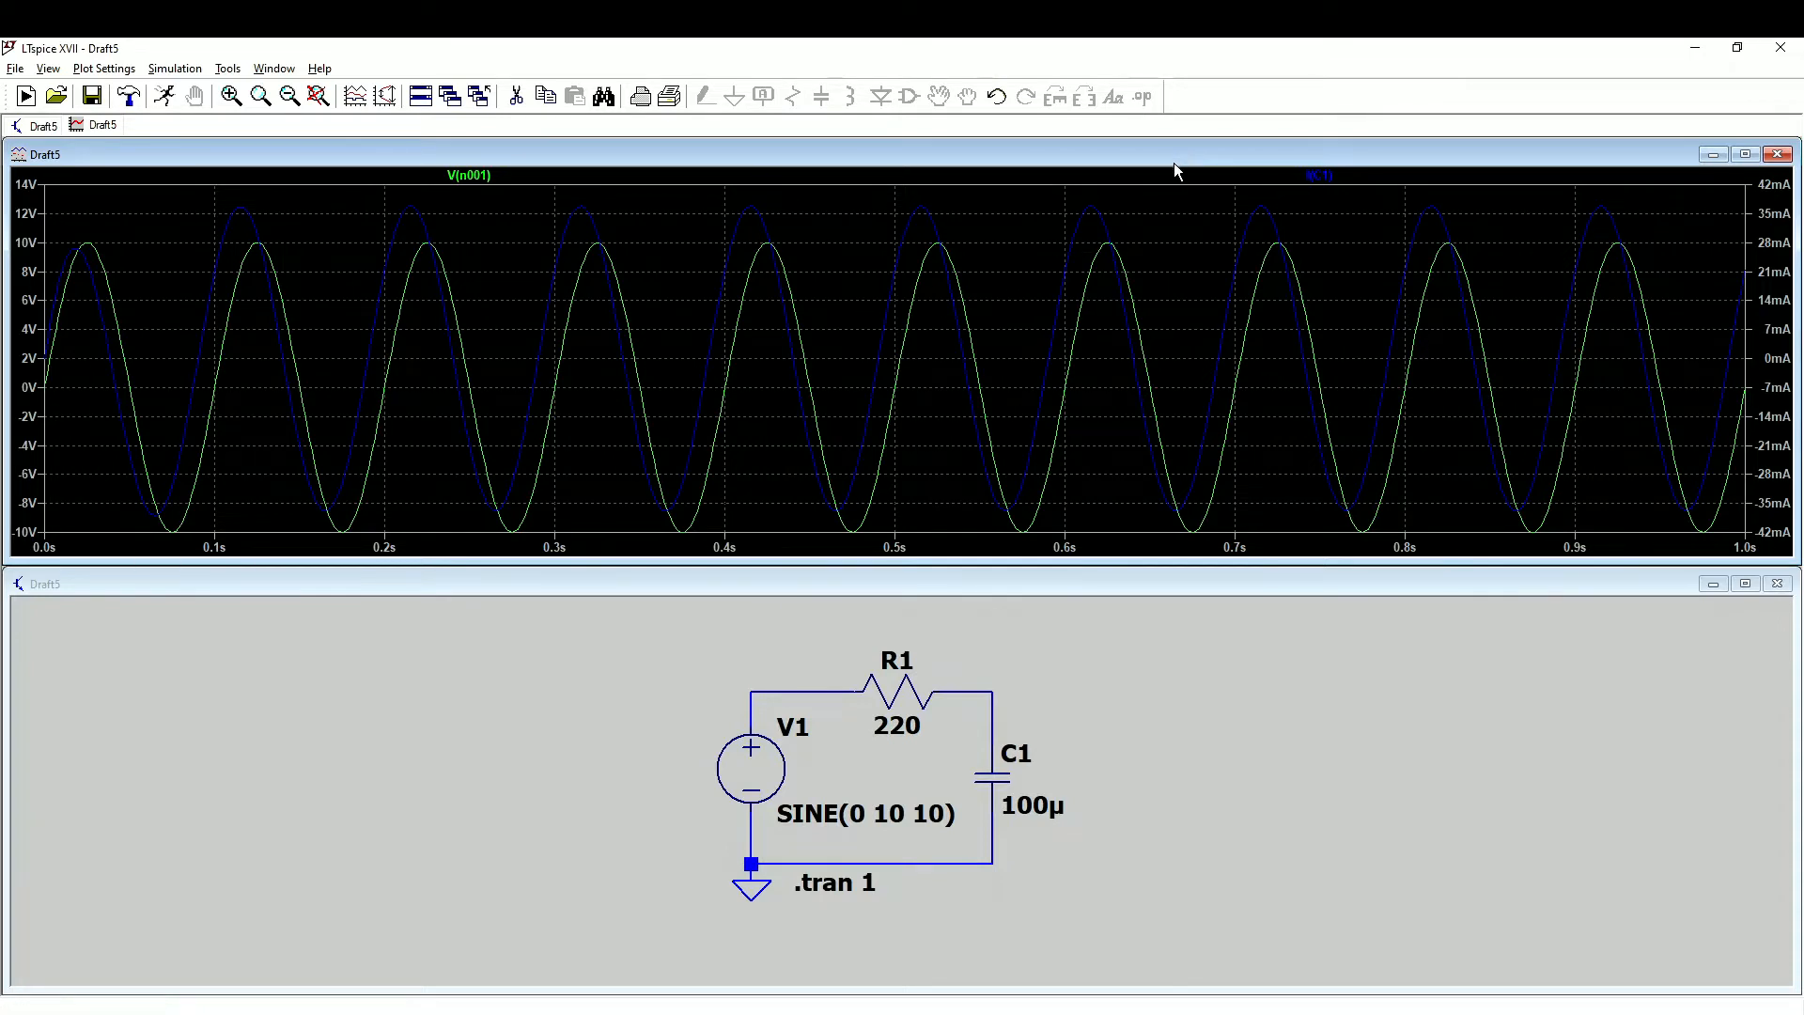
# - Delete both existing traces from the plot and plot the voltages at the nodes on either side of R1
pyautogui.click(1321, 174)
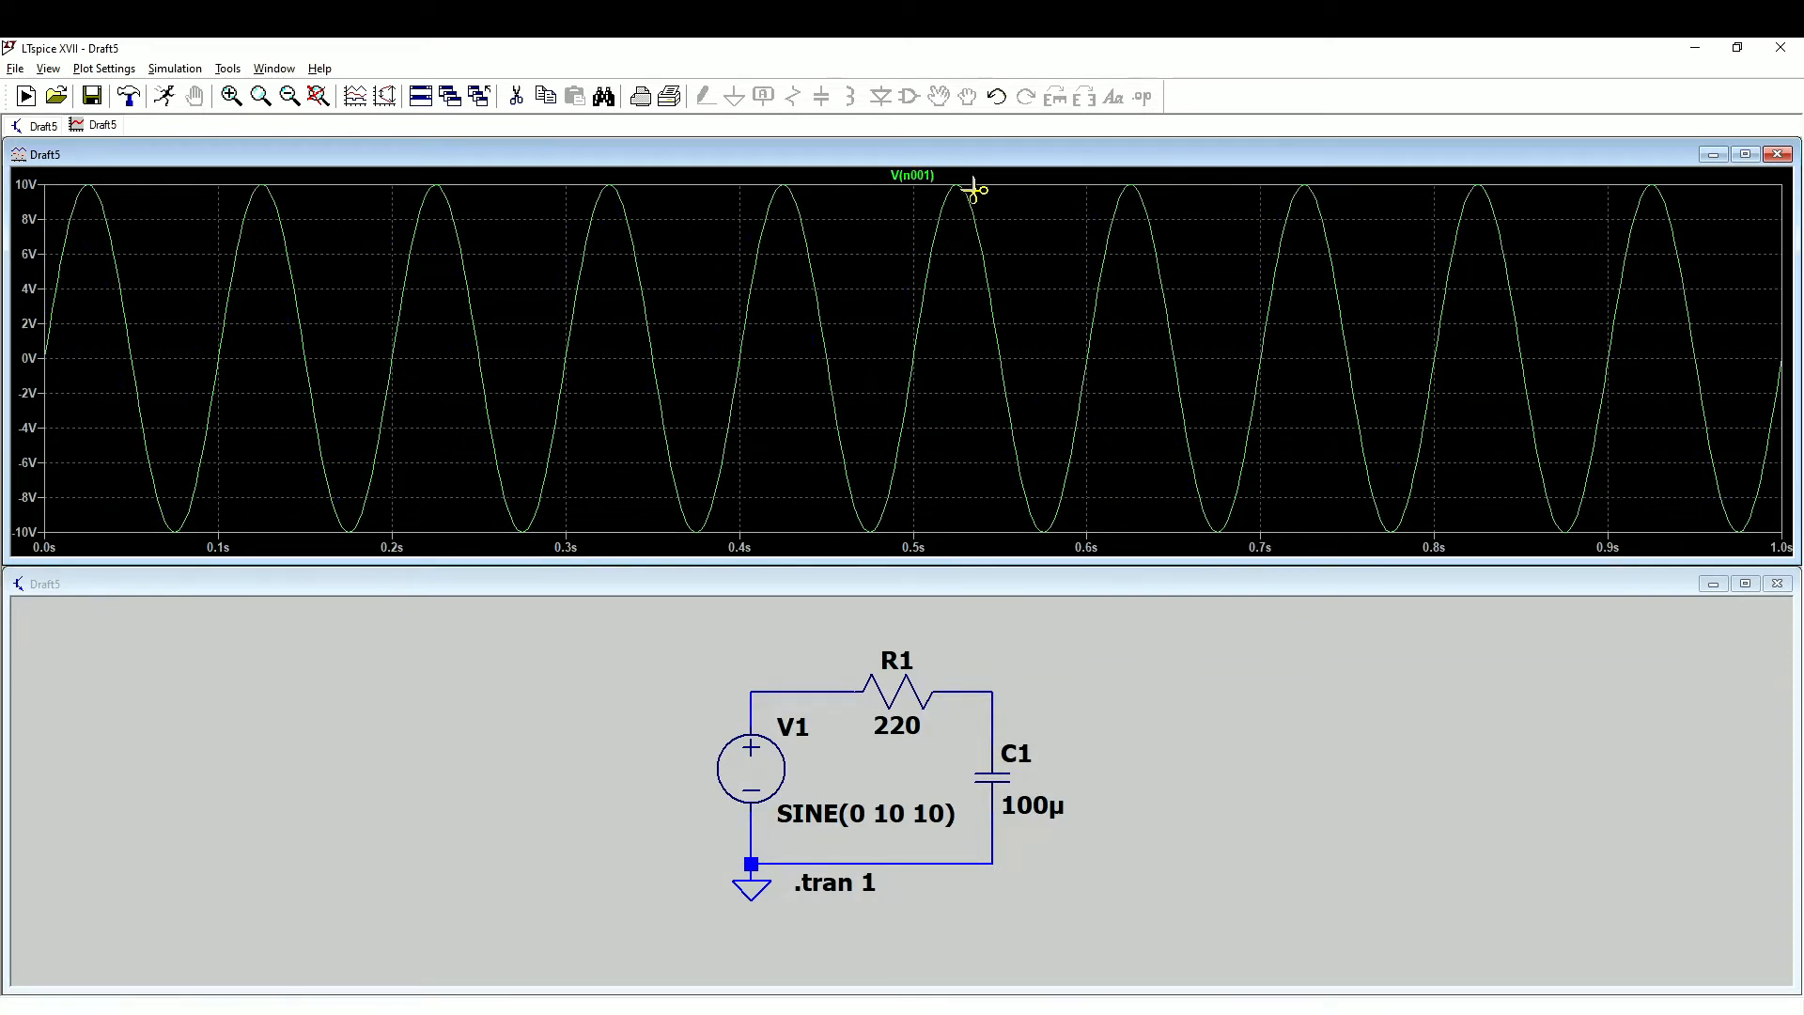
pyautogui.click(917, 175)
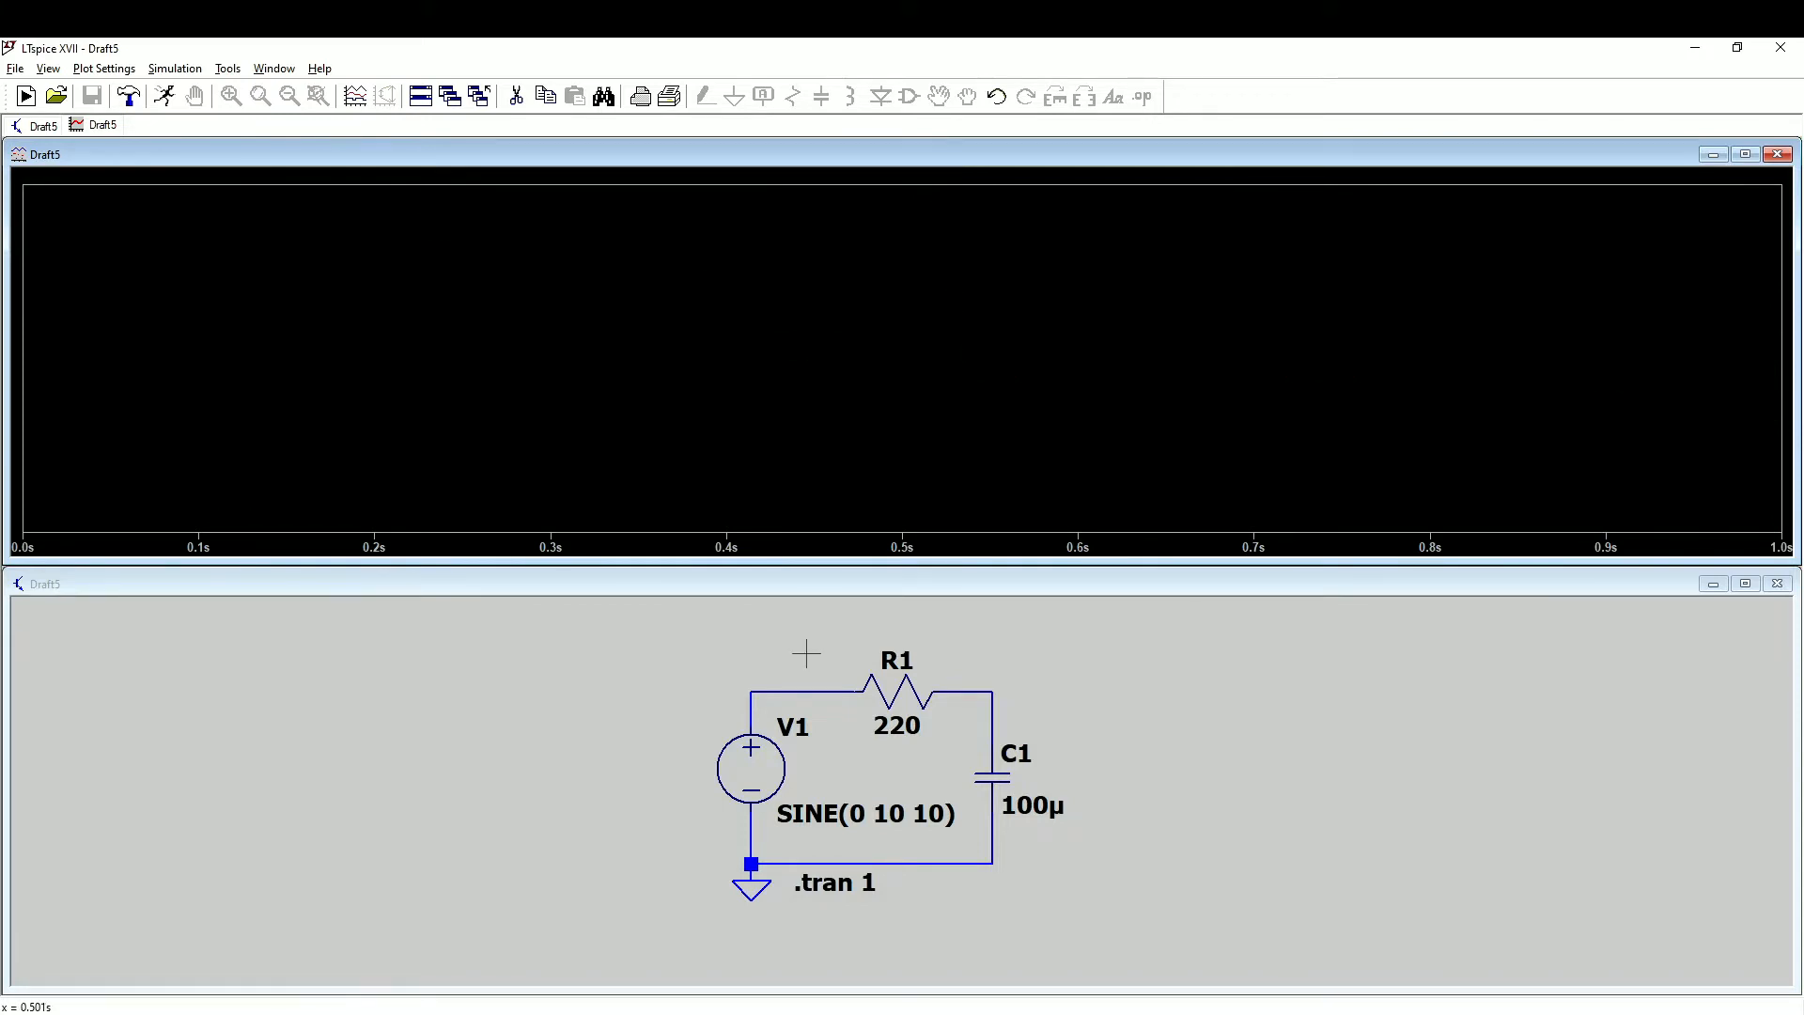
pyautogui.click(806, 653)
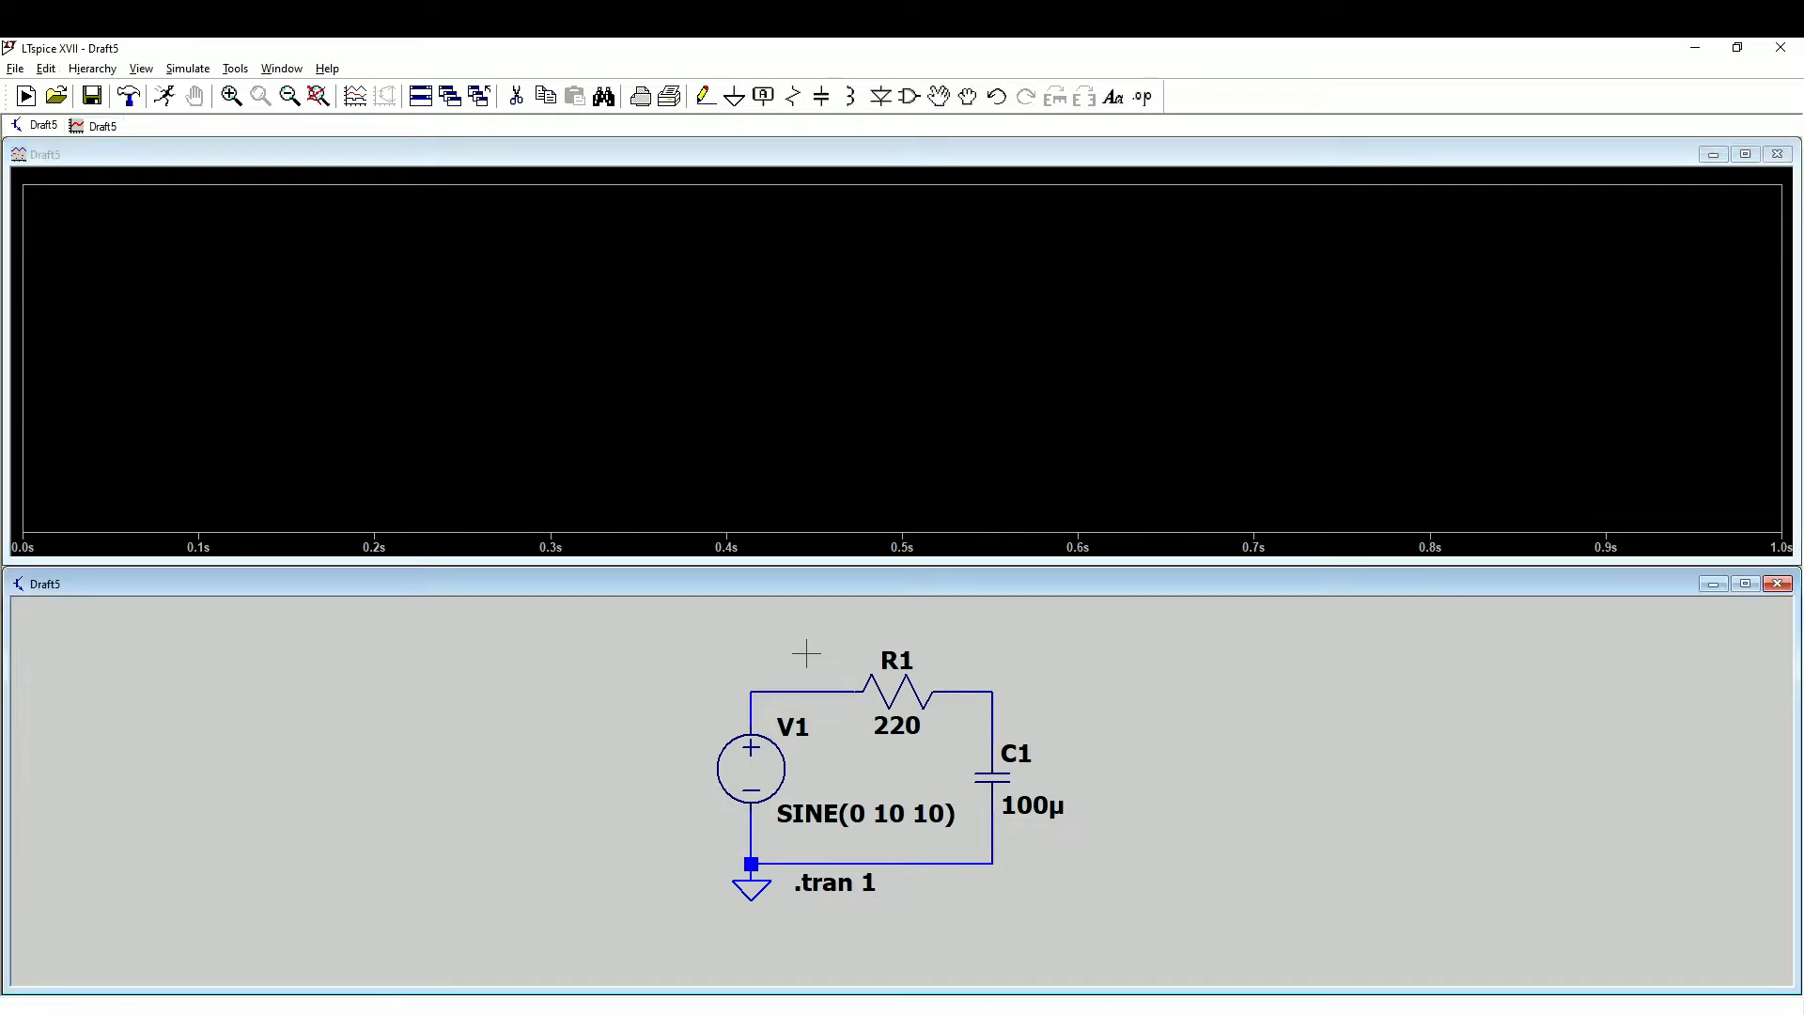
pyautogui.click(754, 687)
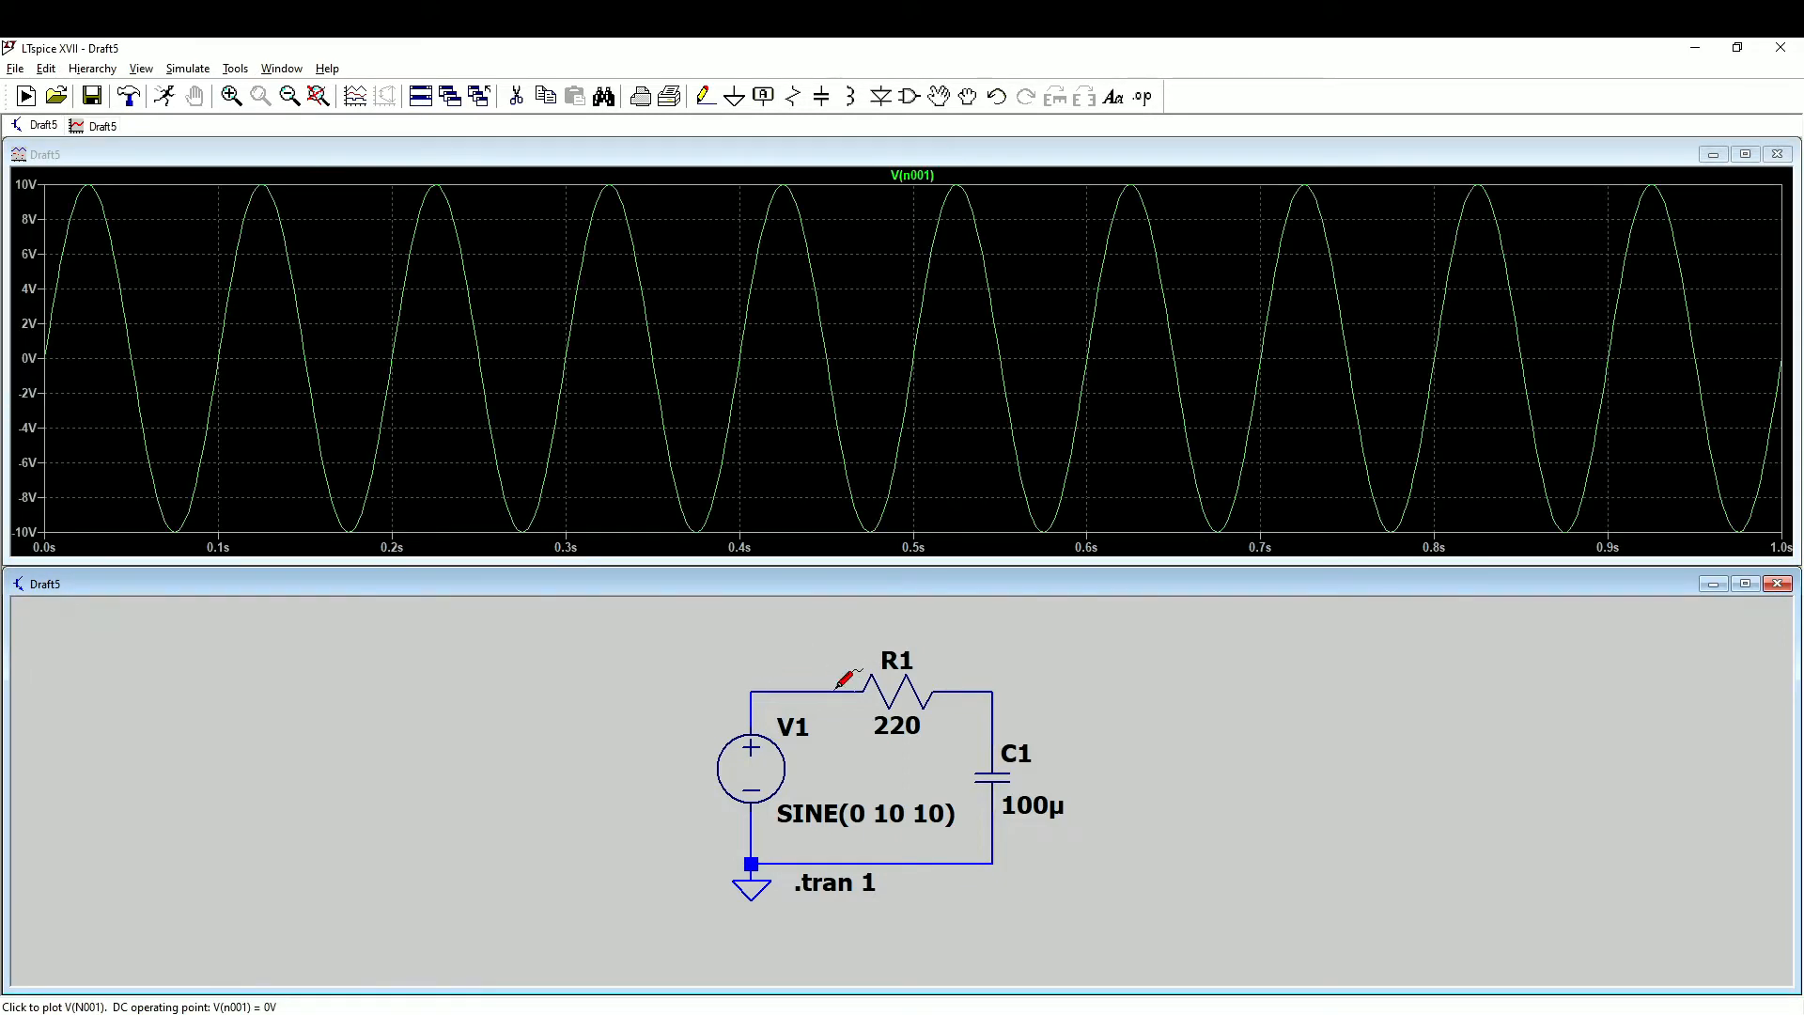
pyautogui.click(994, 687)
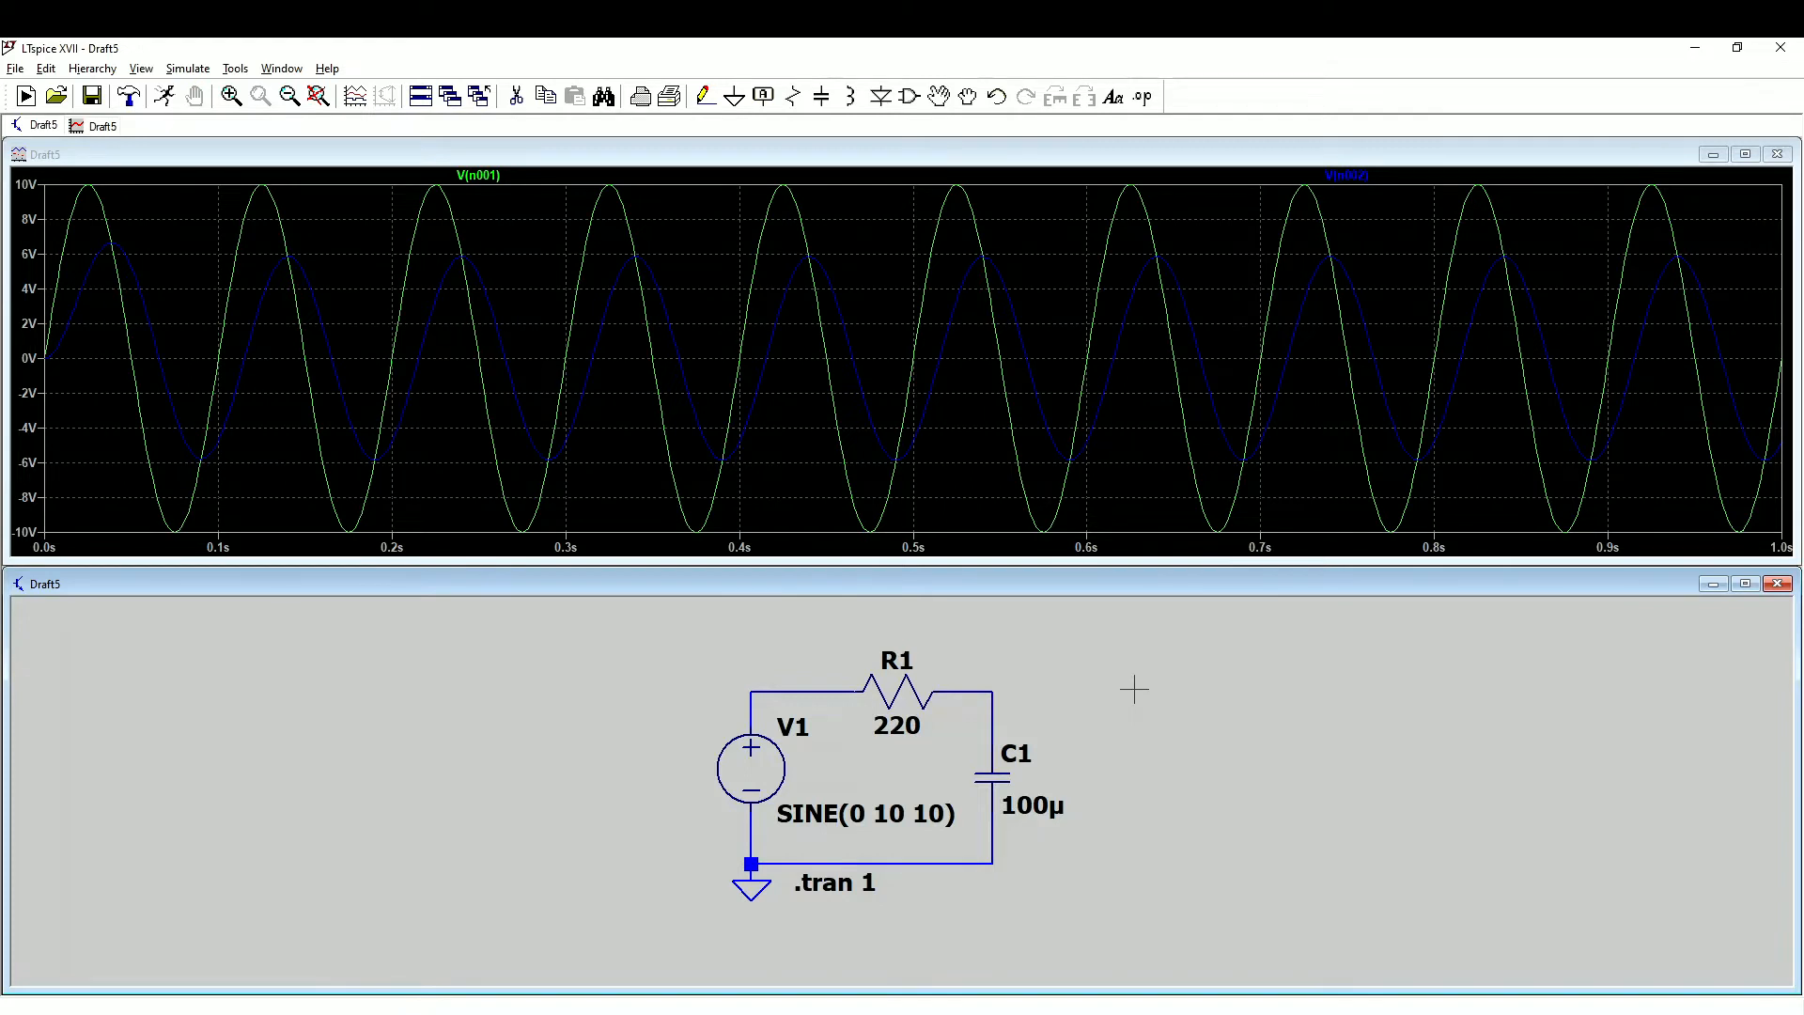
# - Plot the current through R1 and remove its trace again
pyautogui.click(899, 687)
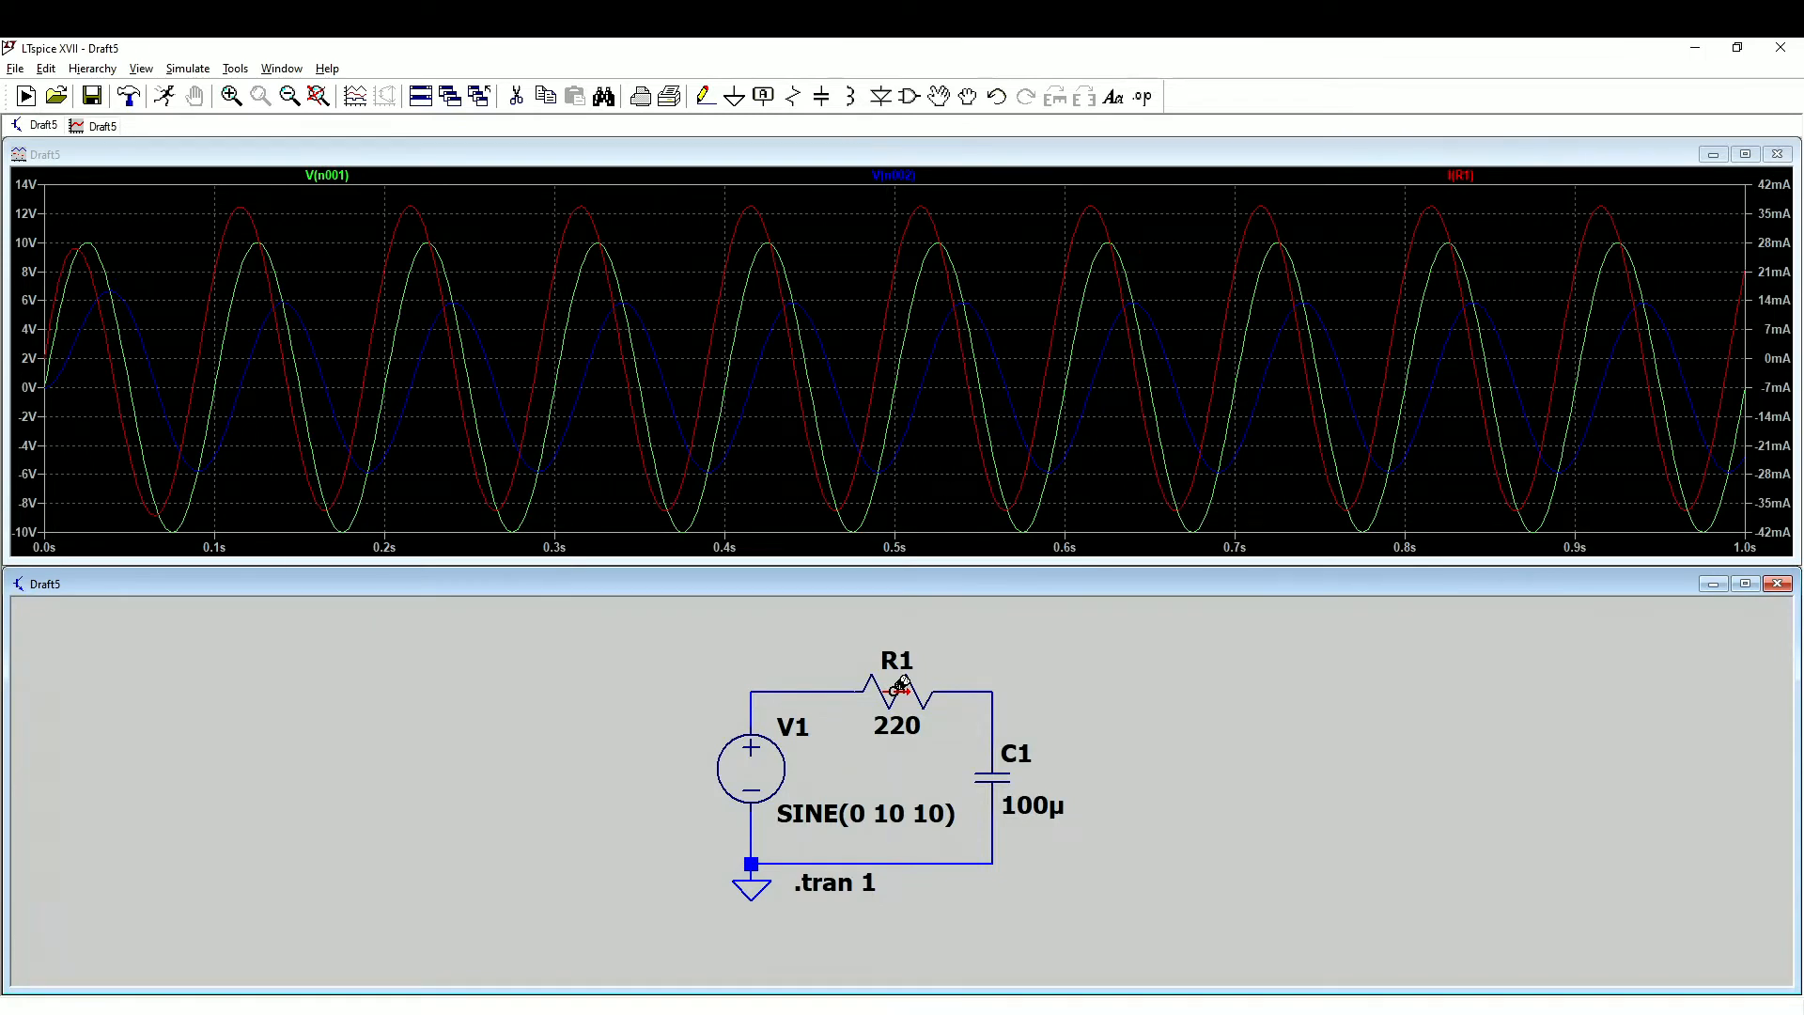
pyautogui.click(1468, 193)
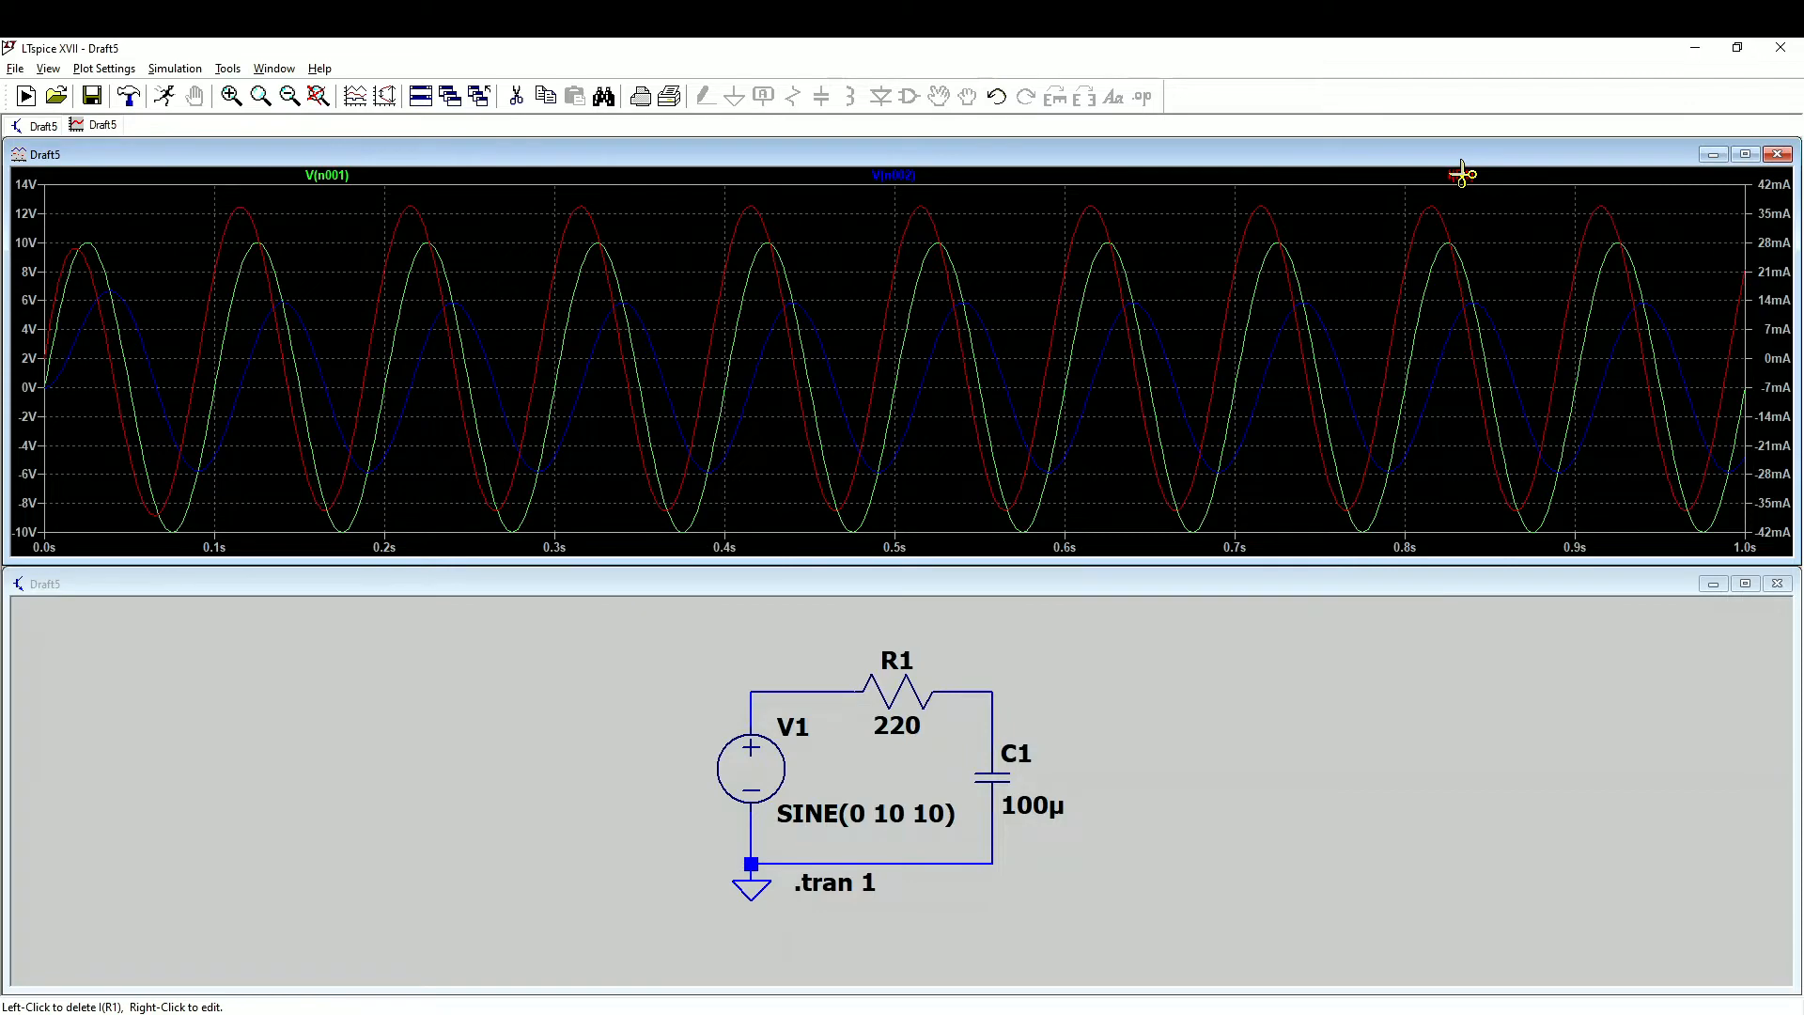
pyautogui.click(1462, 173)
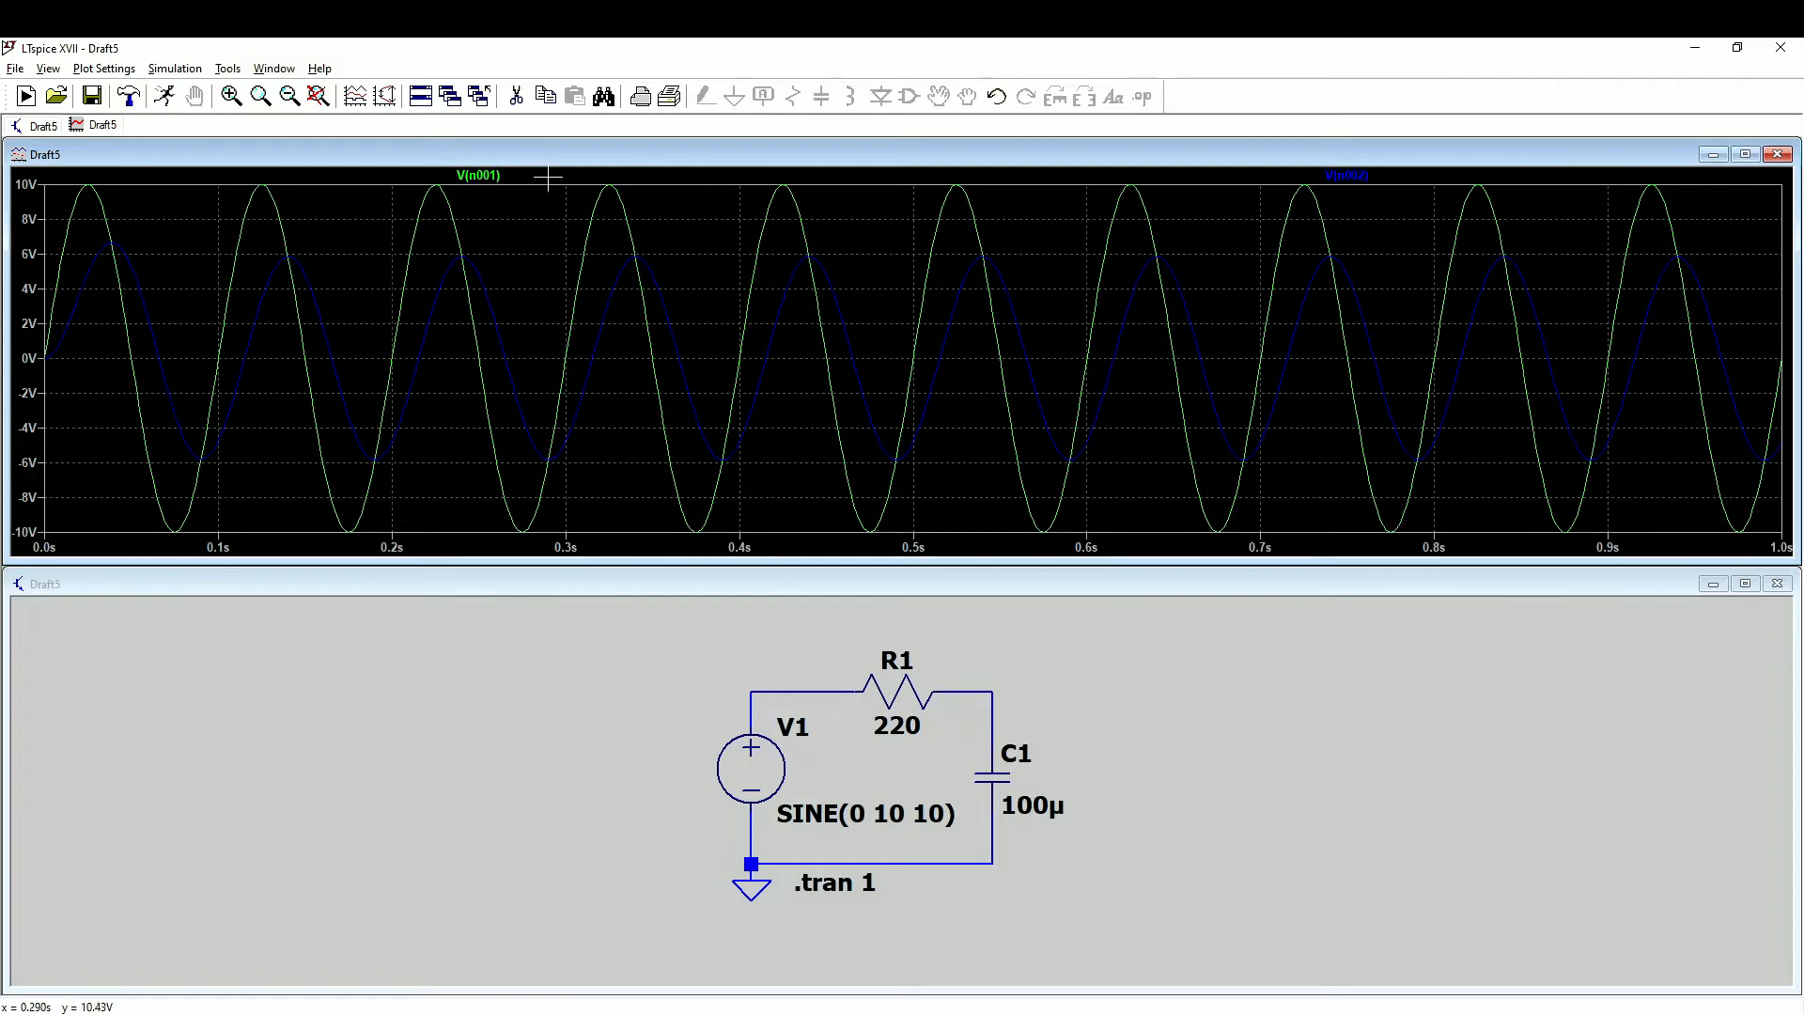
# - Attach a cursor to the V(n001) trace, move its readout beside the circuit, and read the voltage at the peak near 525 ms
pyautogui.click(490, 176)
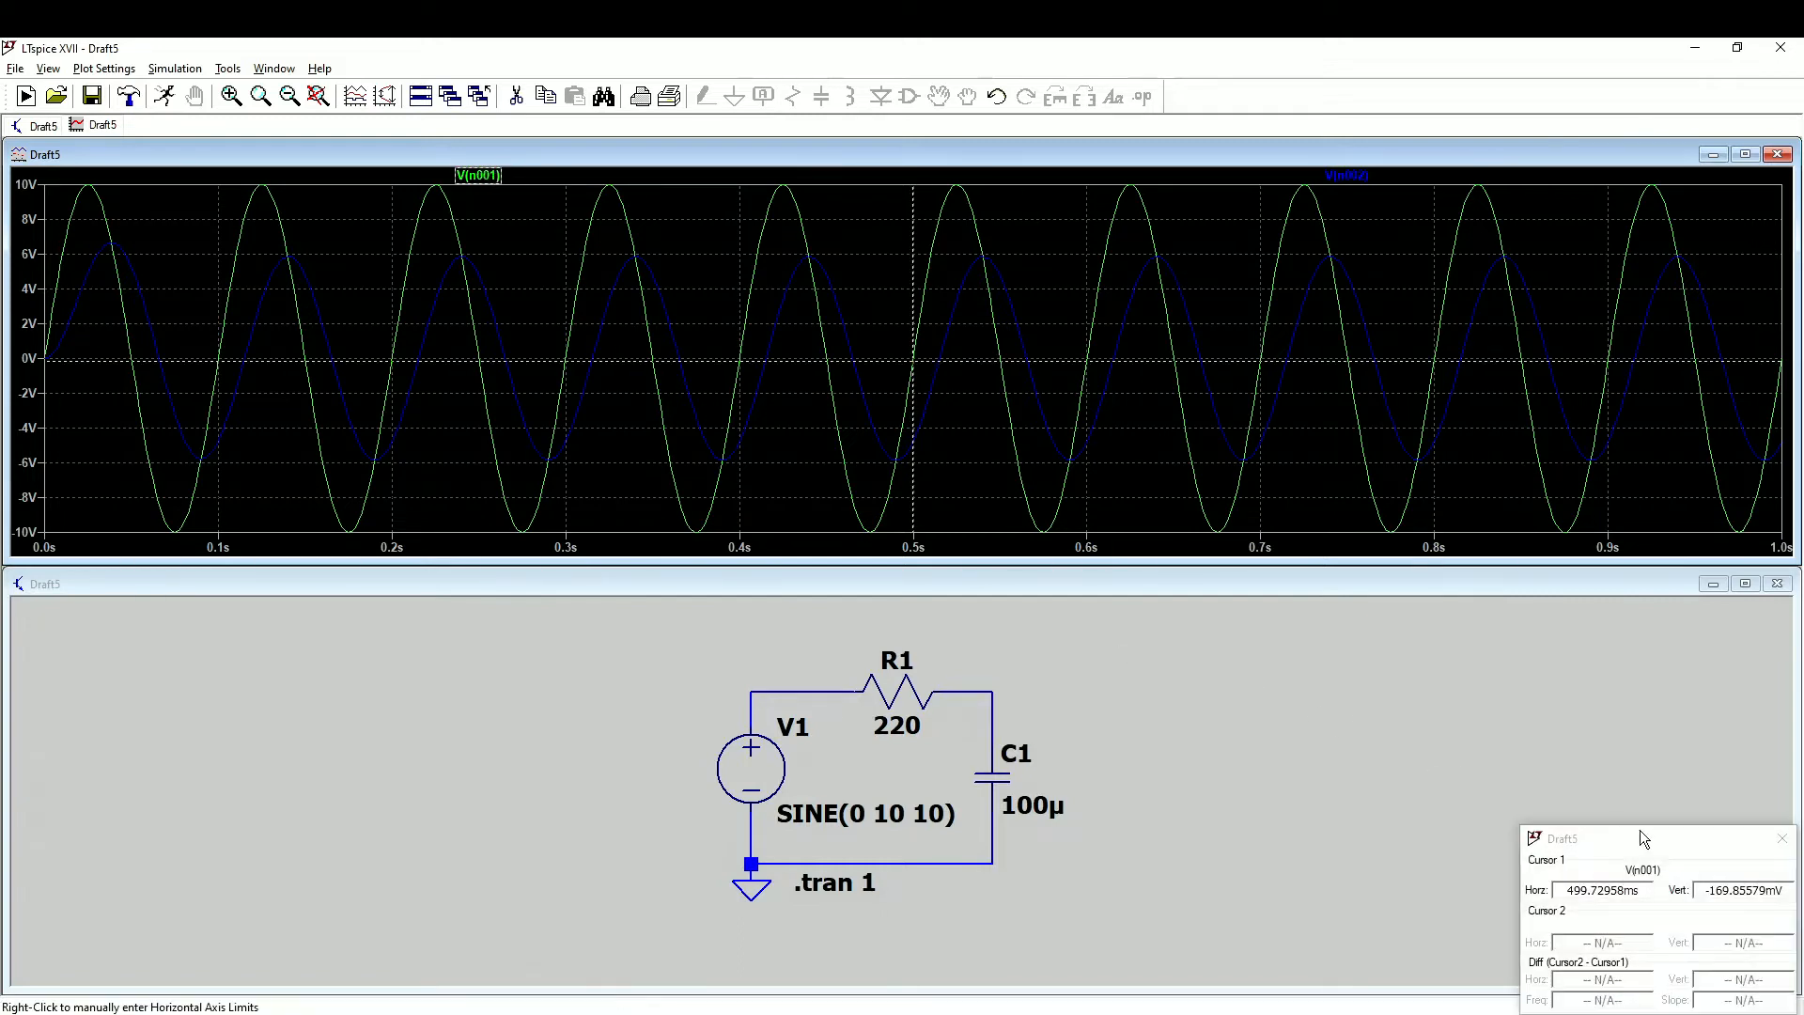
pyautogui.moveTo(1656, 838); pyautogui.dragTo(1215, 624)
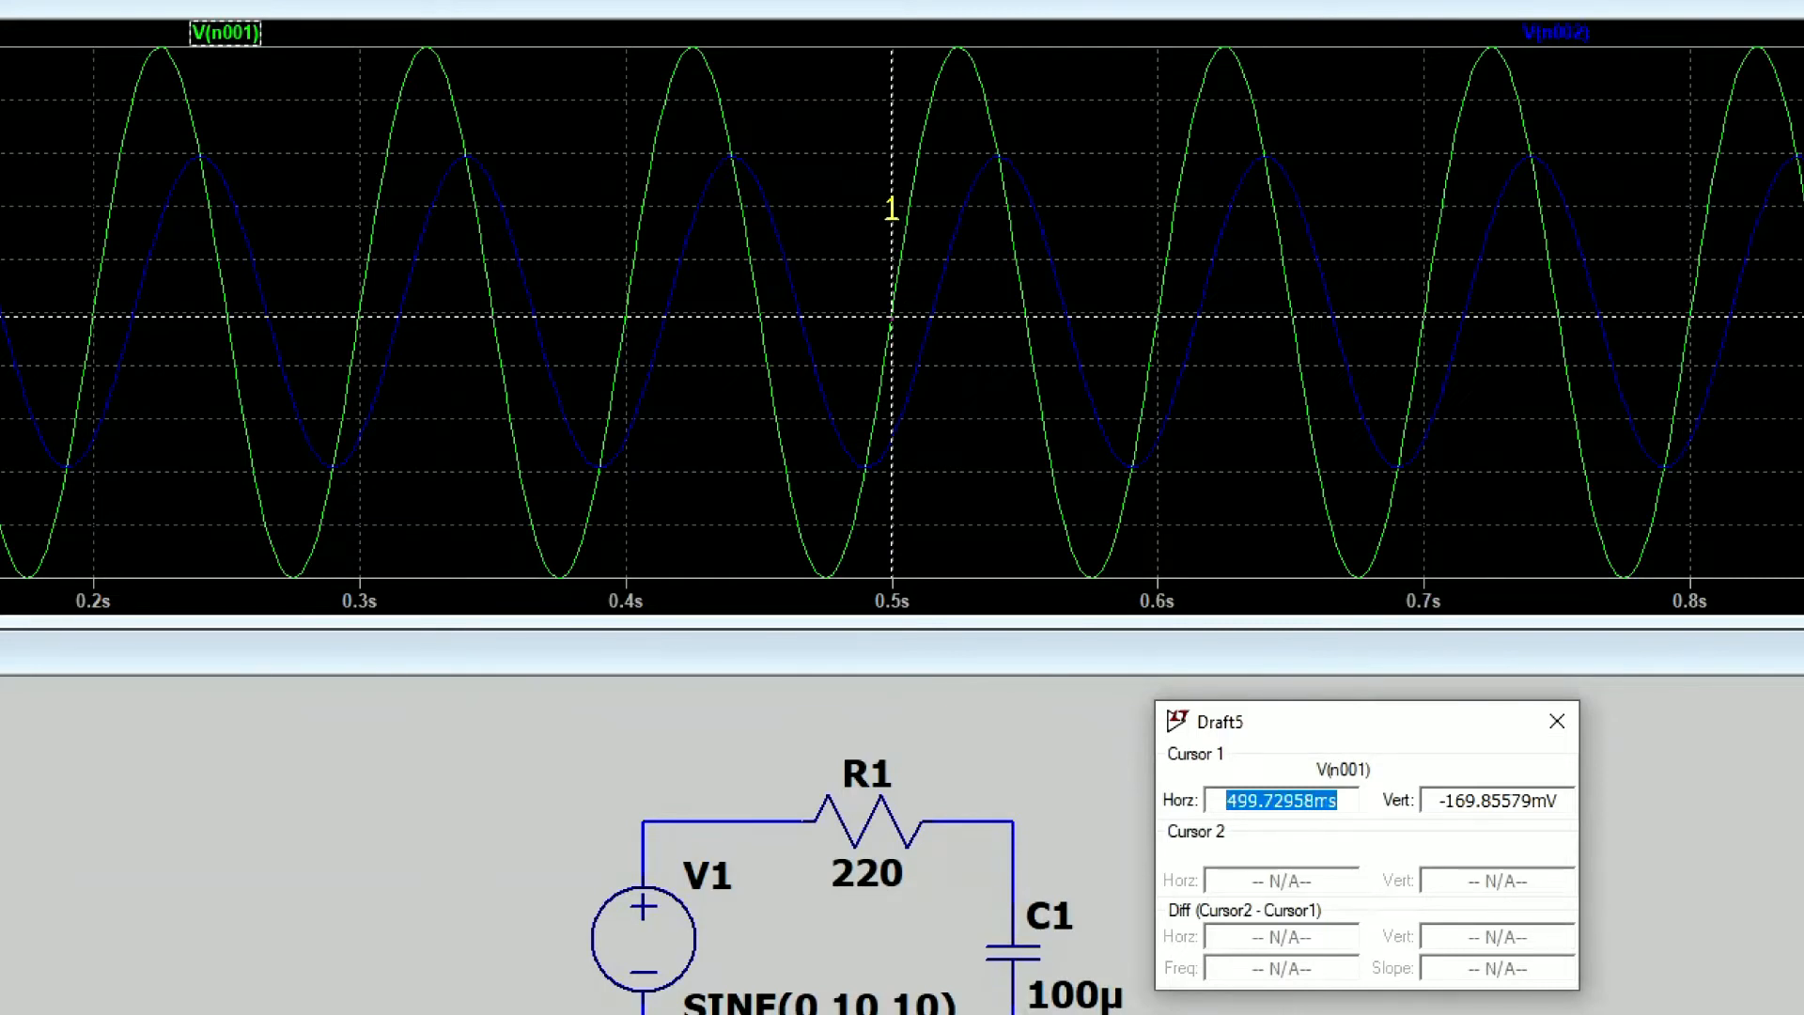
pyautogui.moveTo(892, 208)
pyautogui.mouseDown()
pyautogui.moveTo(714, 201)
pyautogui.moveTo(956, 247)
pyautogui.moveTo(918, 247)
pyautogui.moveTo(960, 150)
pyautogui.moveTo(940, 127)
pyautogui.moveTo(958, 127)
pyautogui.mouseUp()
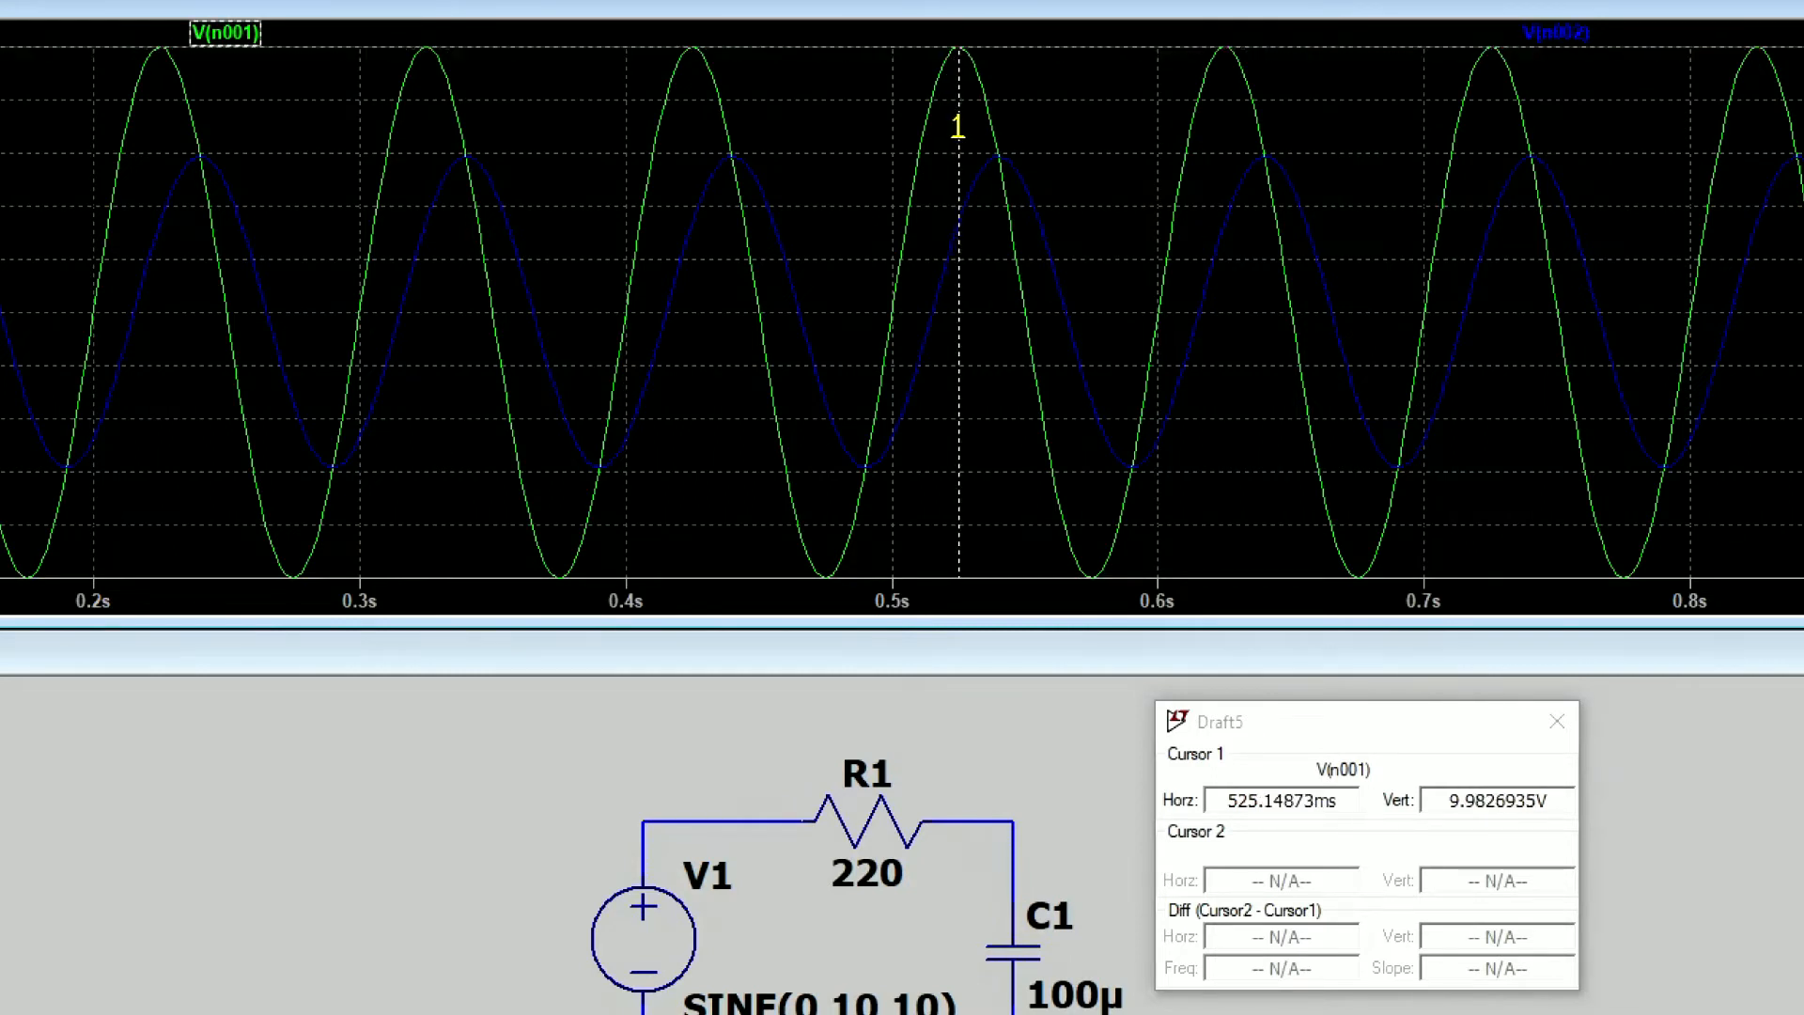
pyautogui.click(1435, 801)
pyautogui.moveTo(1435, 800); pyautogui.dragTo(1556, 800)
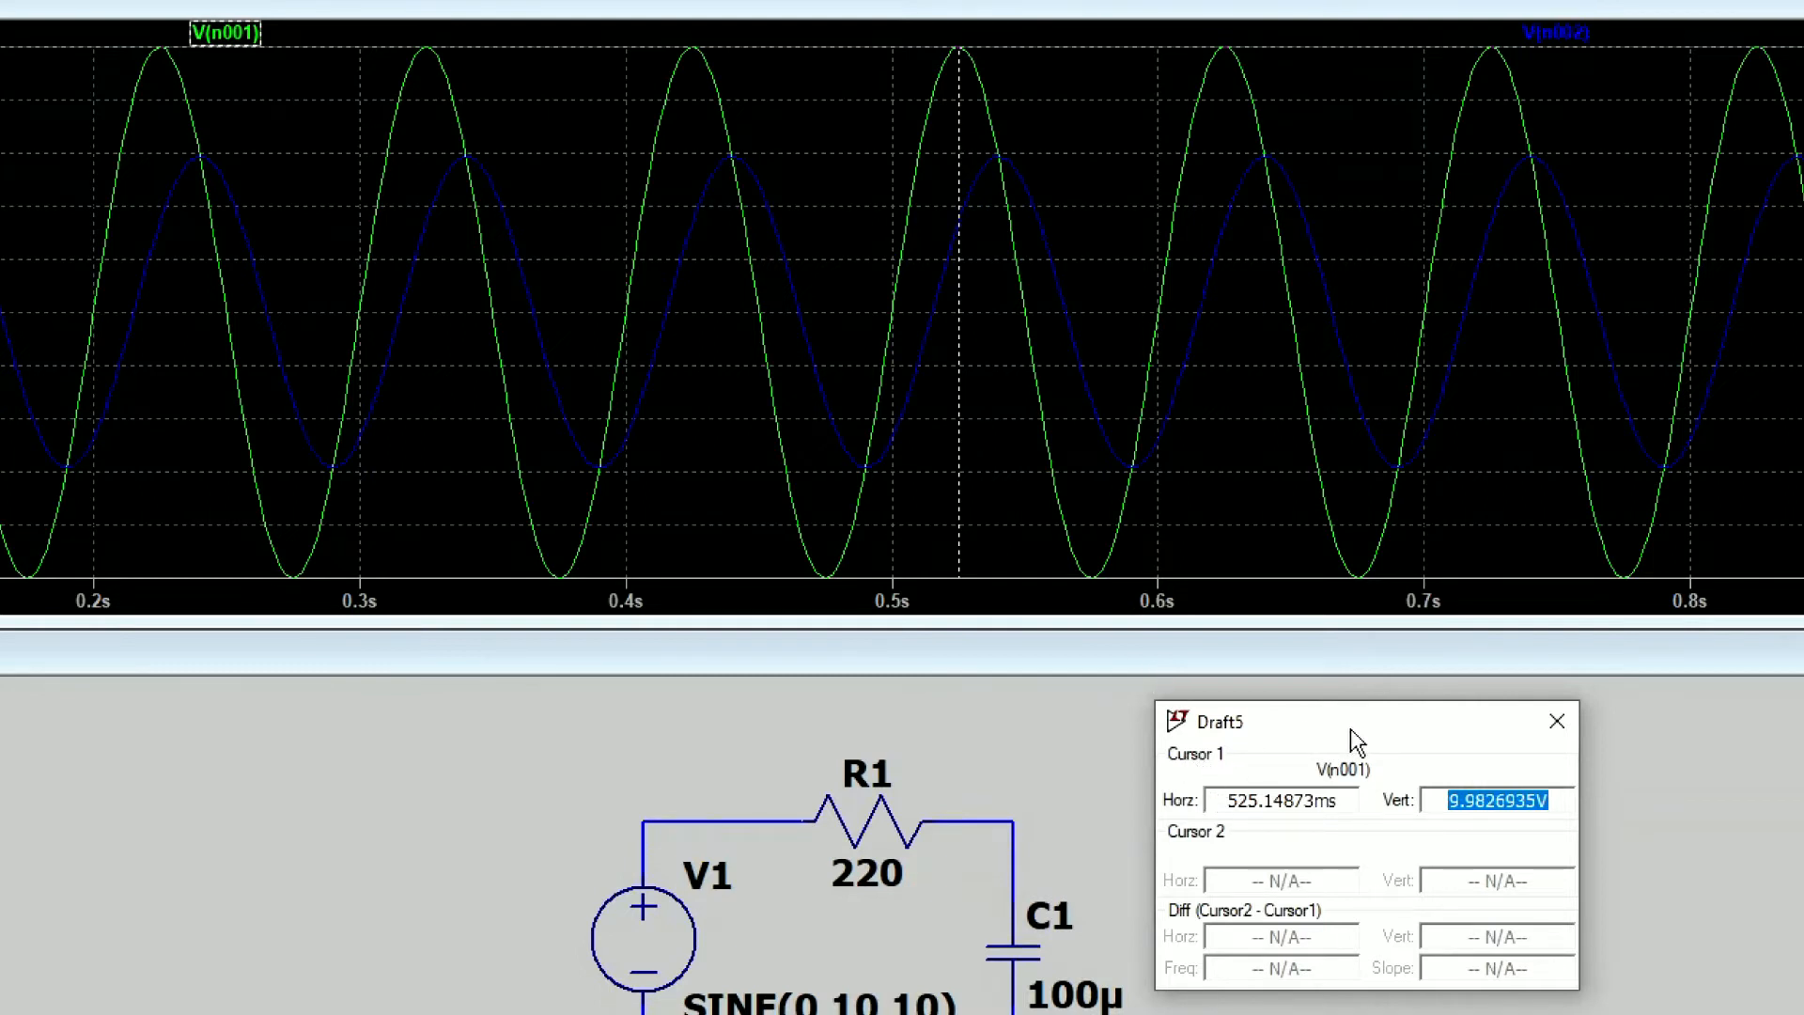
# - Read time and voltage on V(n001) with the cursor at about 554 ms, at the peak near 525 ms, and at about 550 ms
pyautogui.moveTo(958, 90); pyautogui.dragTo(1035, 128)
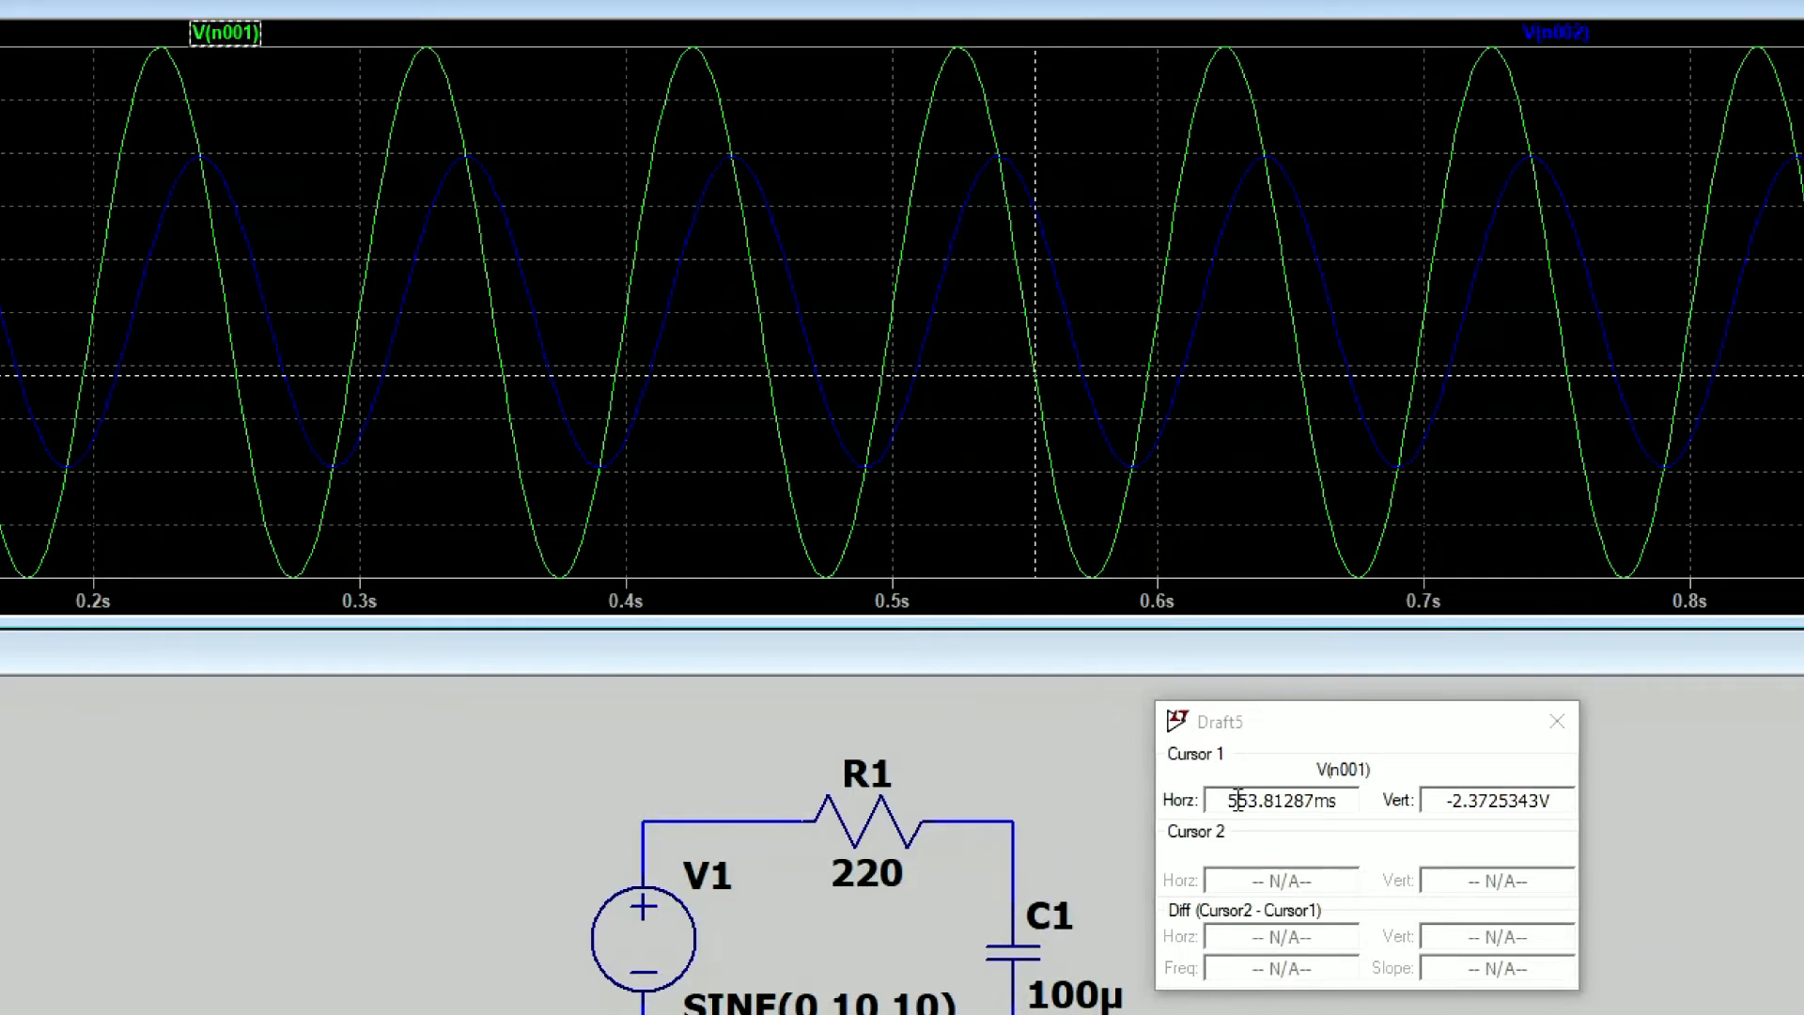
pyautogui.moveTo(1223, 800); pyautogui.dragTo(1356, 810)
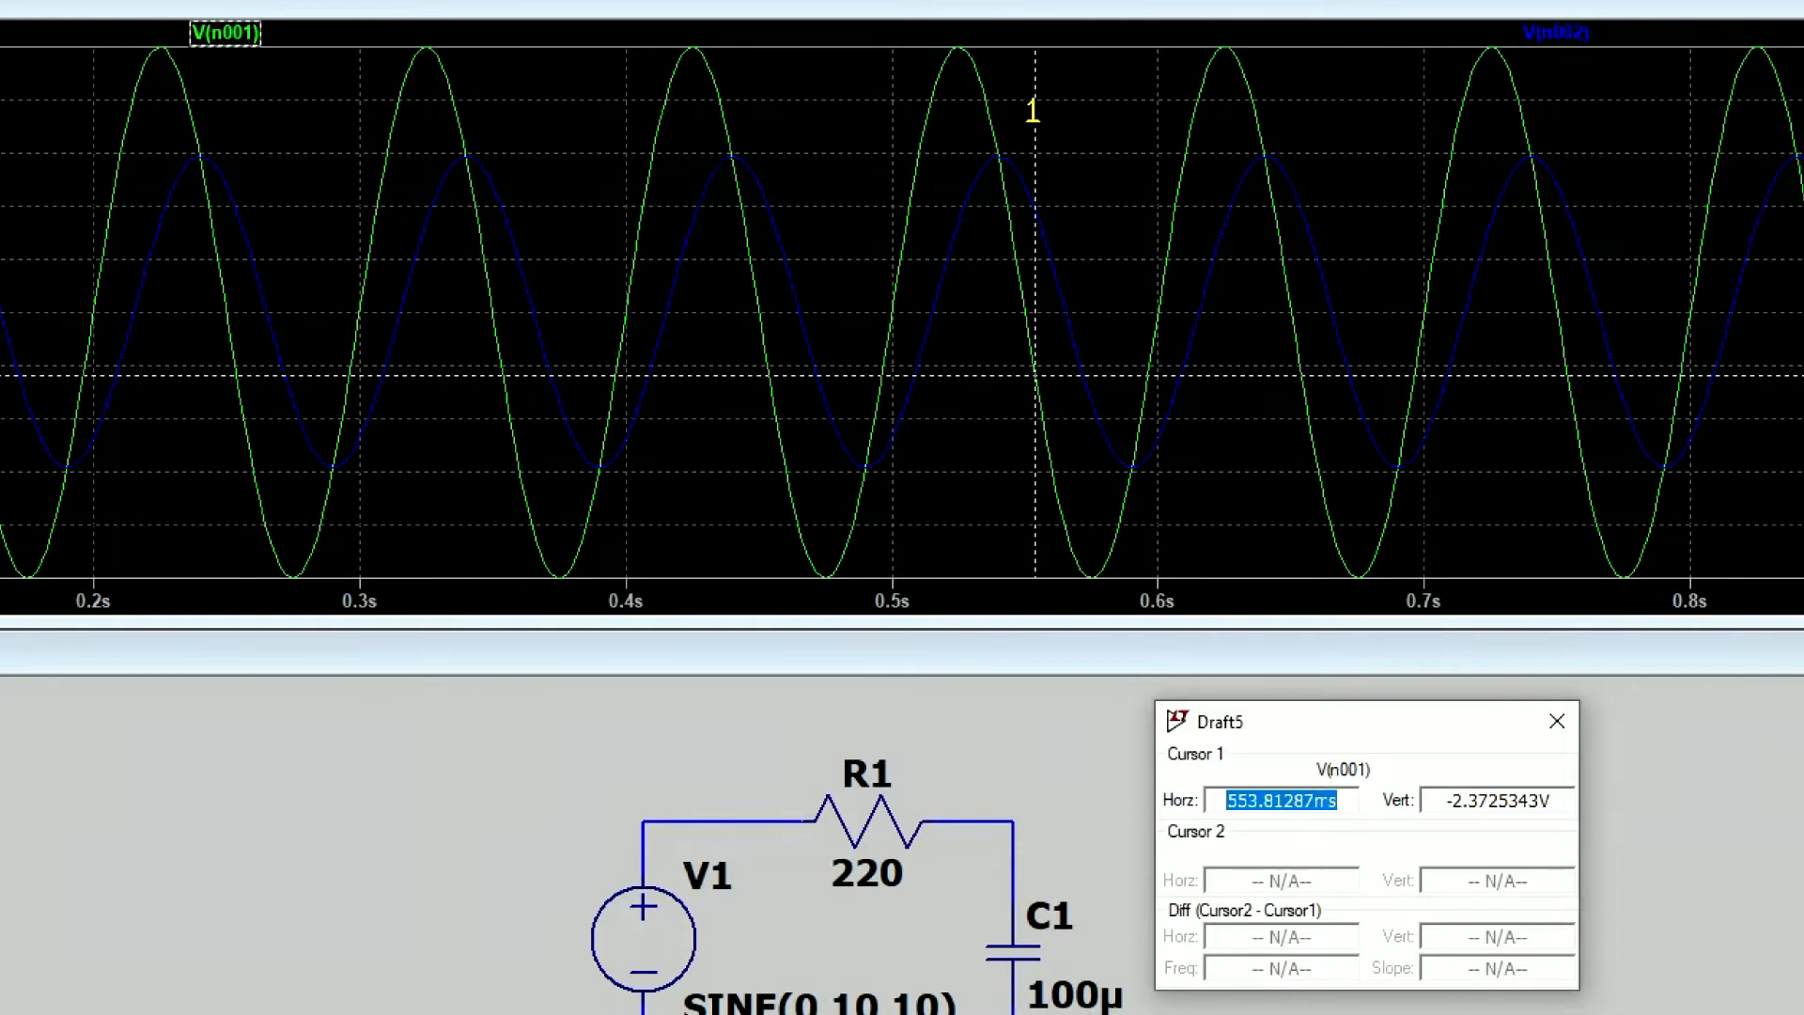
pyautogui.moveTo(1034, 110)
pyautogui.mouseDown()
pyautogui.moveTo(1099, 132)
pyautogui.moveTo(940, 128)
pyautogui.moveTo(957, 127)
pyautogui.mouseUp()
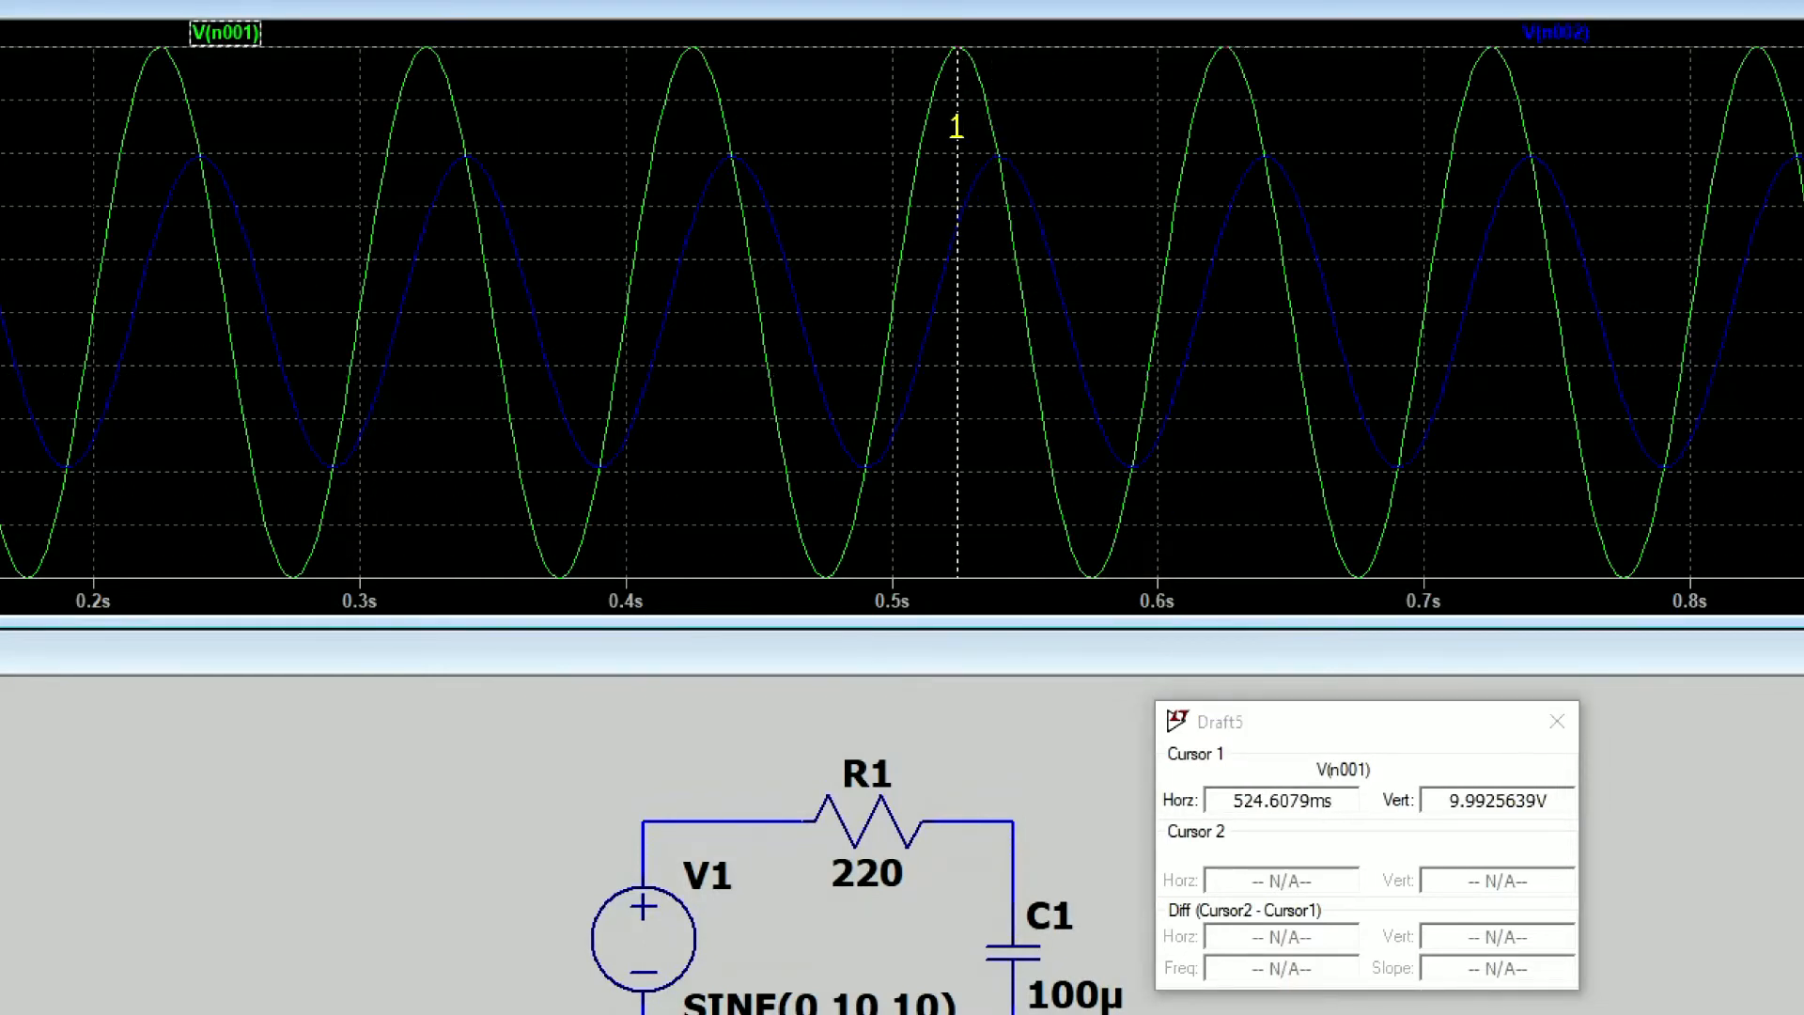
pyautogui.moveTo(1231, 797); pyautogui.dragTo(1266, 795)
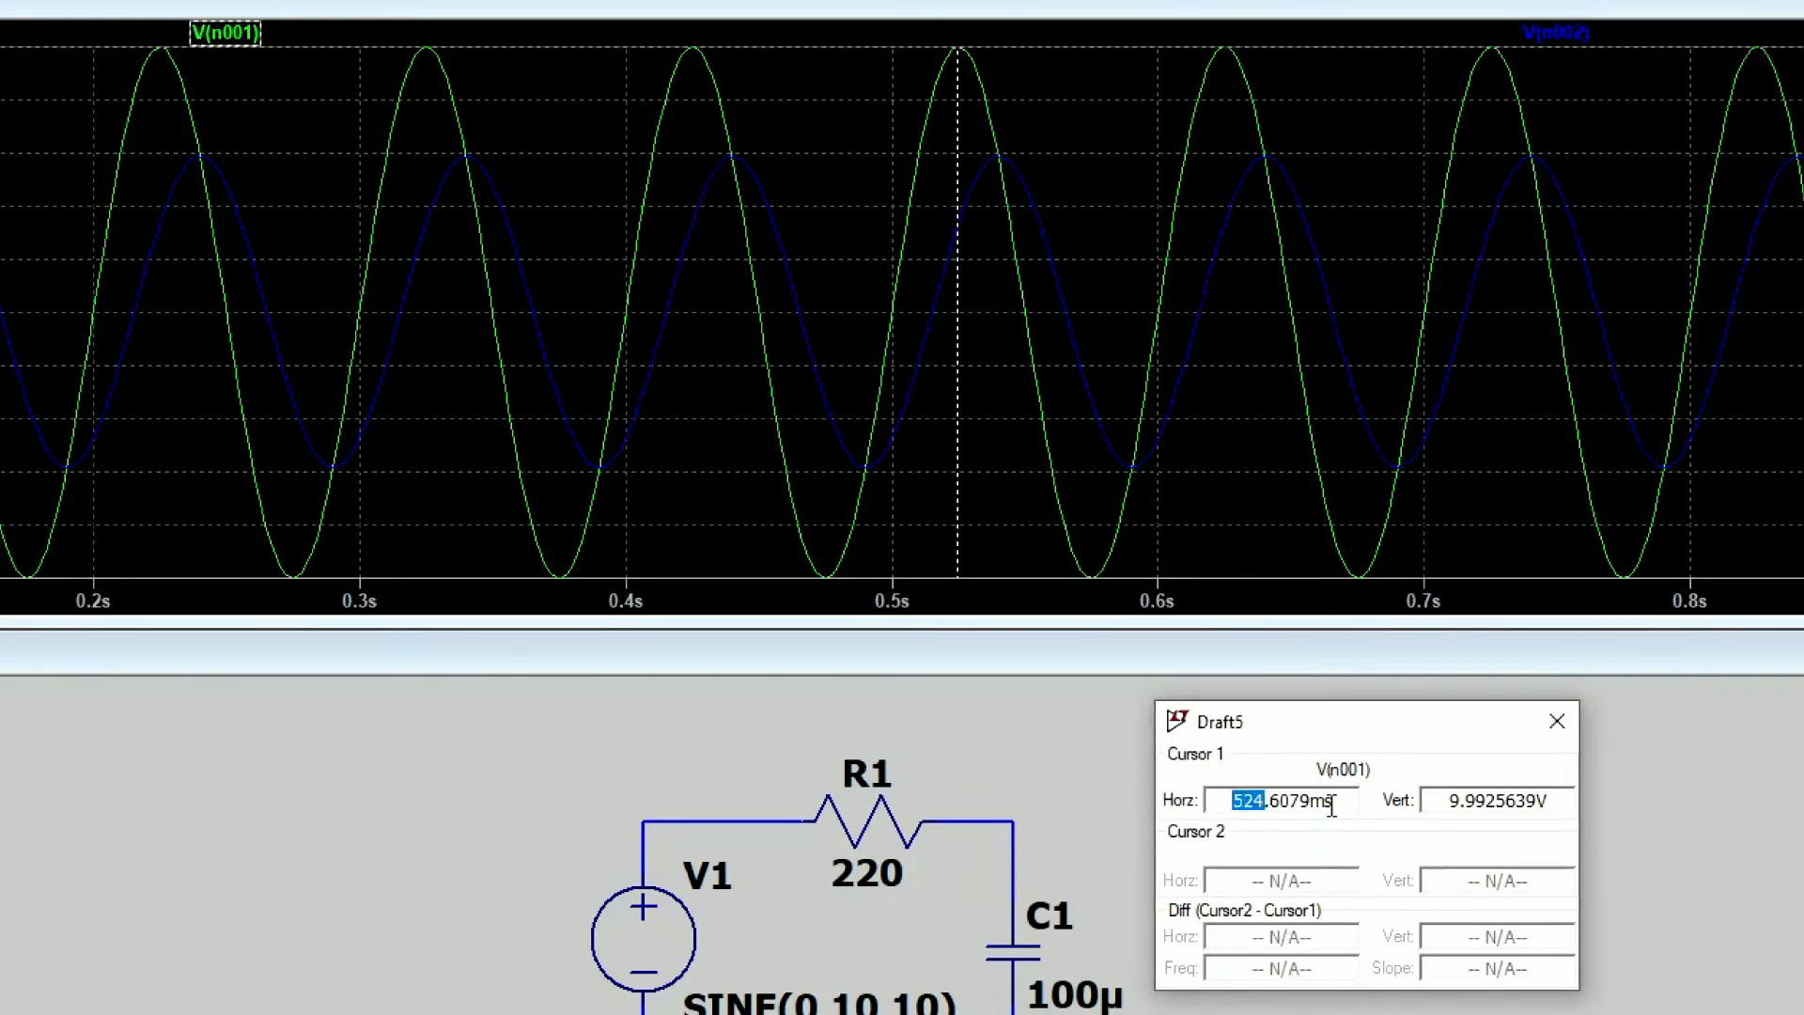
pyautogui.moveTo(1450, 802); pyautogui.dragTo(1563, 825)
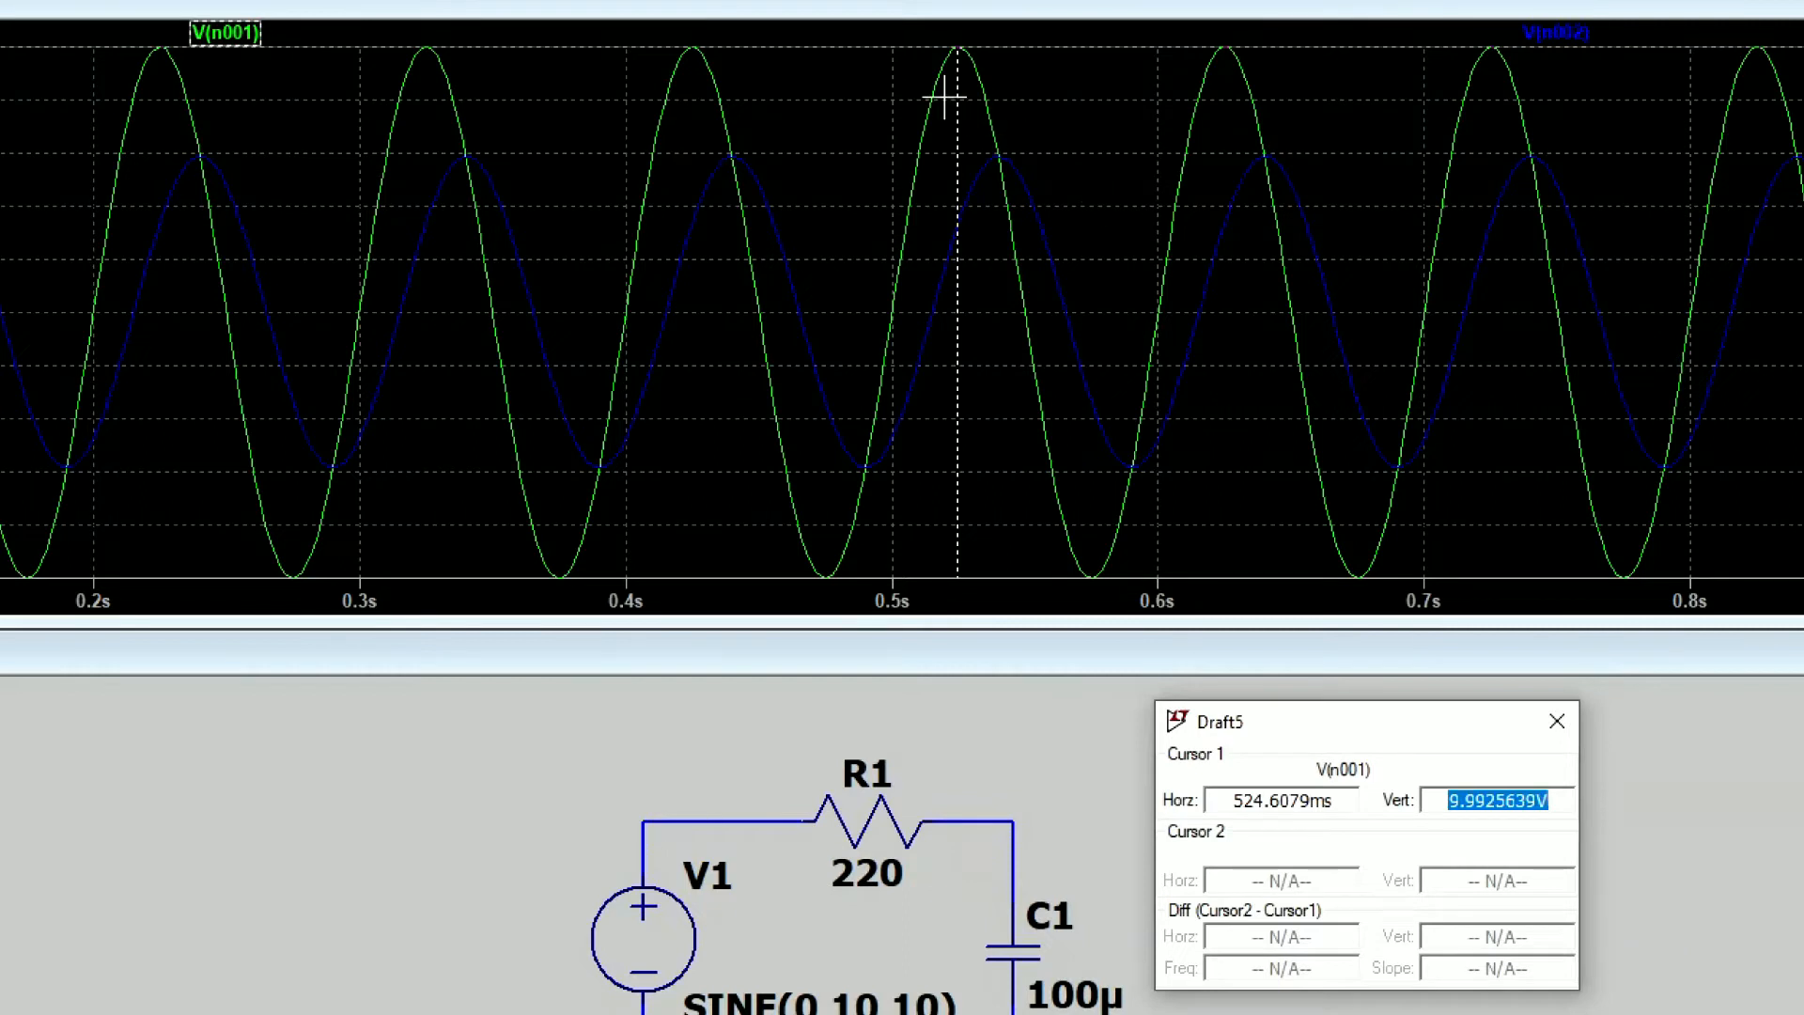
pyautogui.moveTo(976, 114); pyautogui.dragTo(1026, 133)
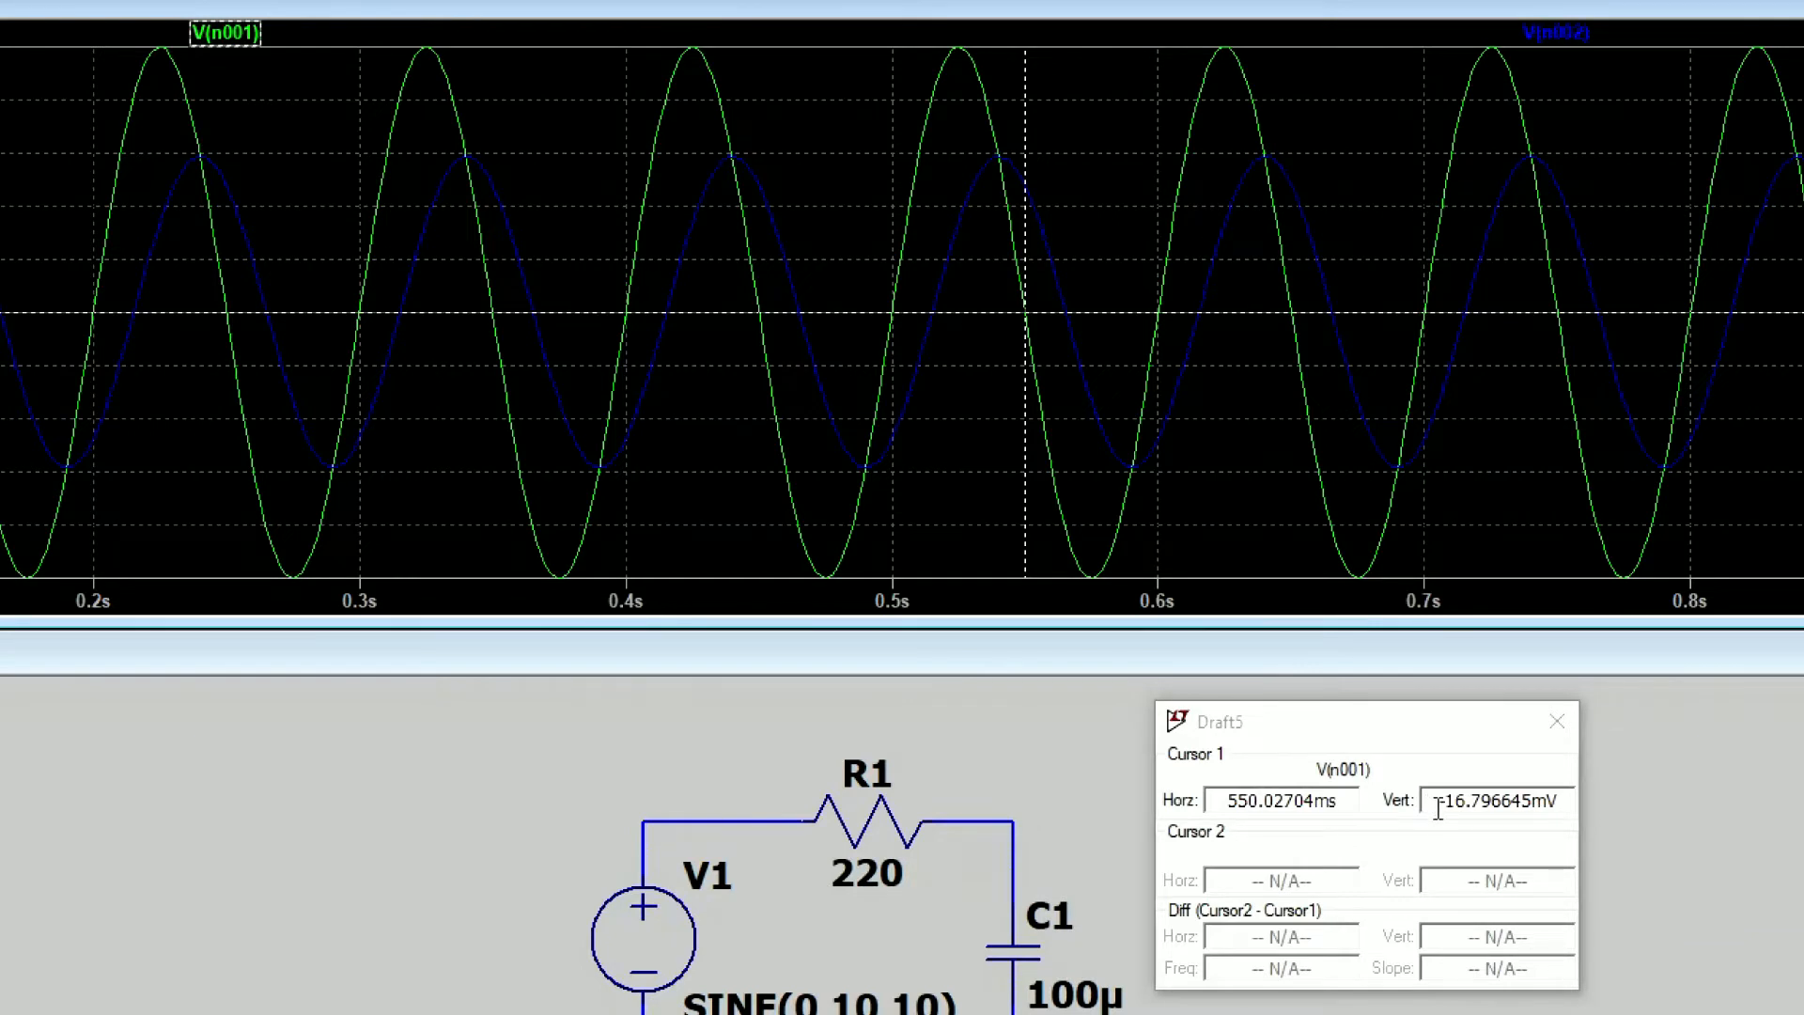
pyautogui.moveTo(1438, 808); pyautogui.dragTo(1593, 804)
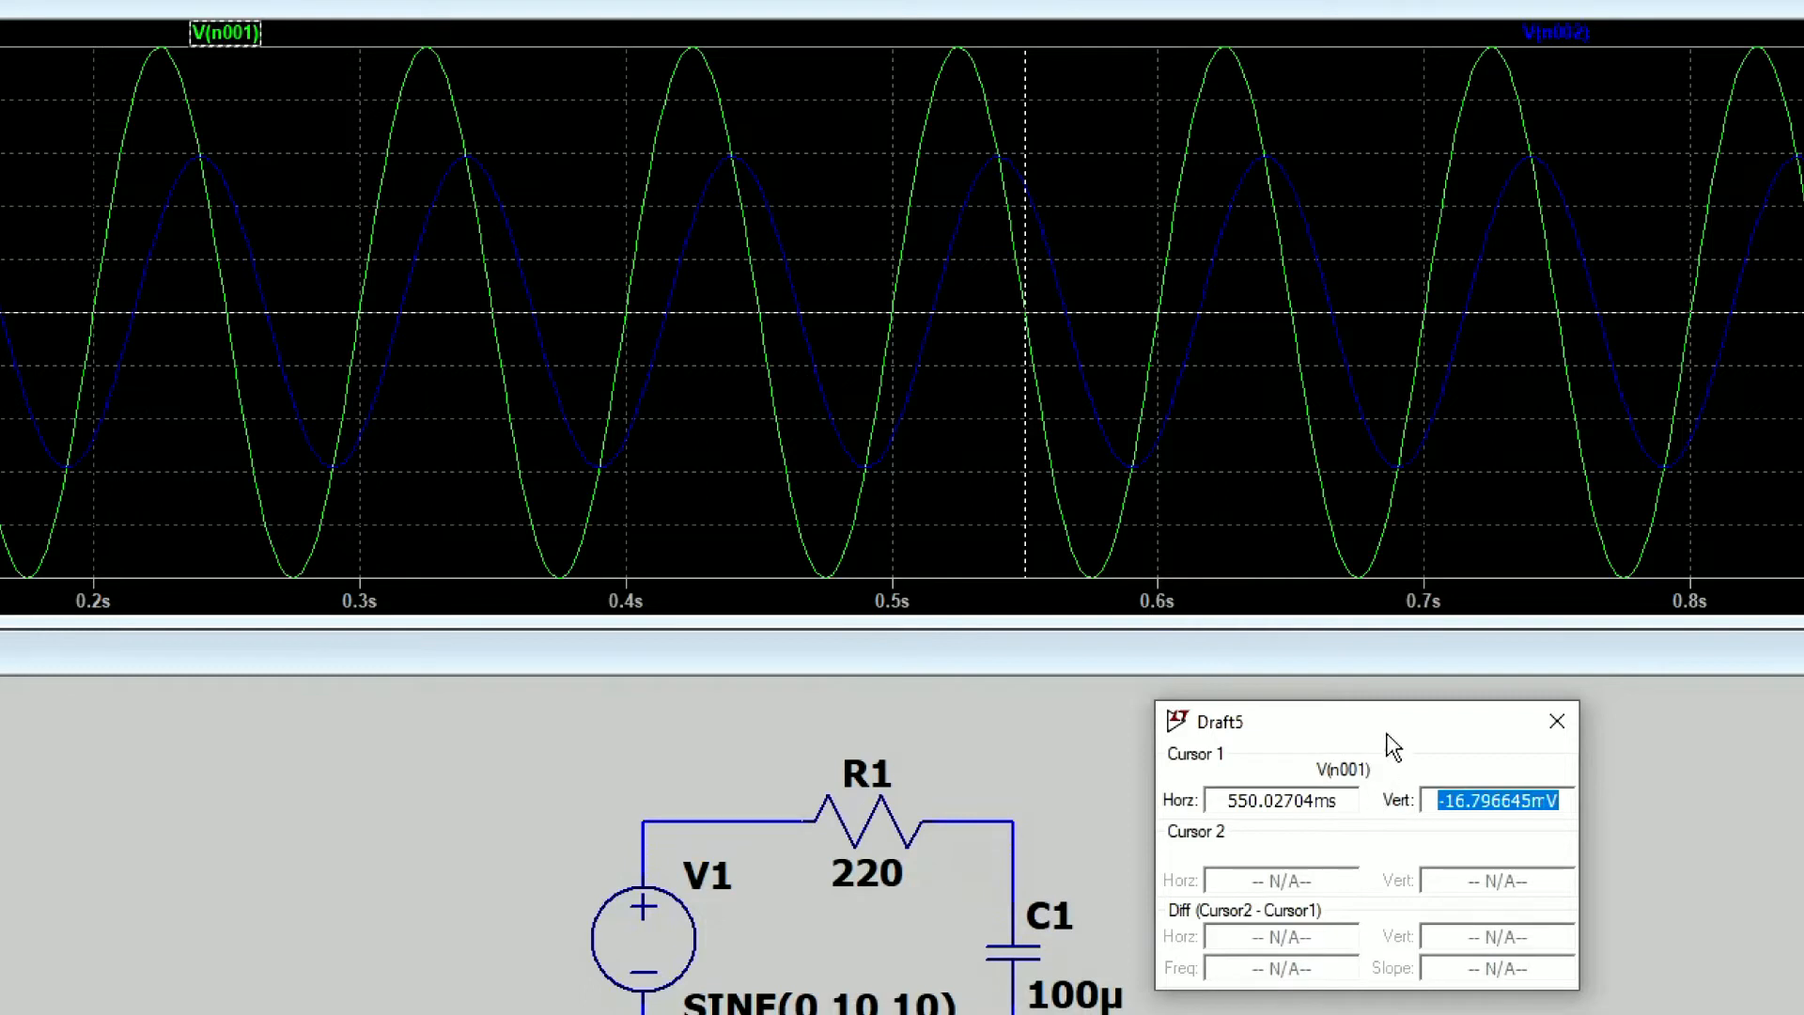
# - Attach both cursors to the V(n002) trace and move them to about 462 ms and 520 ms
pyautogui.click(1555, 33)
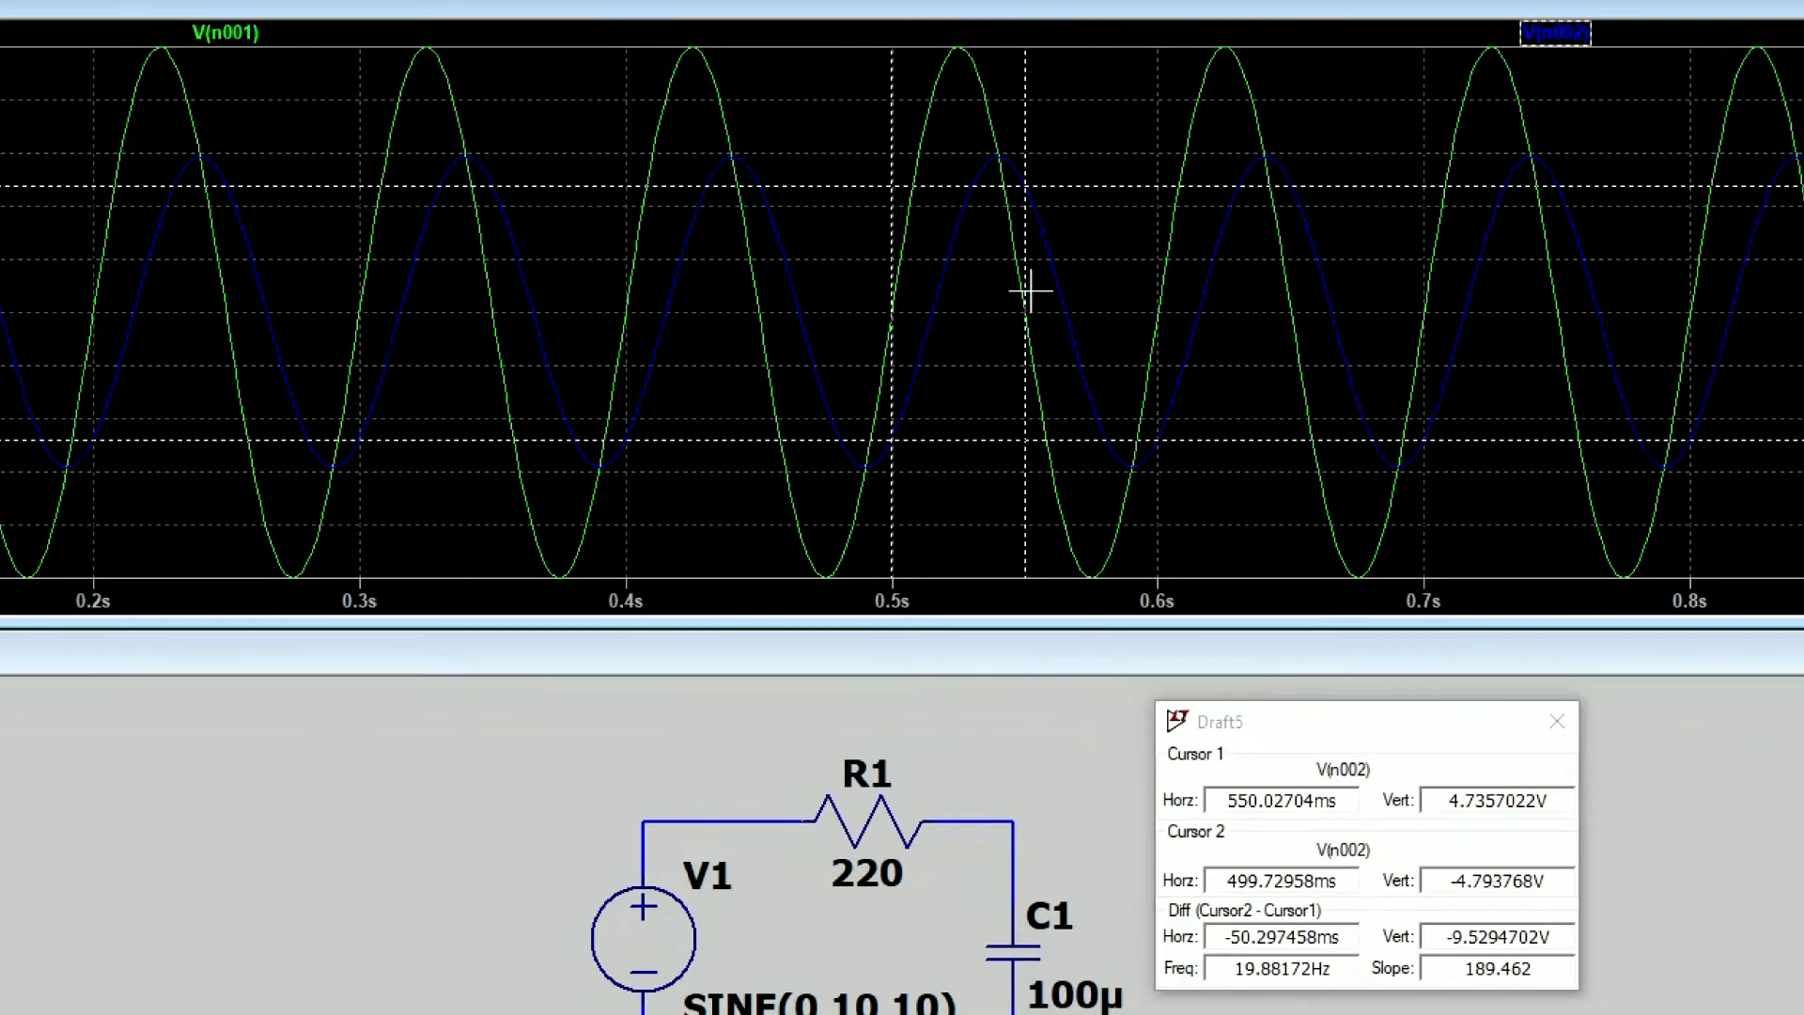
pyautogui.moveTo(1027, 282); pyautogui.dragTo(792, 246)
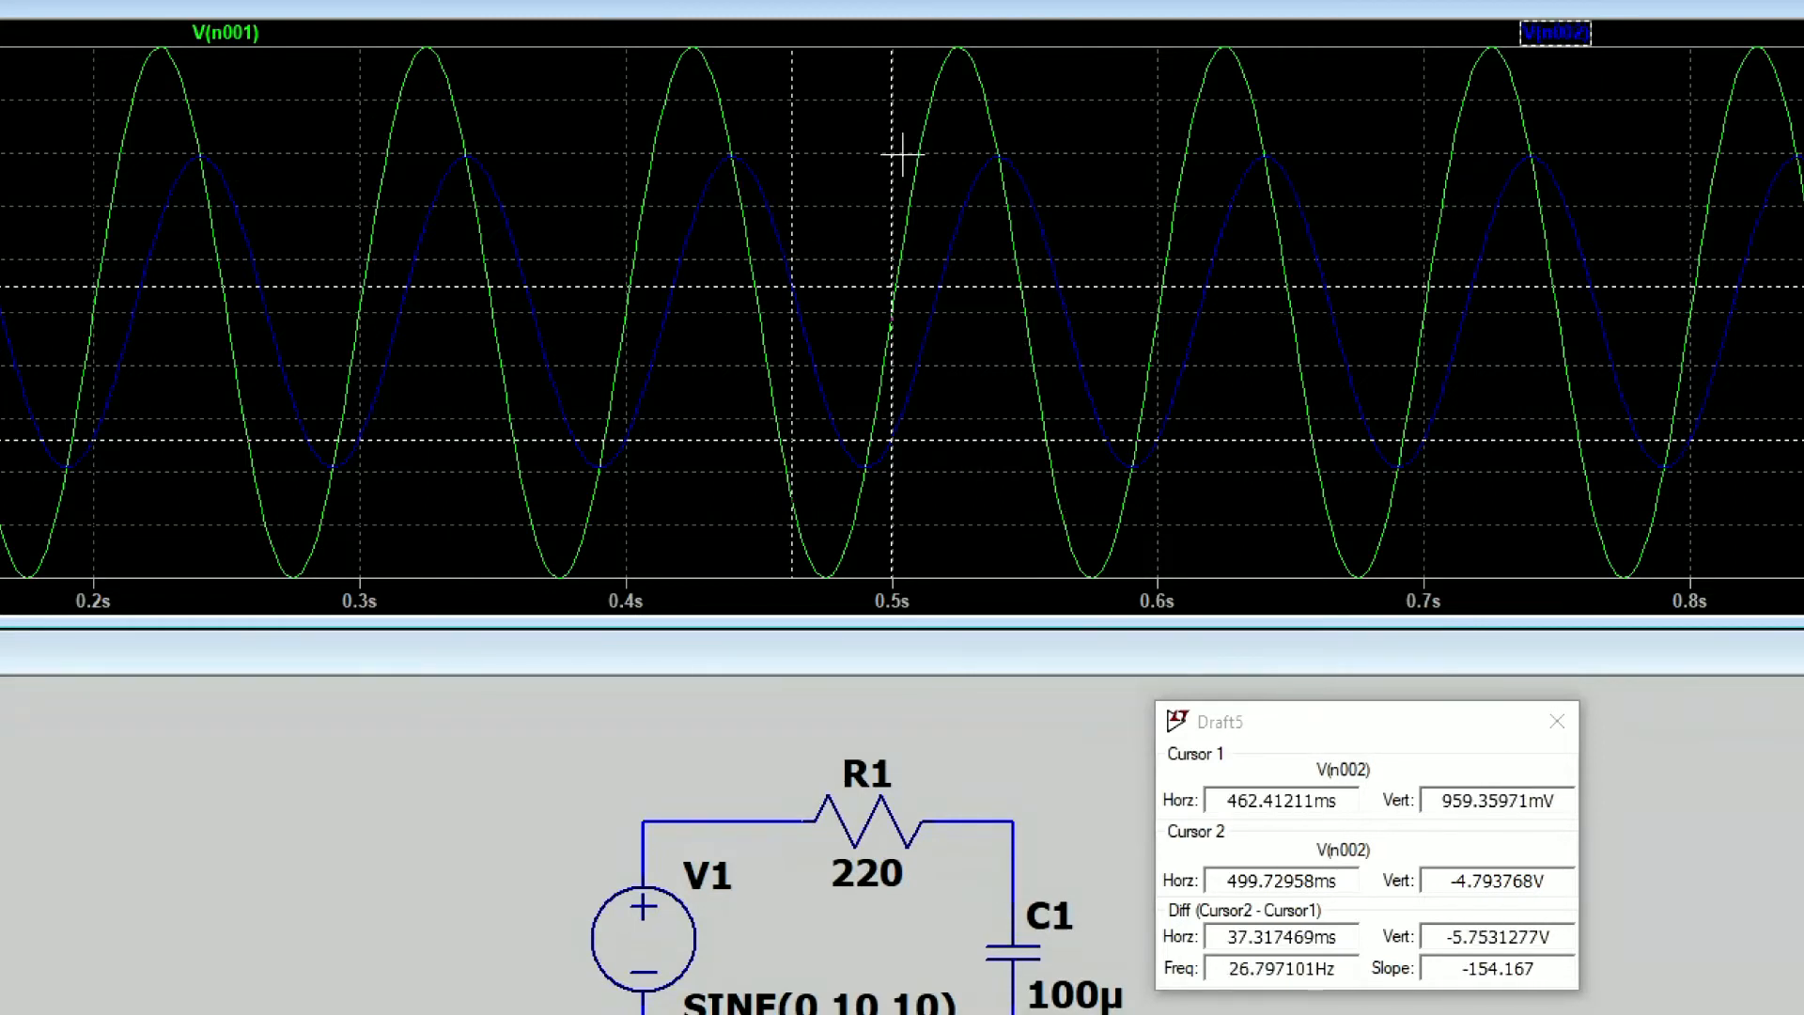
pyautogui.moveTo(893, 149); pyautogui.dragTo(946, 170)
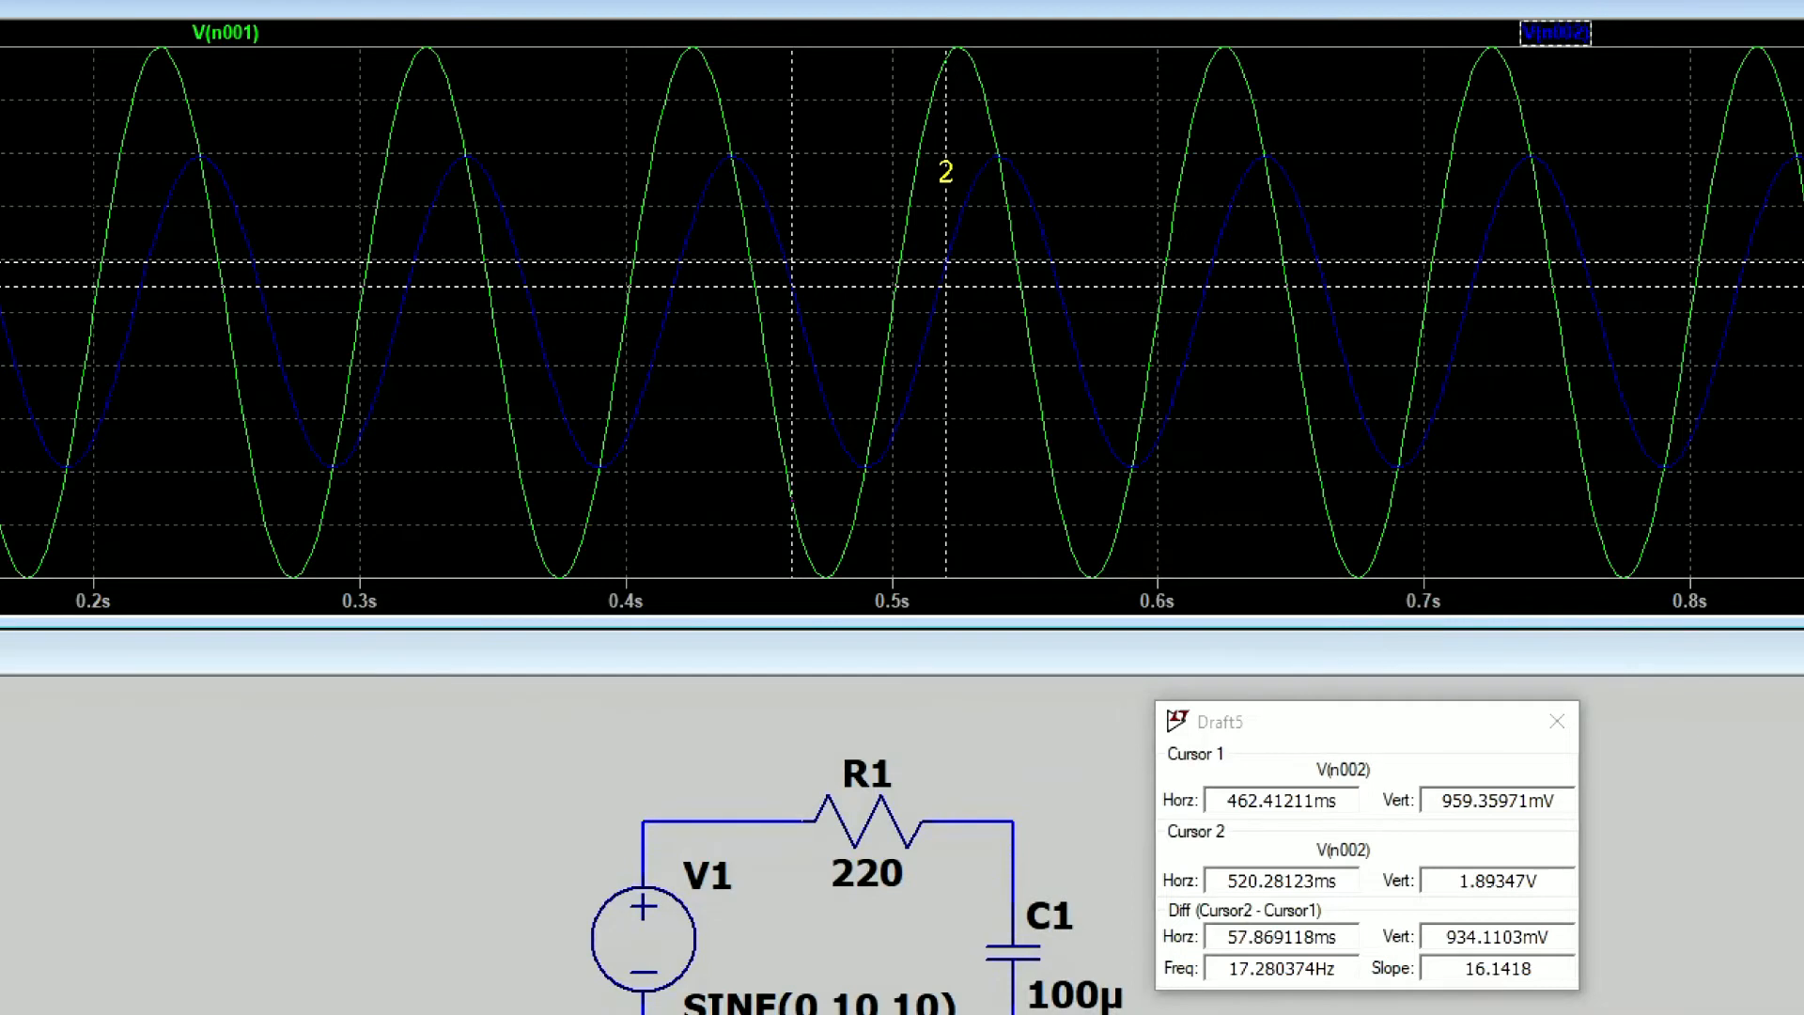
# - Assign cursor 1 to V(n001) at about 412 ms and position cursor 2 on V(n002) at about 476 ms
pyautogui.click(256, 32)
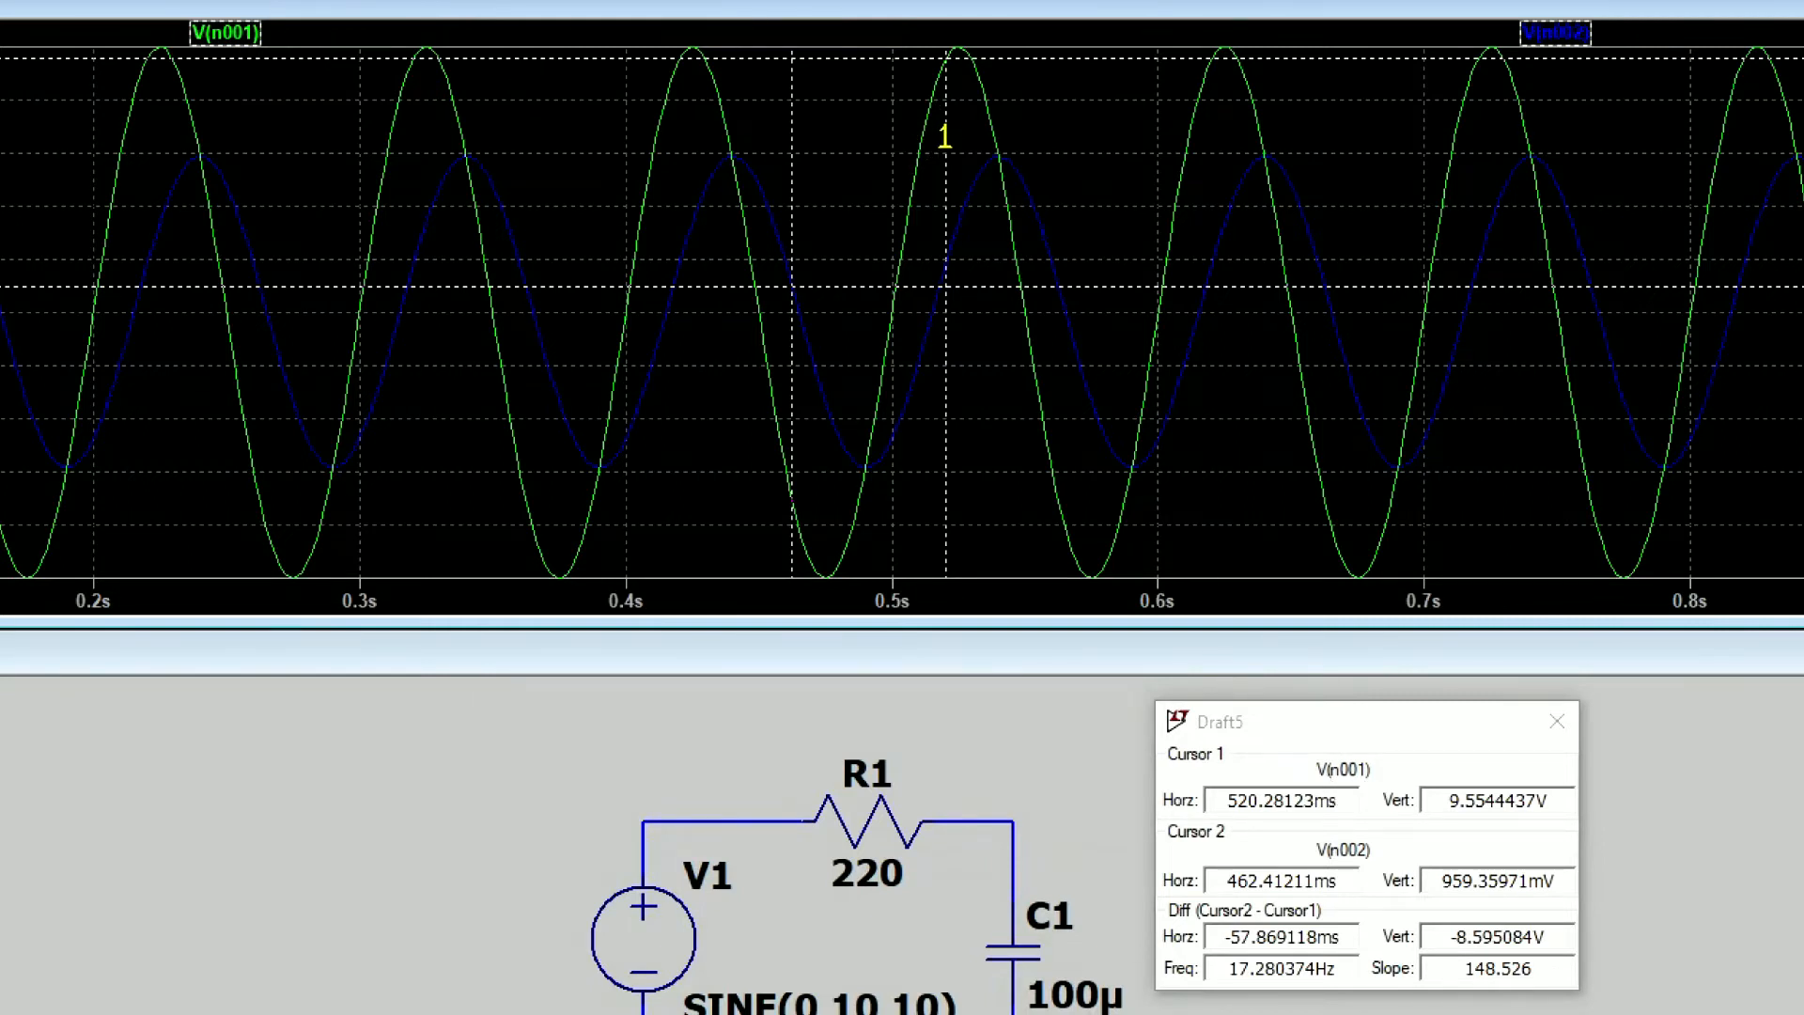
pyautogui.moveTo(944, 136); pyautogui.dragTo(655, 128)
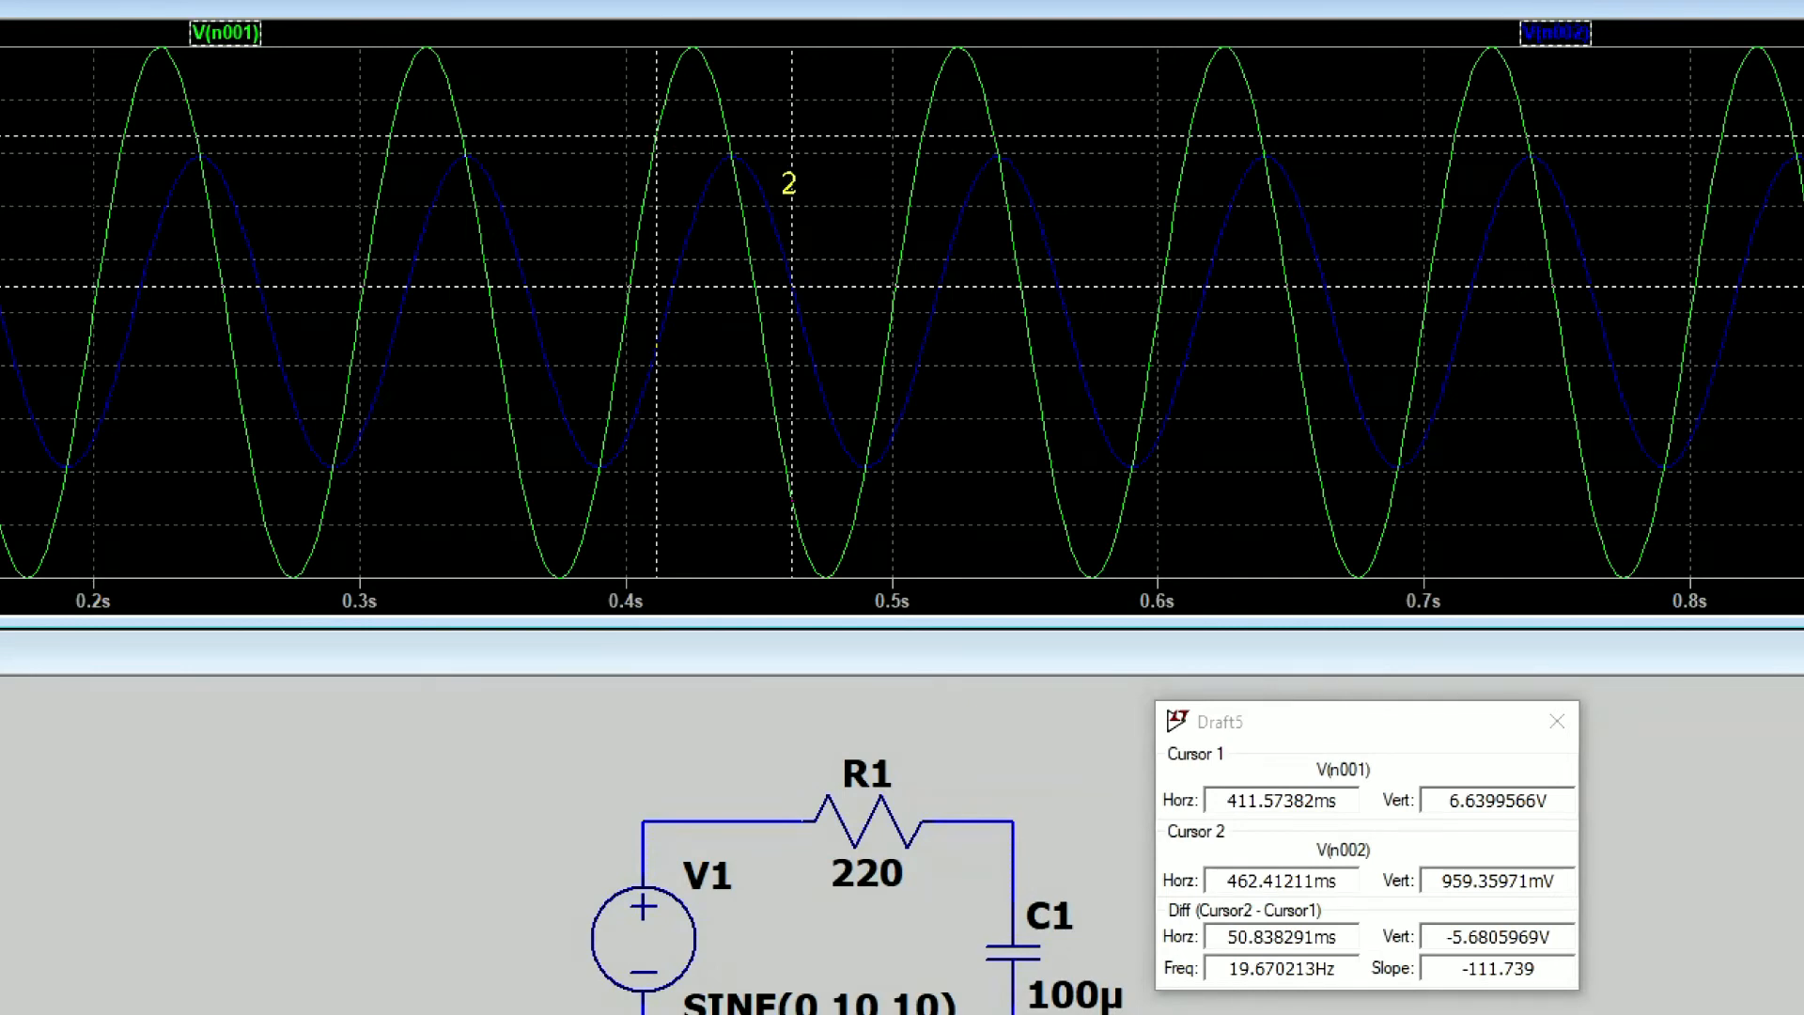
pyautogui.moveTo(789, 183); pyautogui.dragTo(816, 191)
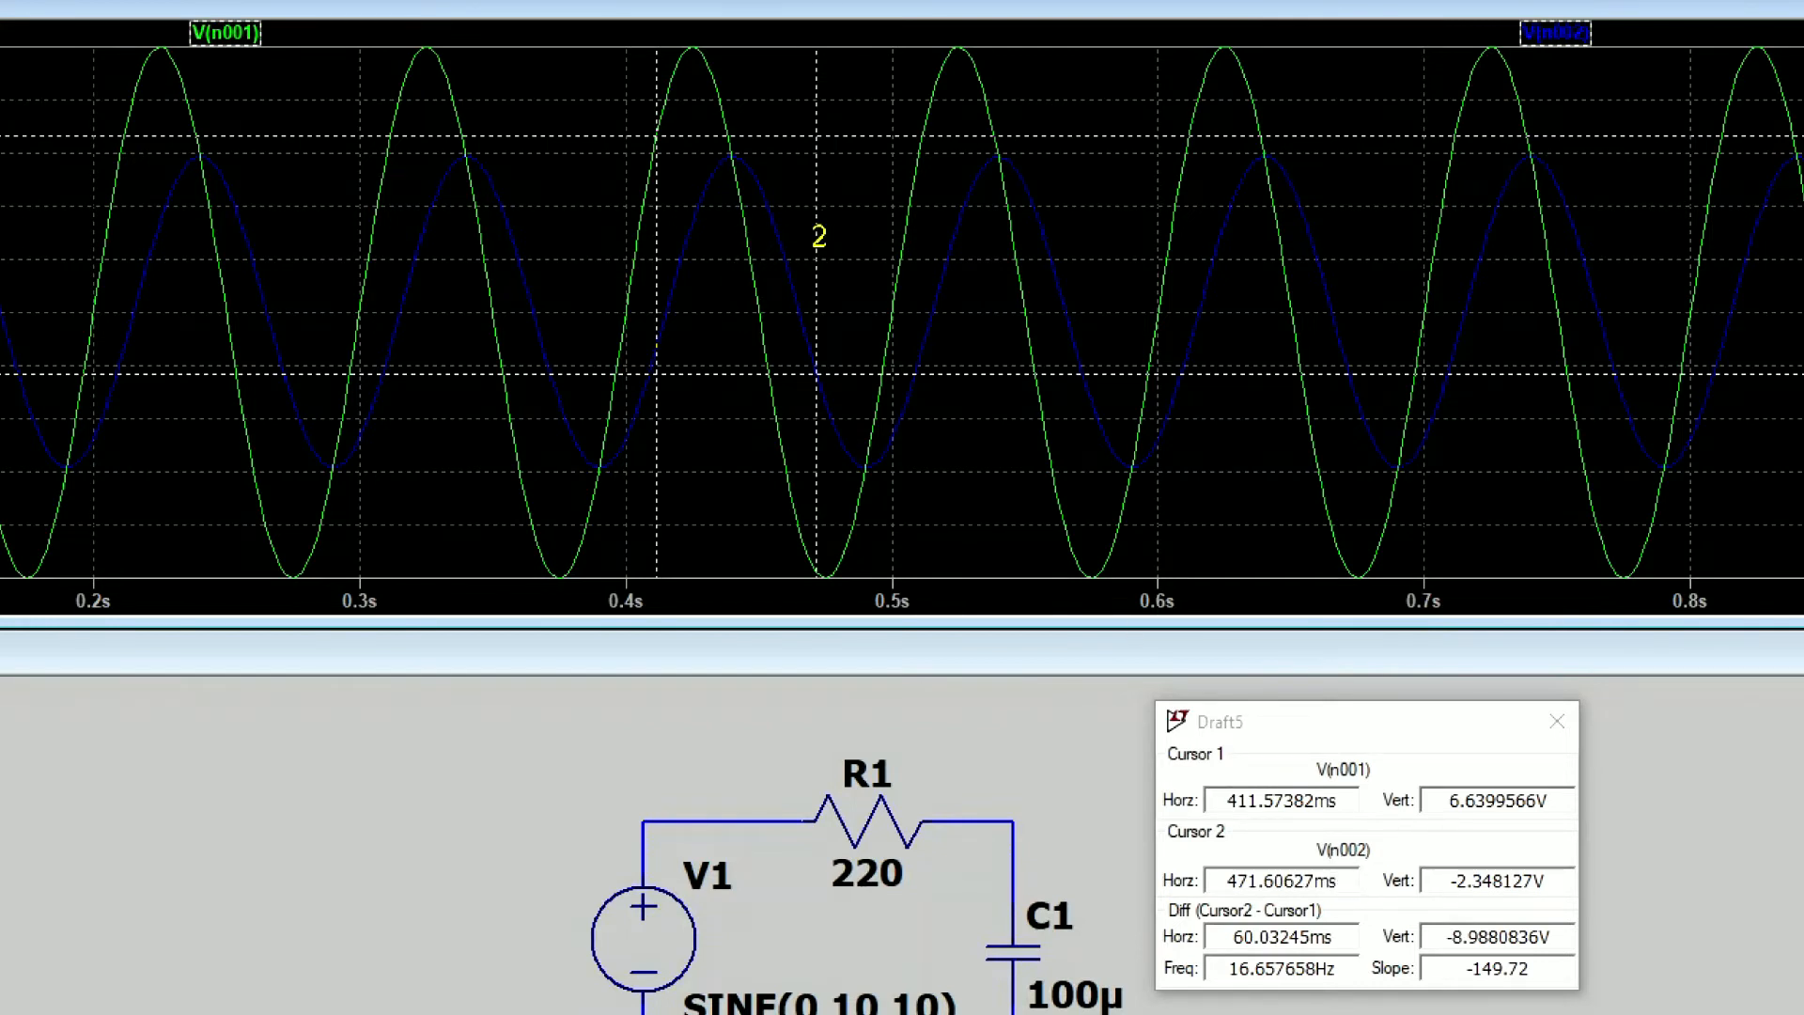
pyautogui.moveTo(818, 234)
pyautogui.mouseDown()
pyautogui.moveTo(763, 221)
pyautogui.moveTo(971, 254)
pyautogui.moveTo(829, 255)
pyautogui.mouseUp()
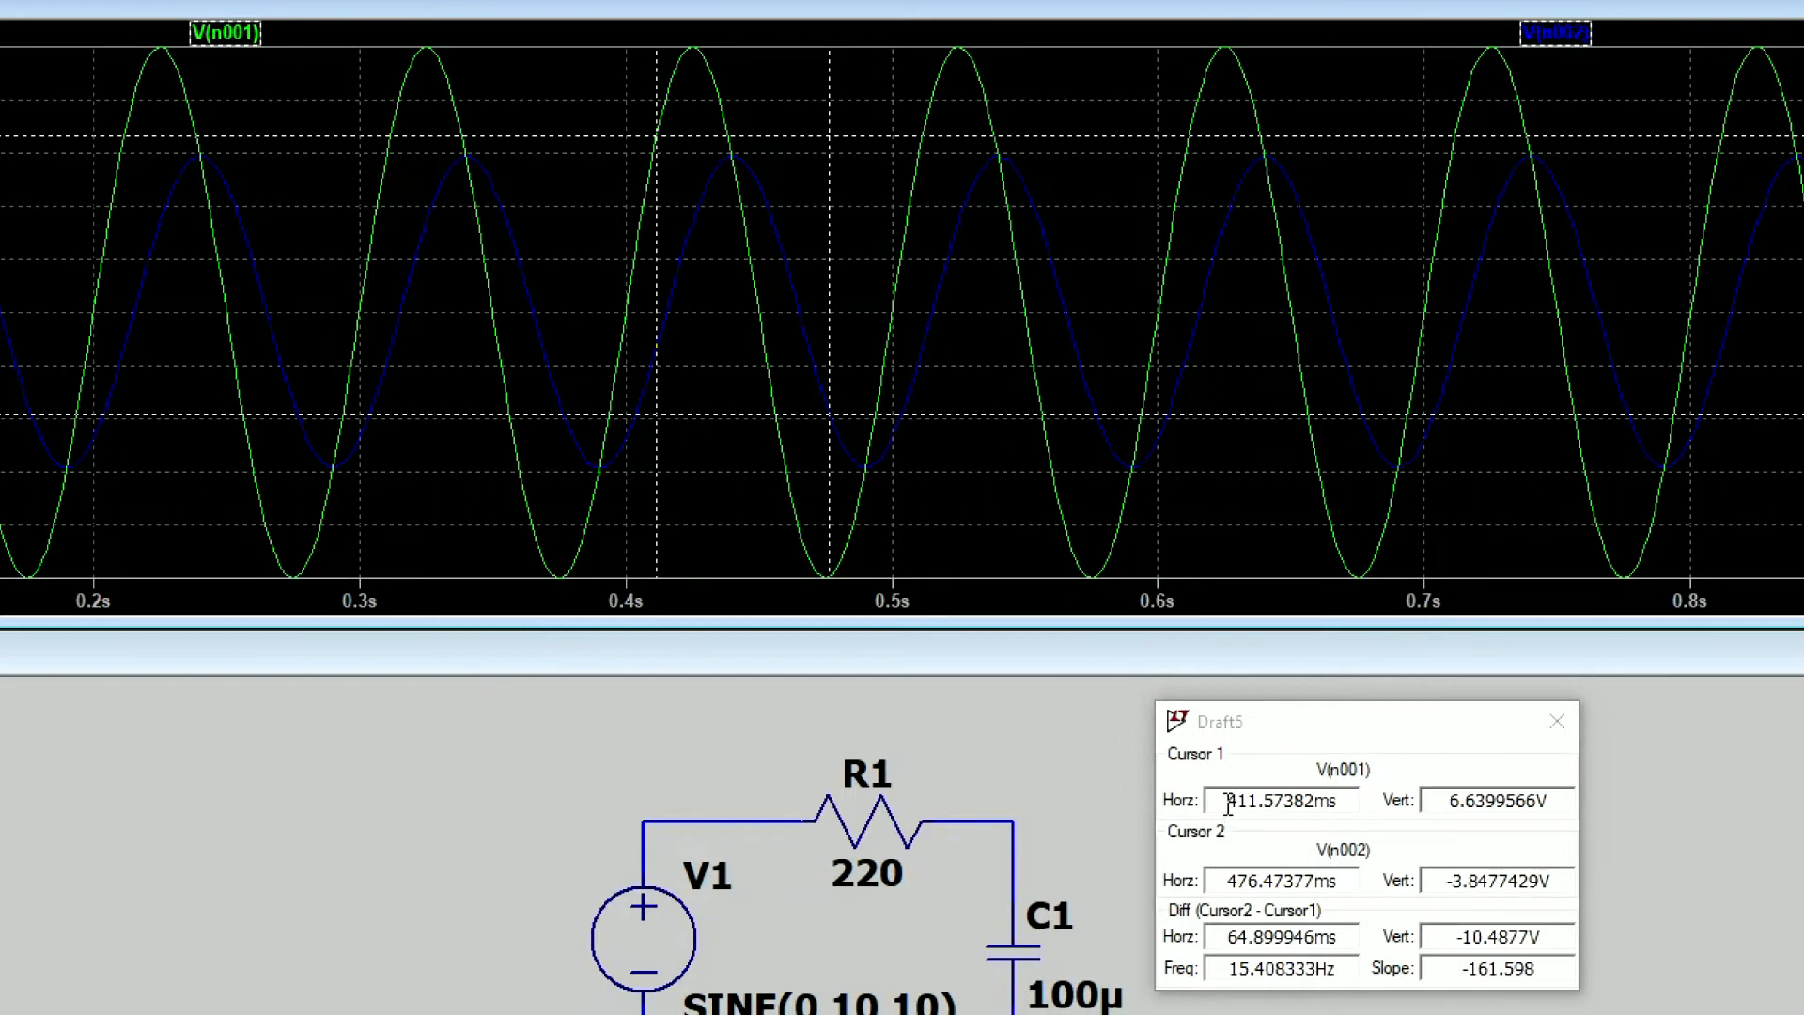
# - Read both cursors' times, cursor 1's voltage, and the time difference between the cursors
pyautogui.moveTo(1228, 805); pyautogui.dragTo(1342, 802)
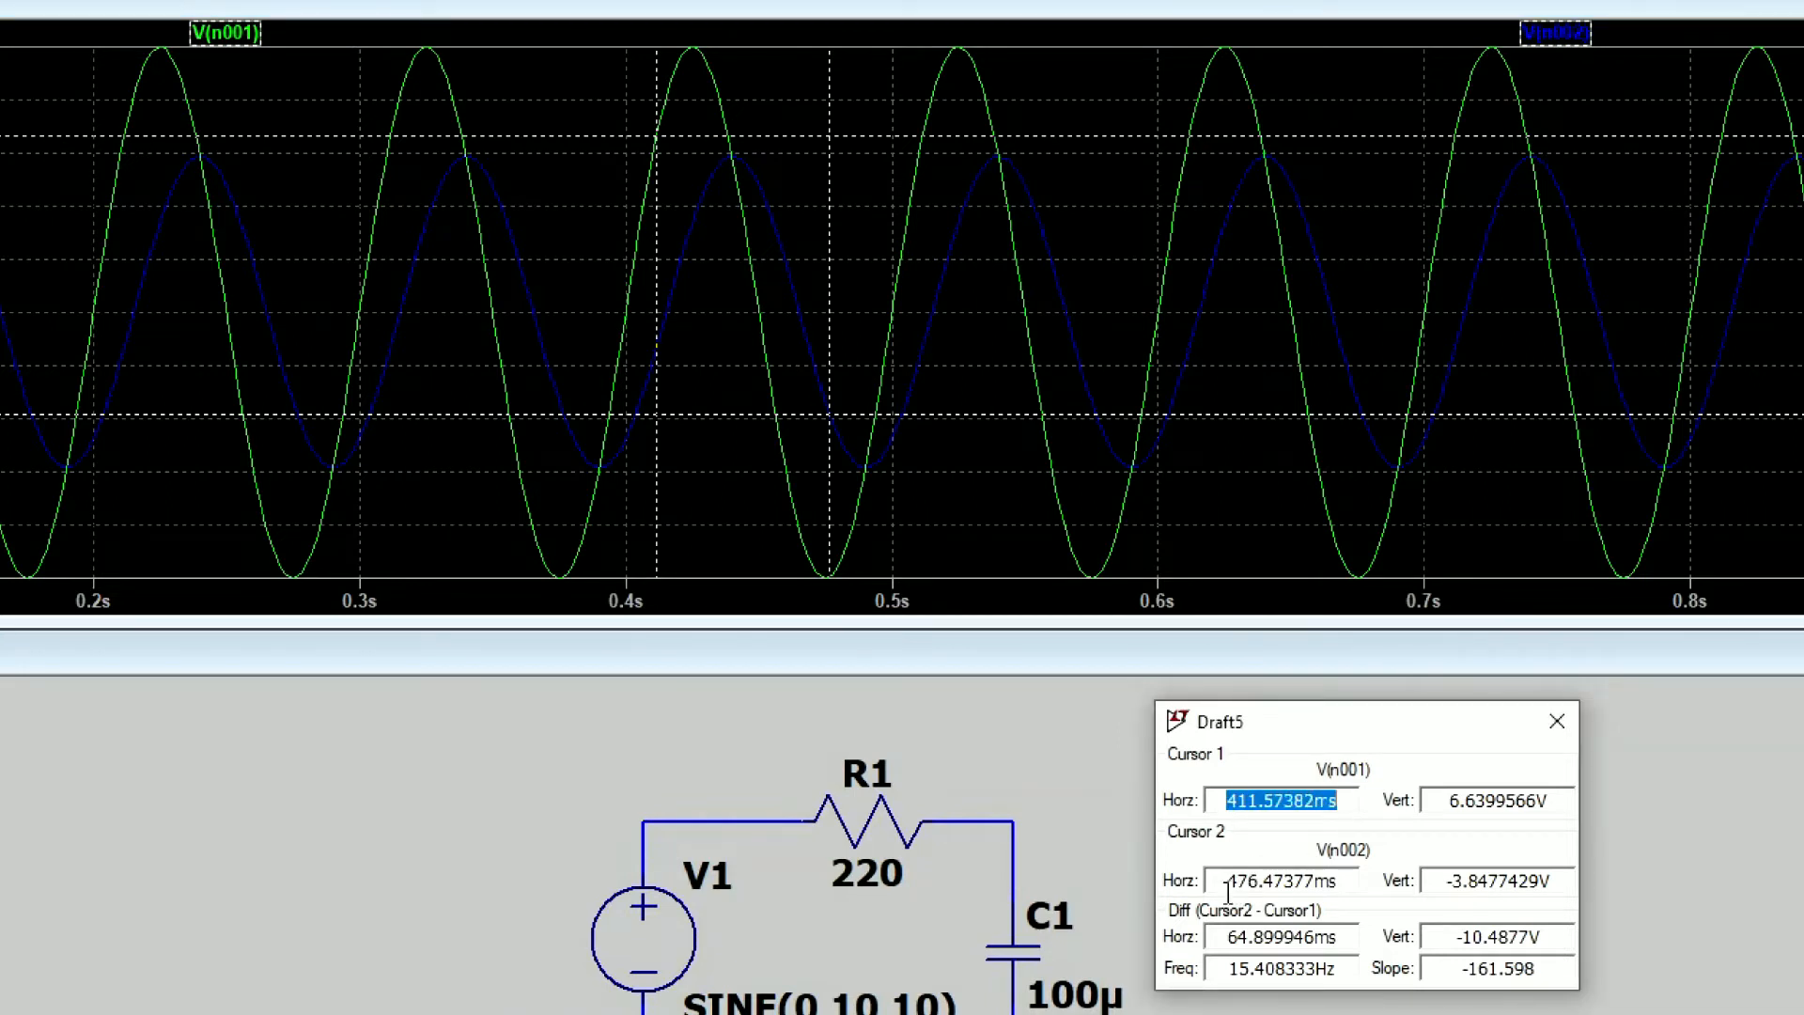
pyautogui.moveTo(1226, 885); pyautogui.dragTo(1349, 888)
pyautogui.moveTo(1447, 800); pyautogui.dragTo(1559, 808)
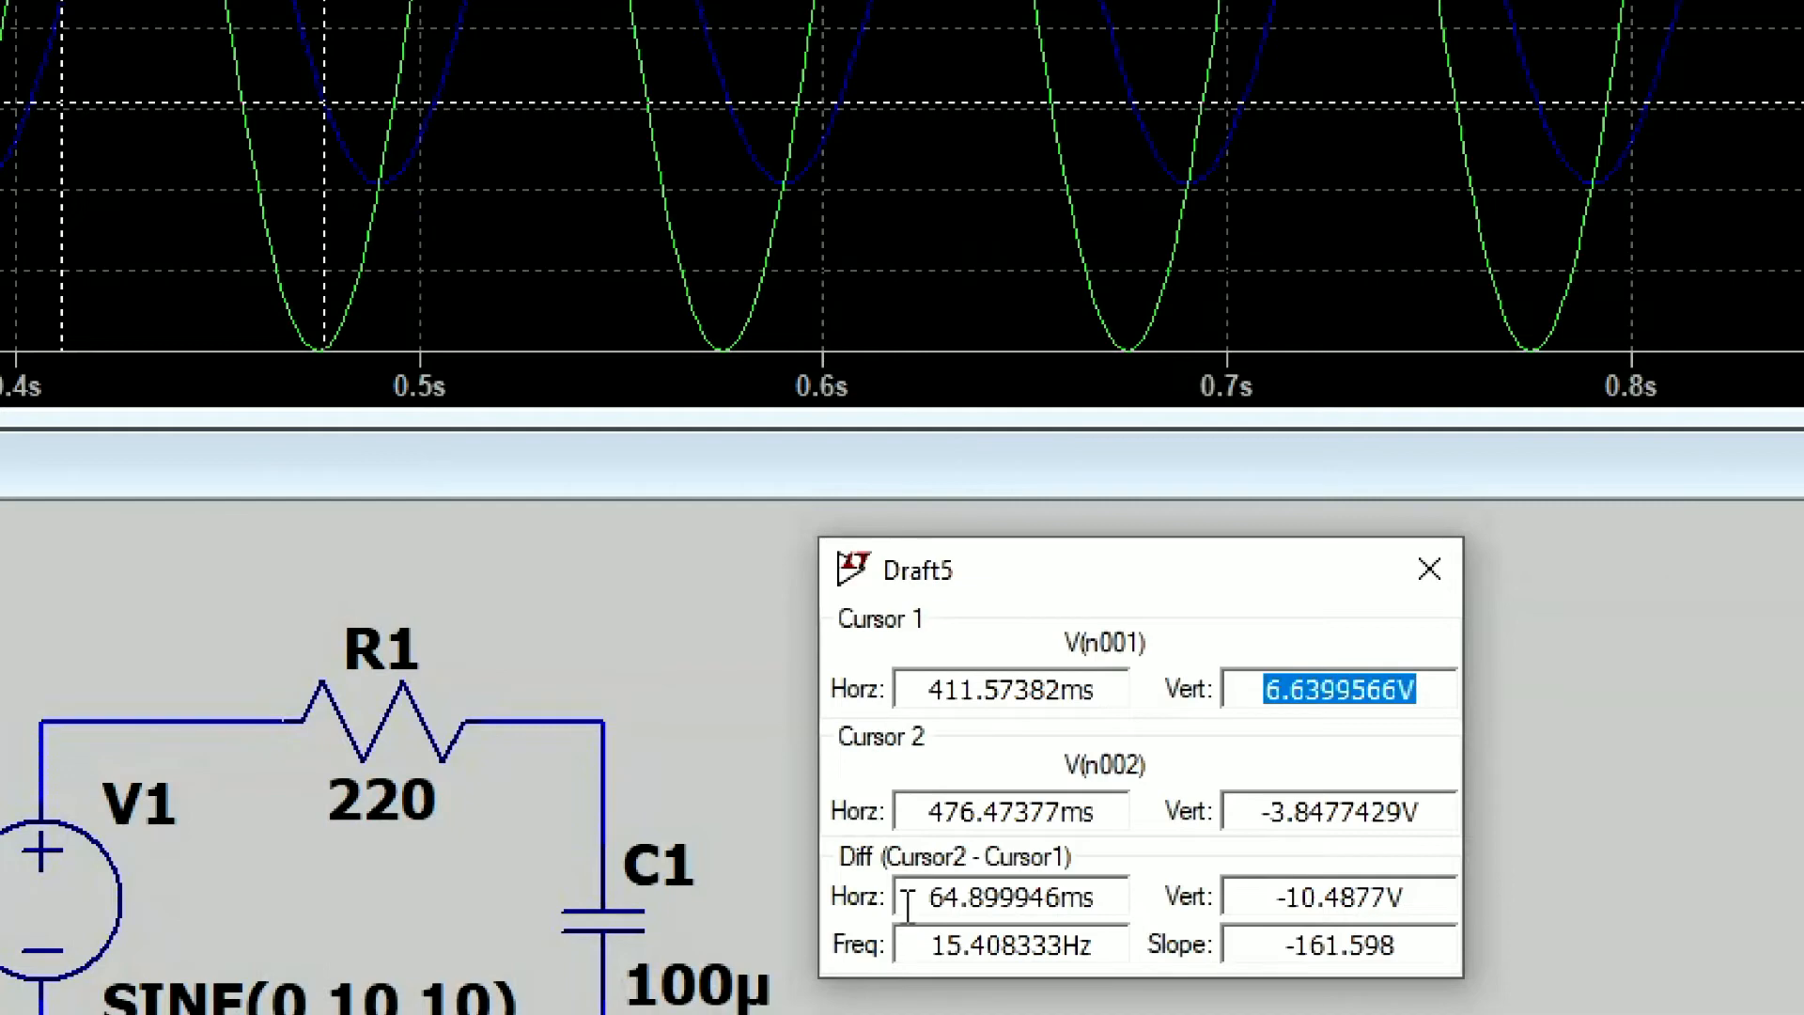
pyautogui.moveTo(908, 904); pyautogui.dragTo(1121, 903)
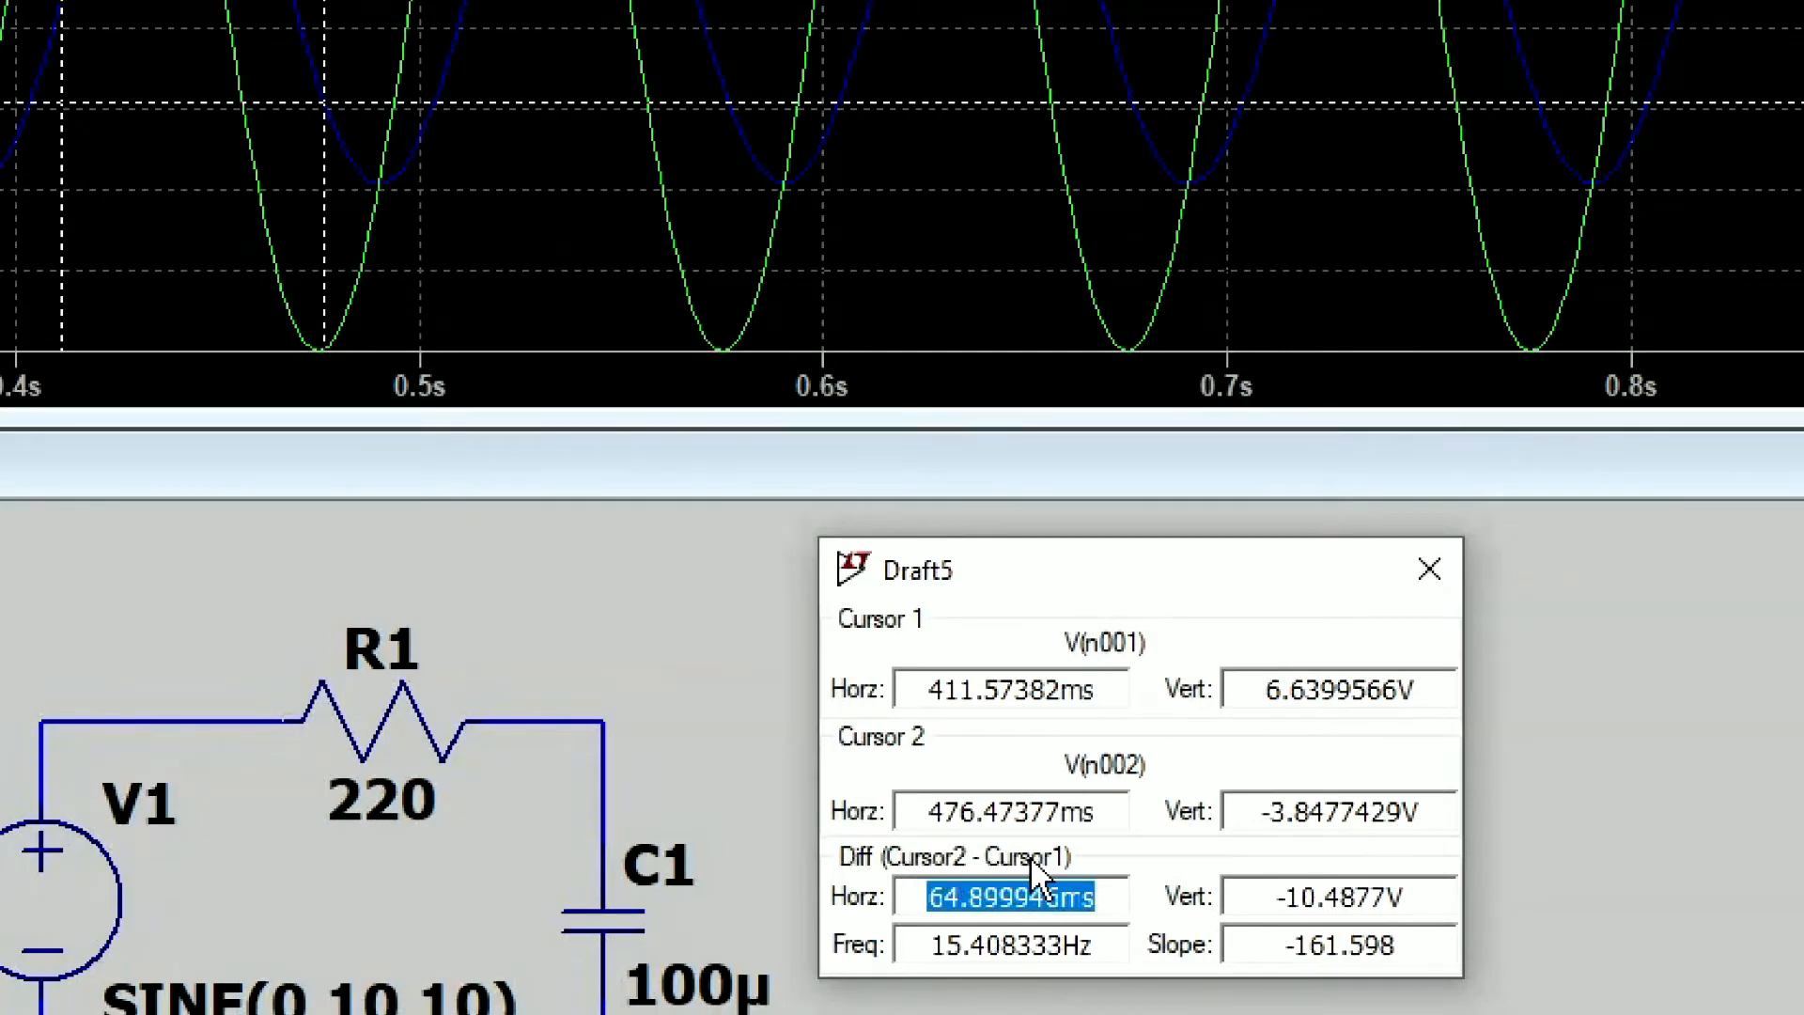
# - Read the time, voltage and frequency differences between the V(n001) and V(n002) cursors
pyautogui.click(996, 896)
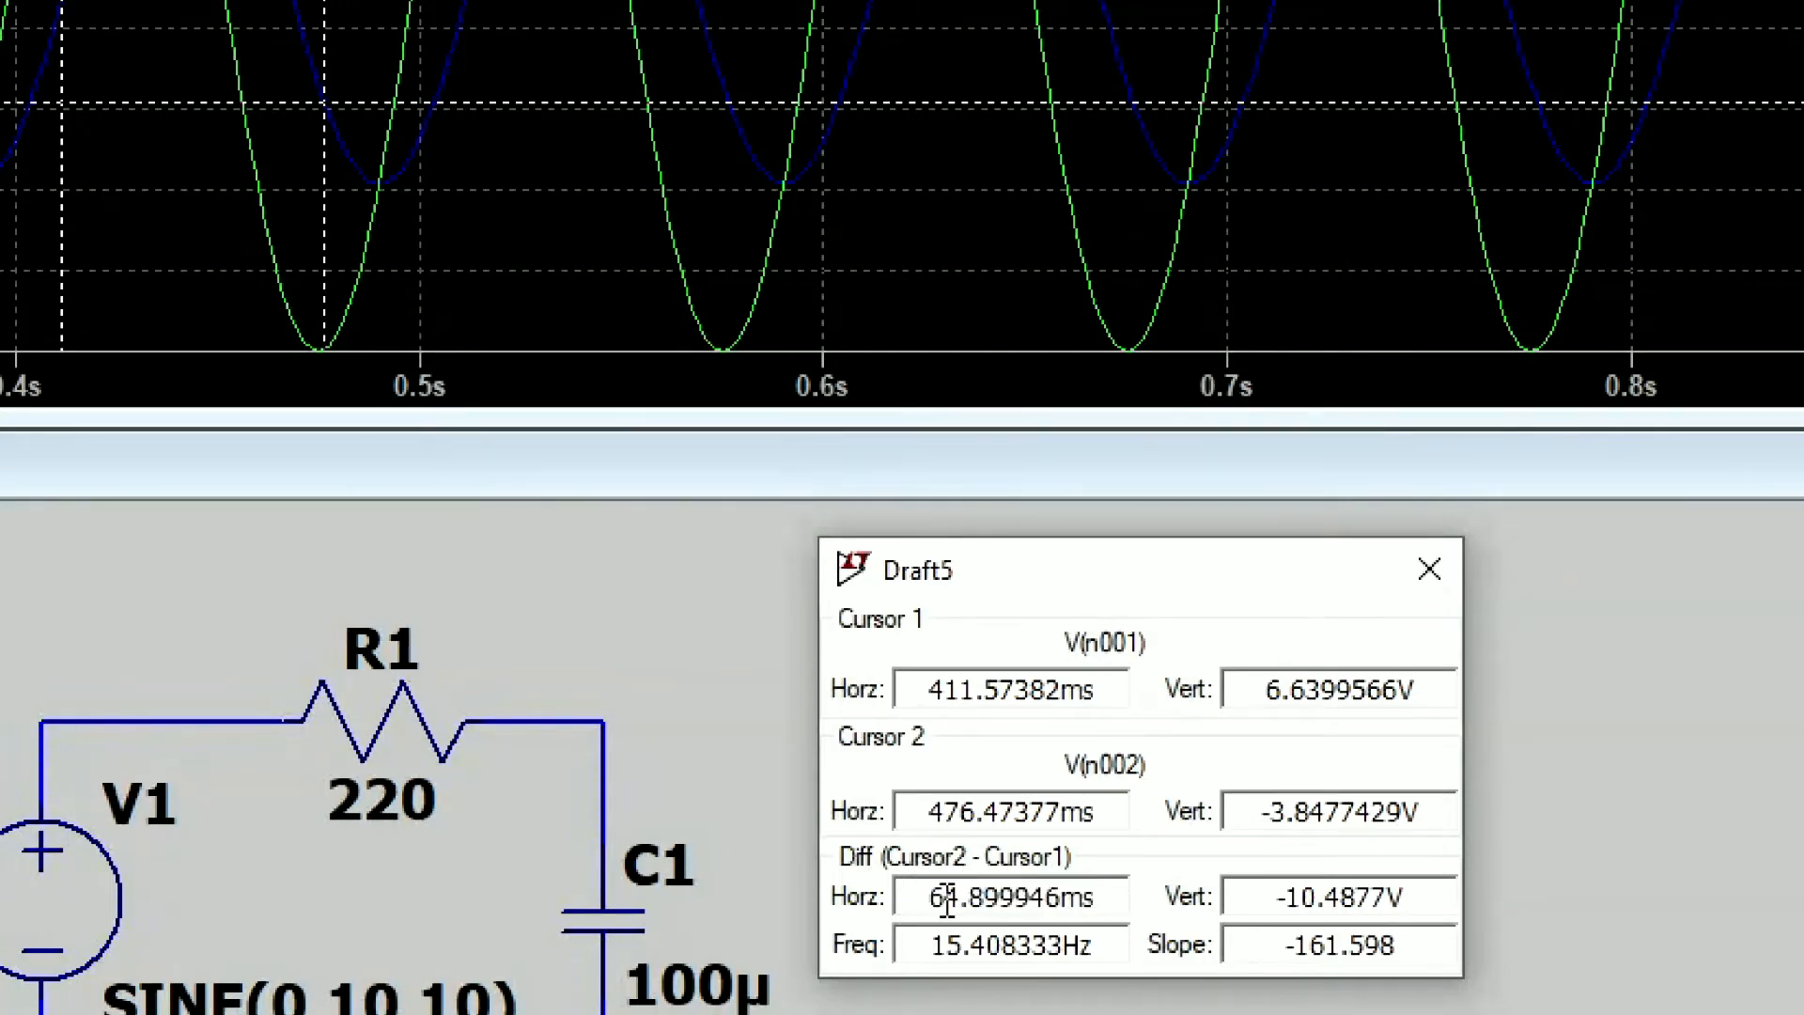
pyautogui.moveTo(931, 897); pyautogui.dragTo(1109, 896)
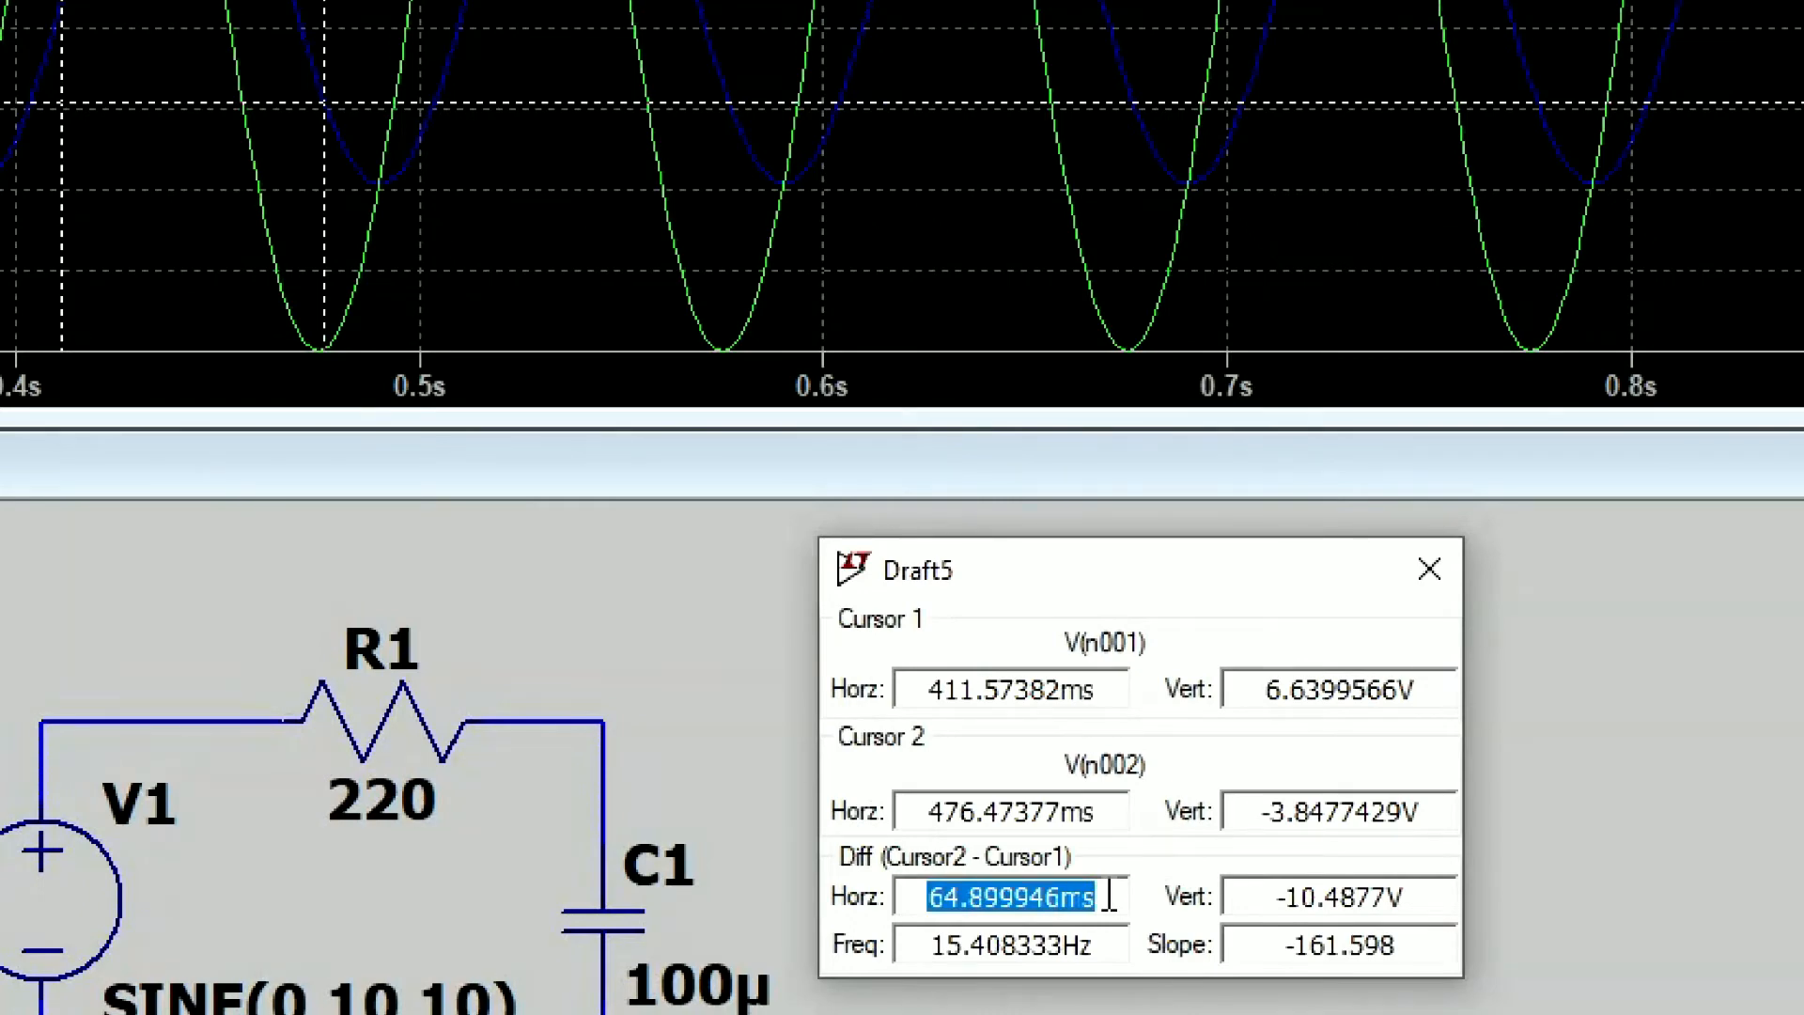
pyautogui.moveTo(1246, 896); pyautogui.dragTo(1430, 890)
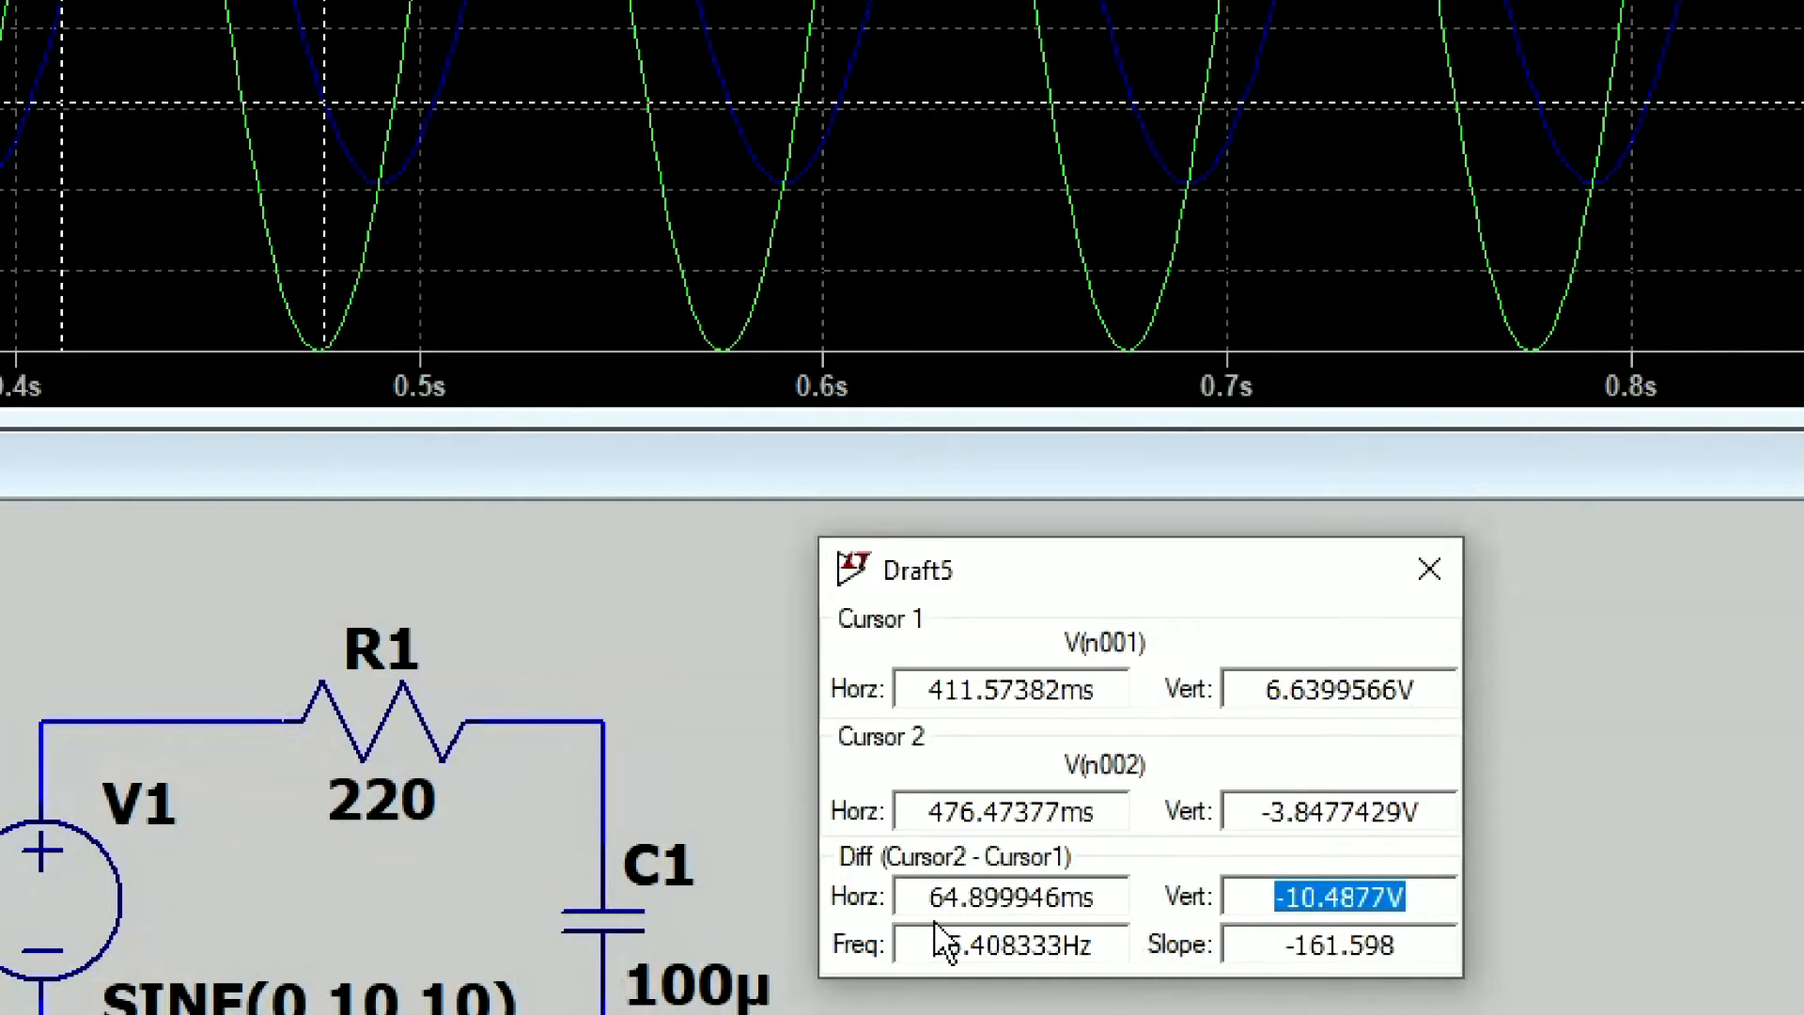
pyautogui.moveTo(935, 943); pyautogui.dragTo(1109, 959)
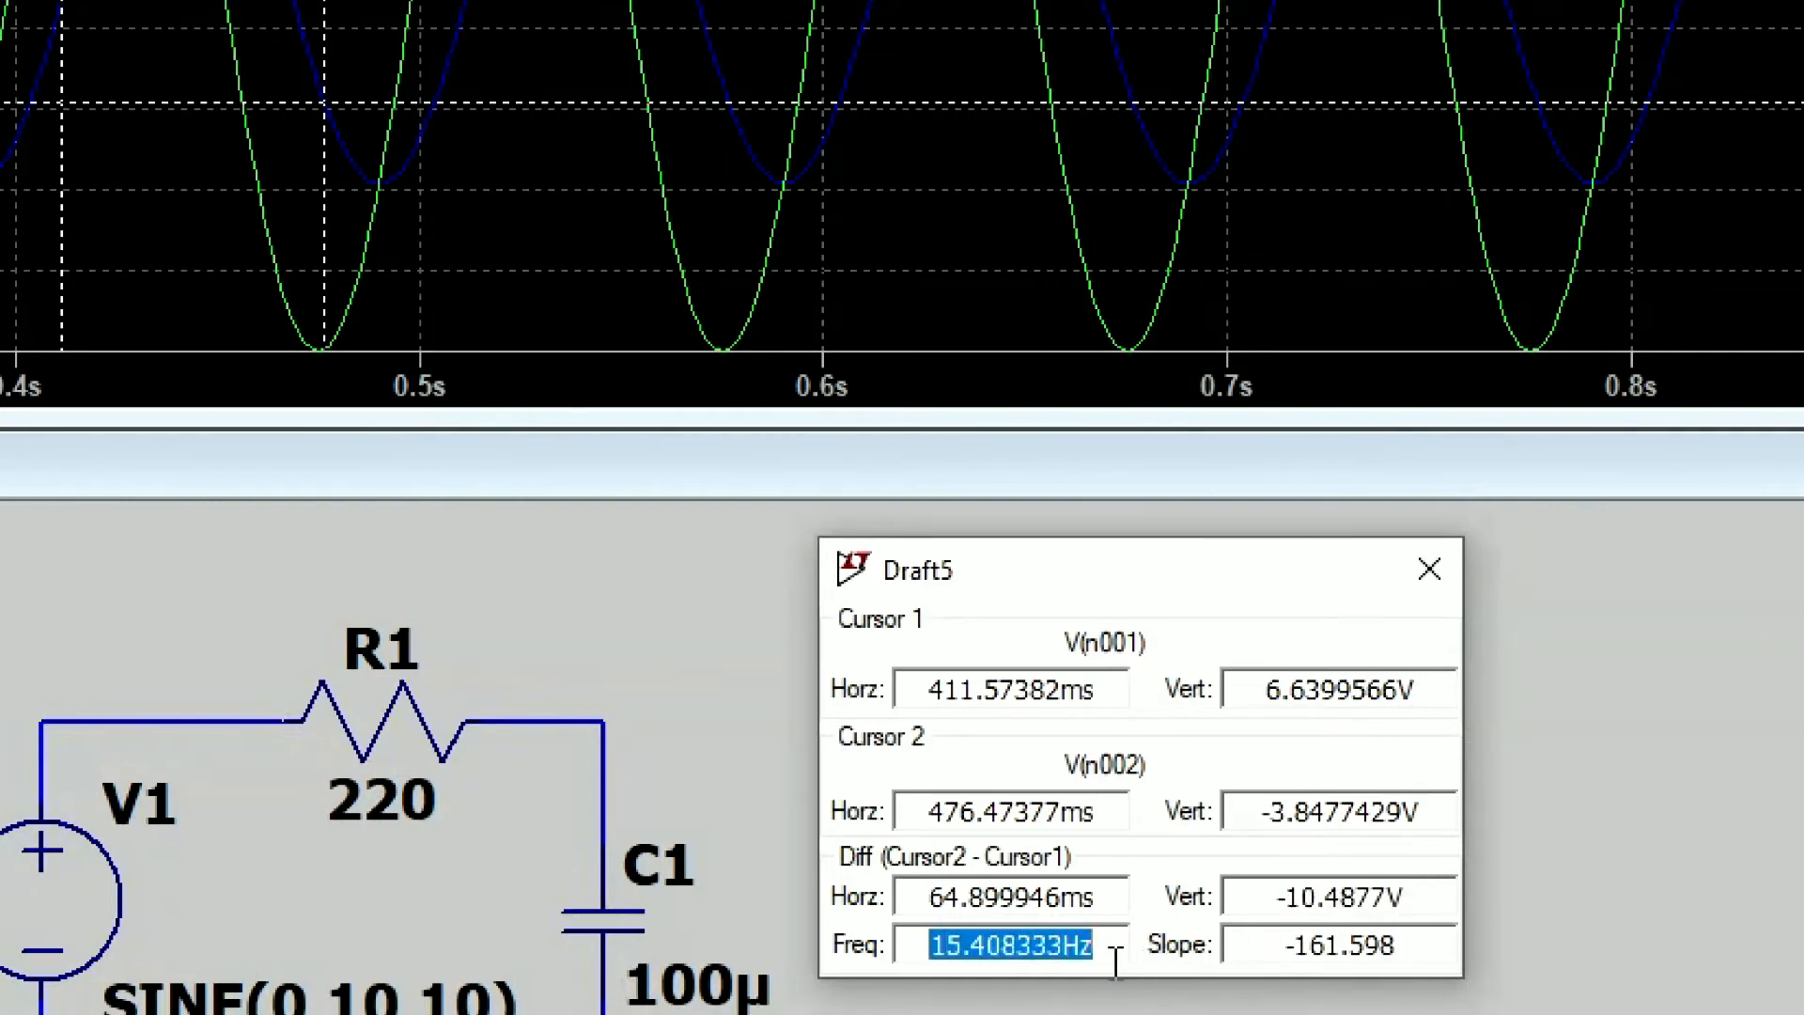
pyautogui.click(1260, 816)
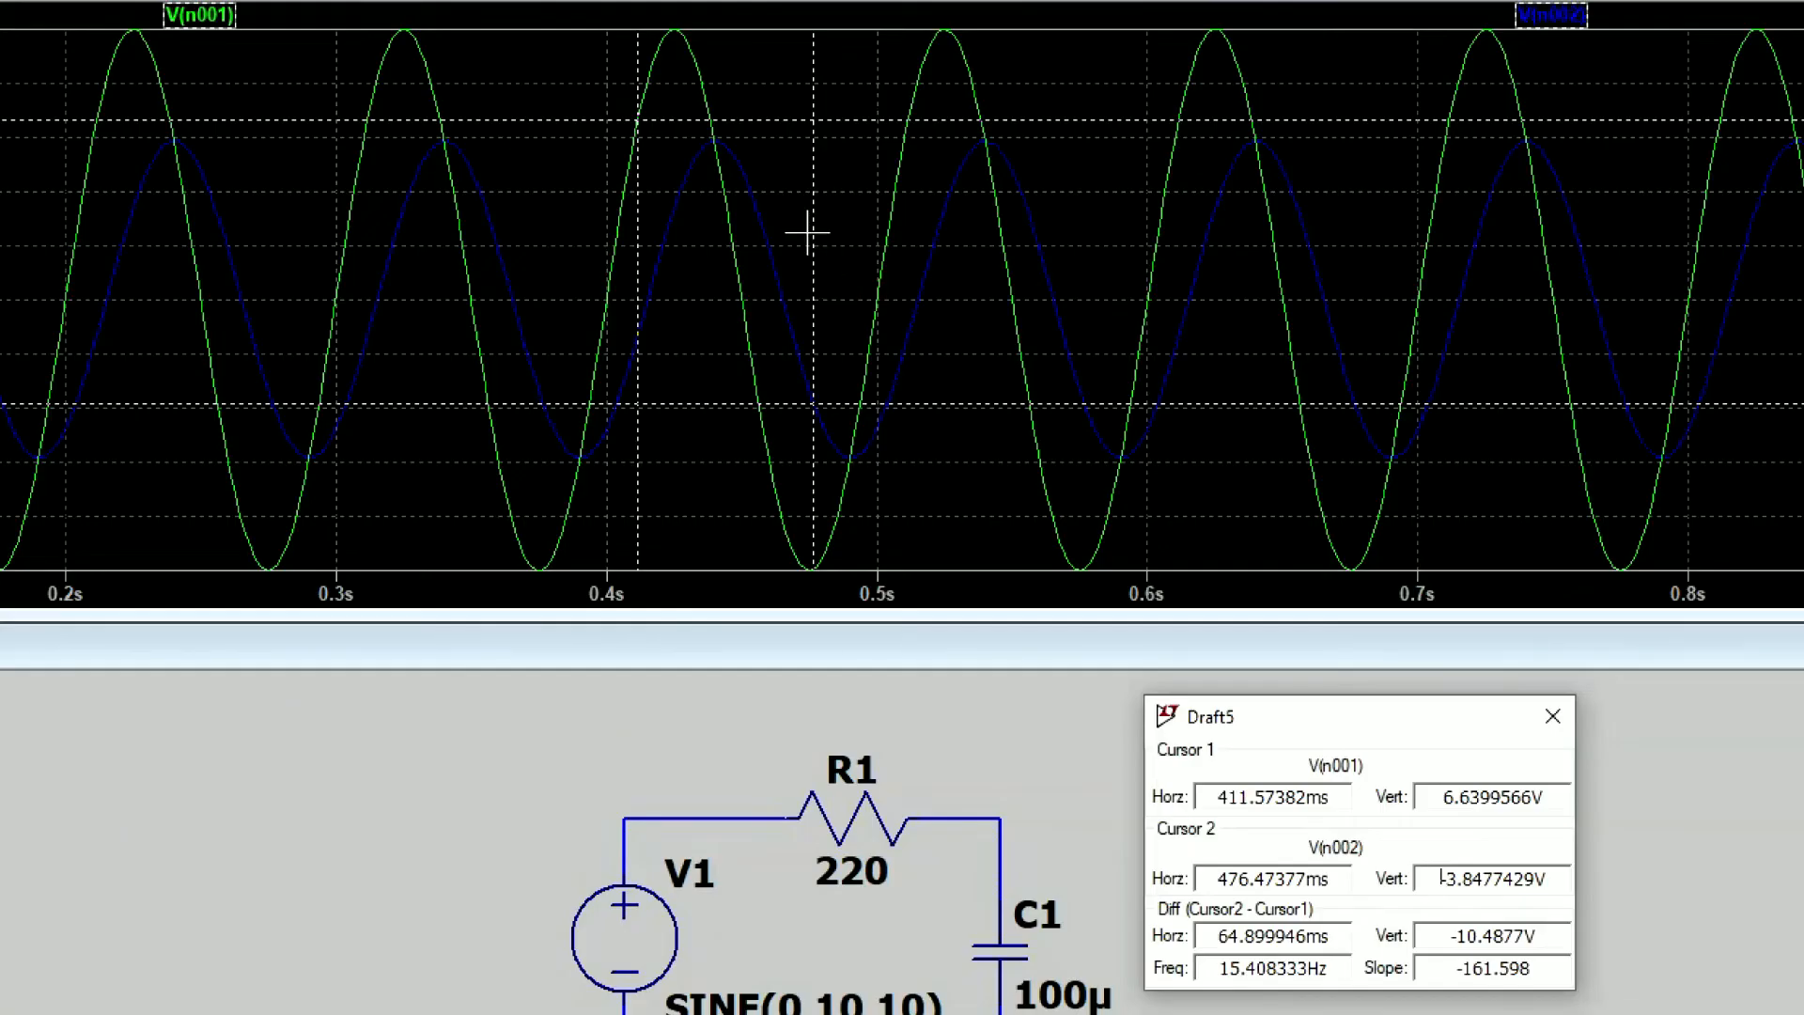
# - Attach both cursors to V(n001) and span its first period, with cursor 2 at 0 s and cursor 1 at about 100 ms
pyautogui.click(814, 231)
pyautogui.moveTo(813, 234); pyautogui.dragTo(826, 237)
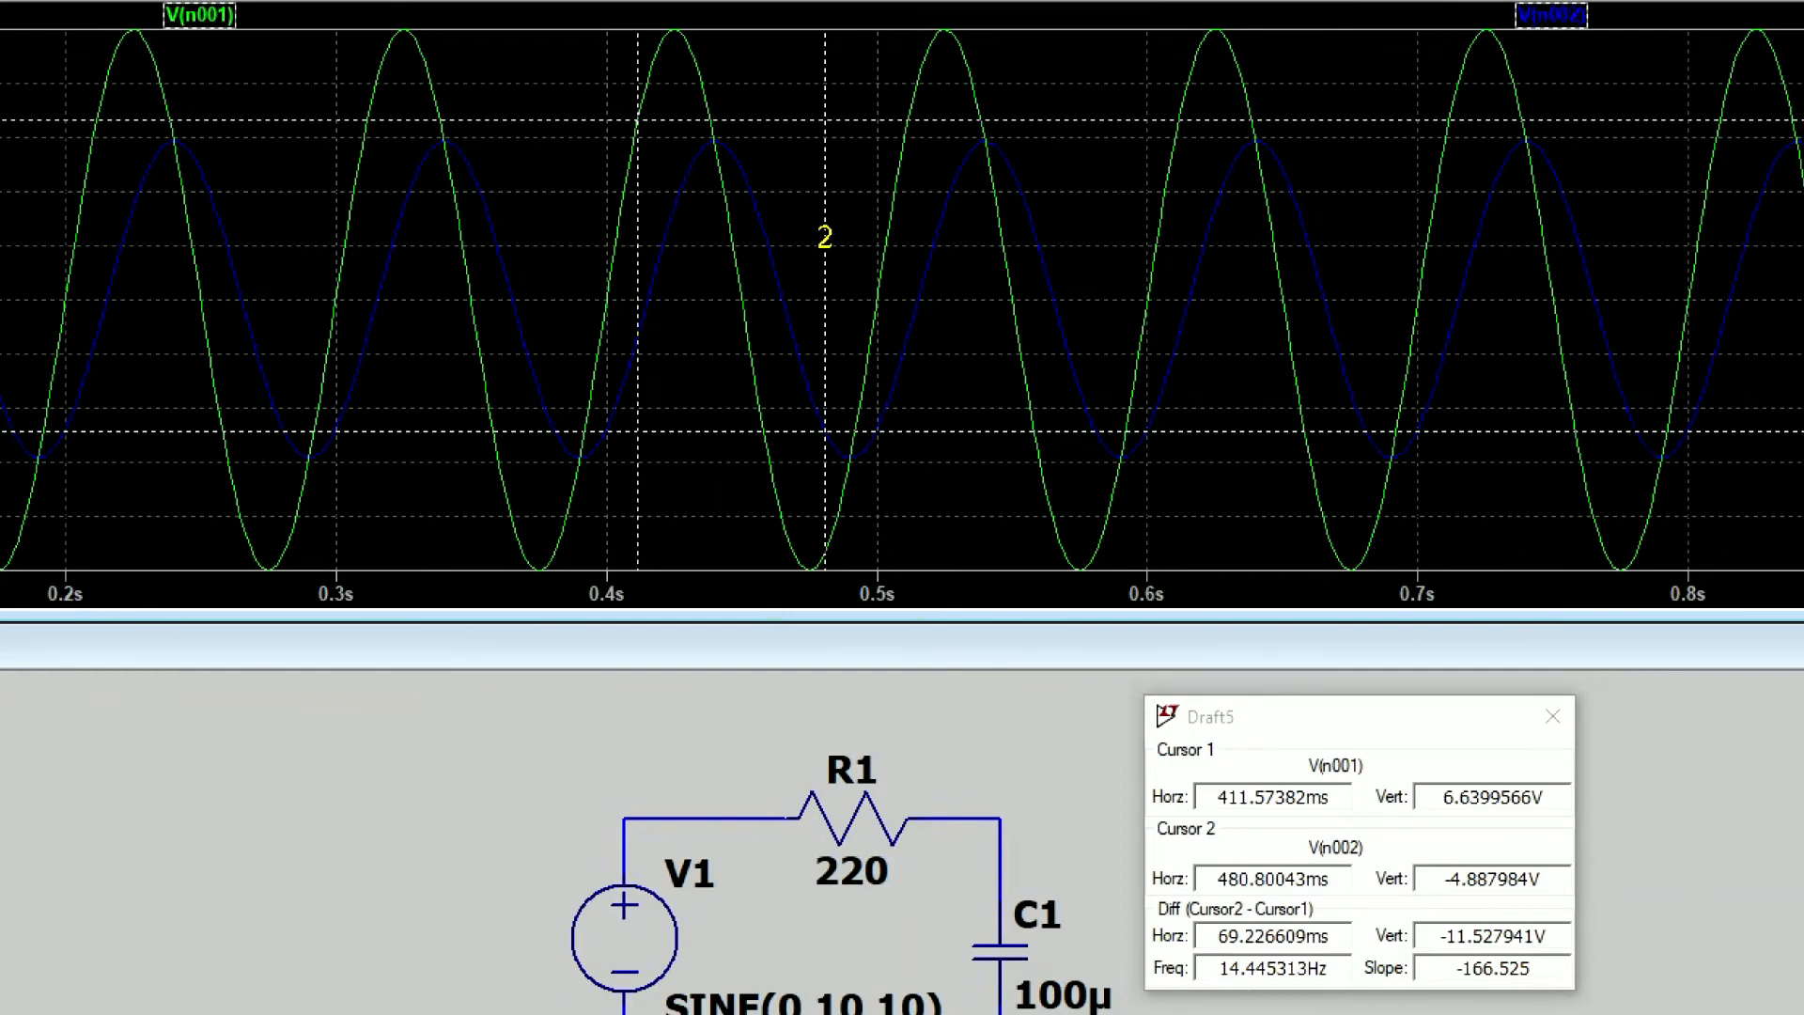
pyautogui.click(222, 14)
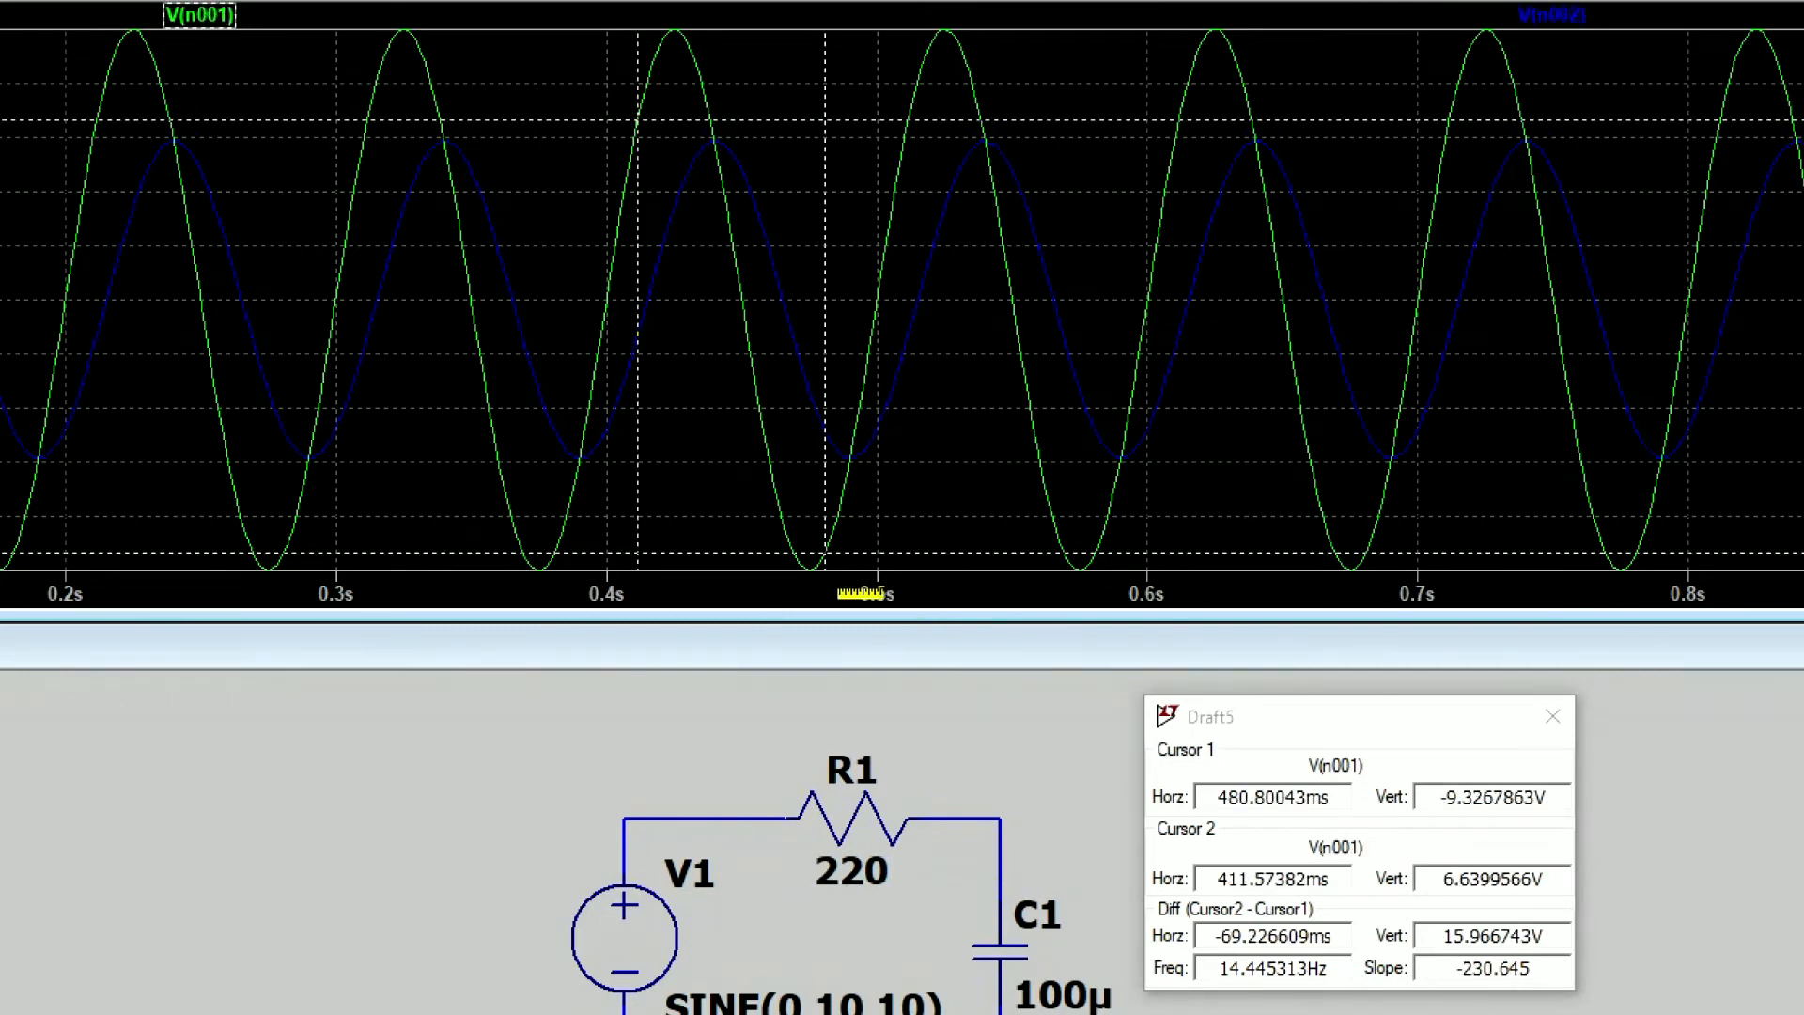
pyautogui.moveTo(638, 245); pyautogui.dragTo(19, 320)
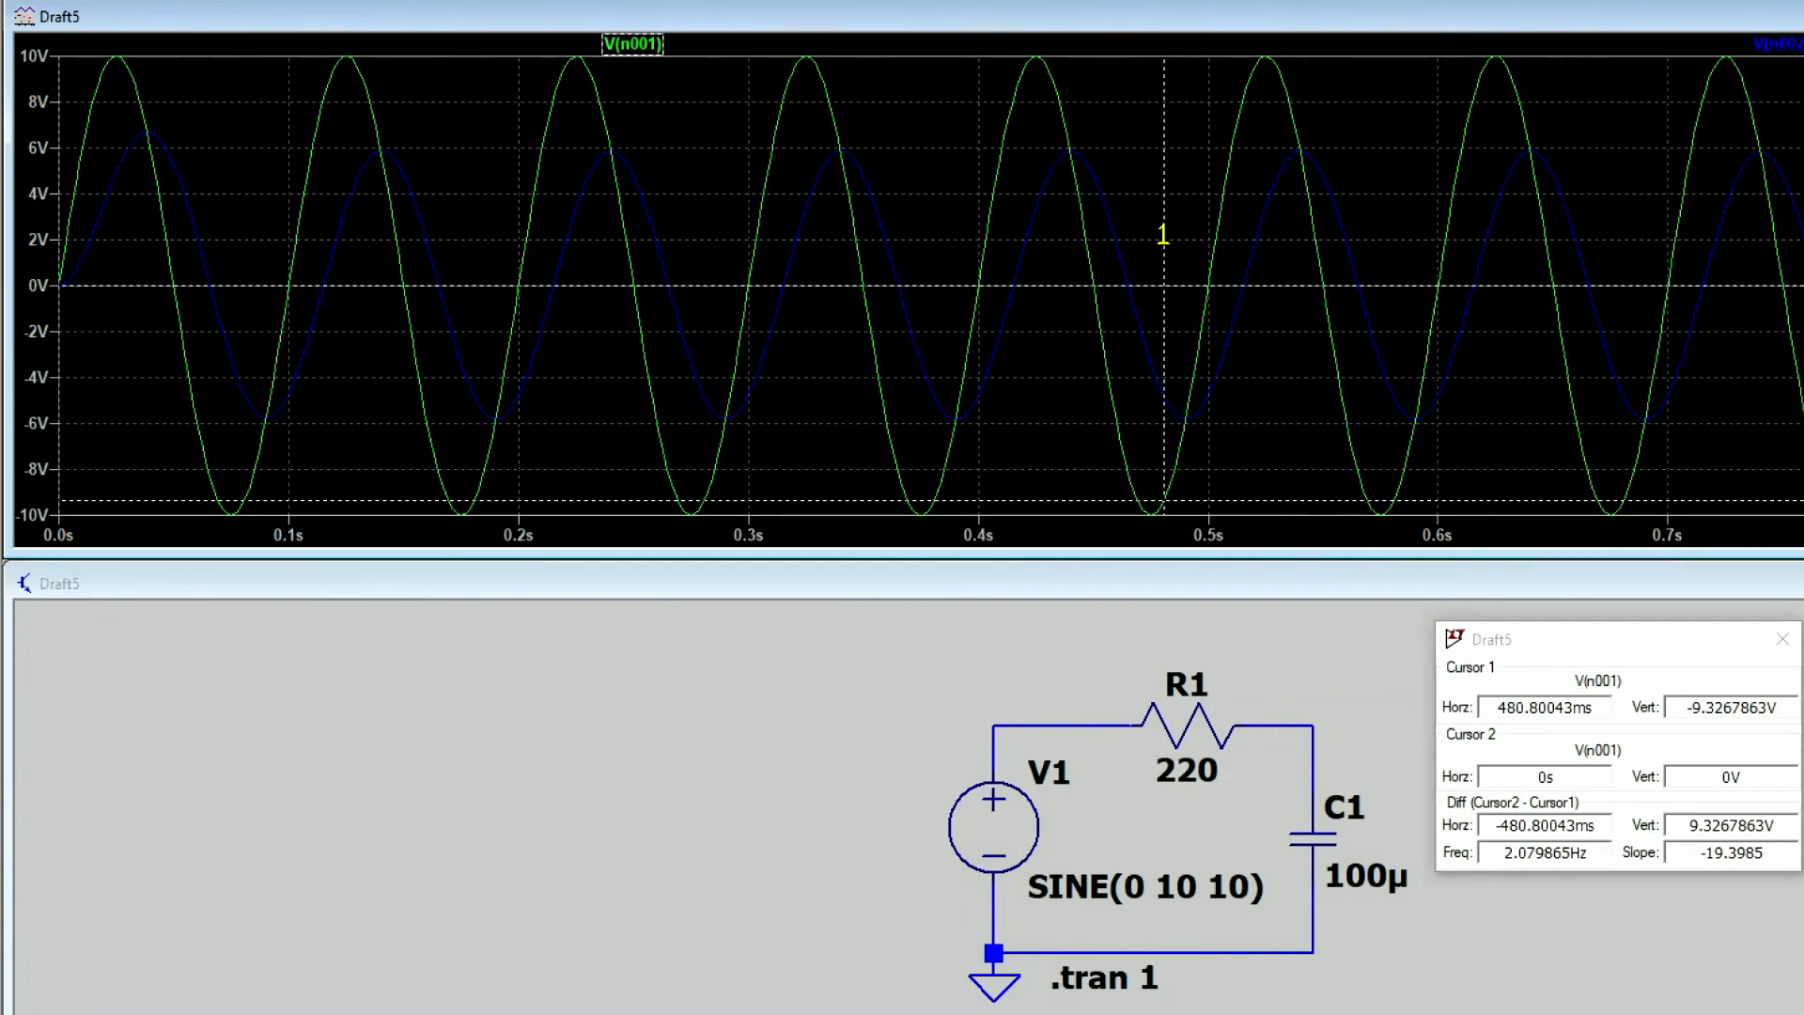
pyautogui.moveTo(1164, 234); pyautogui.dragTo(287, 328)
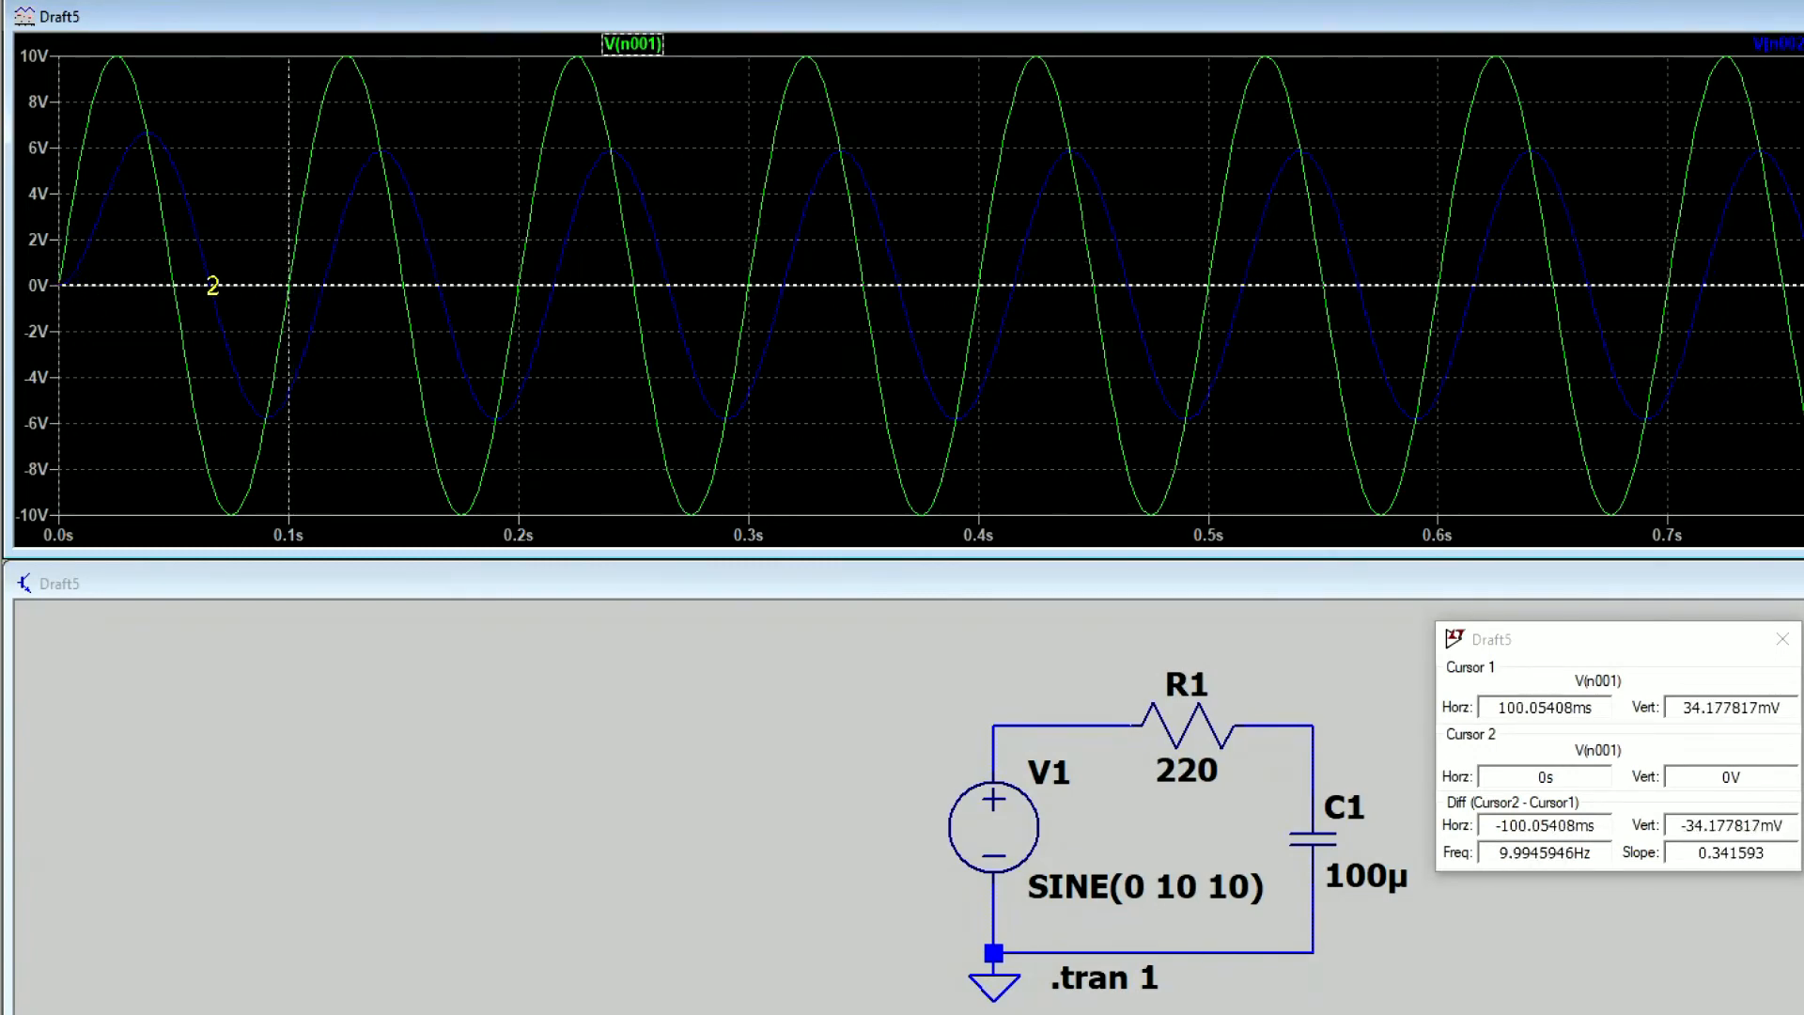
pyautogui.moveTo(61, 232); pyautogui.dragTo(1, 216)
pyautogui.moveTo(289, 232)
pyautogui.mouseDown()
pyautogui.moveTo(253, 234)
pyautogui.moveTo(288, 235)
pyautogui.mouseUp()
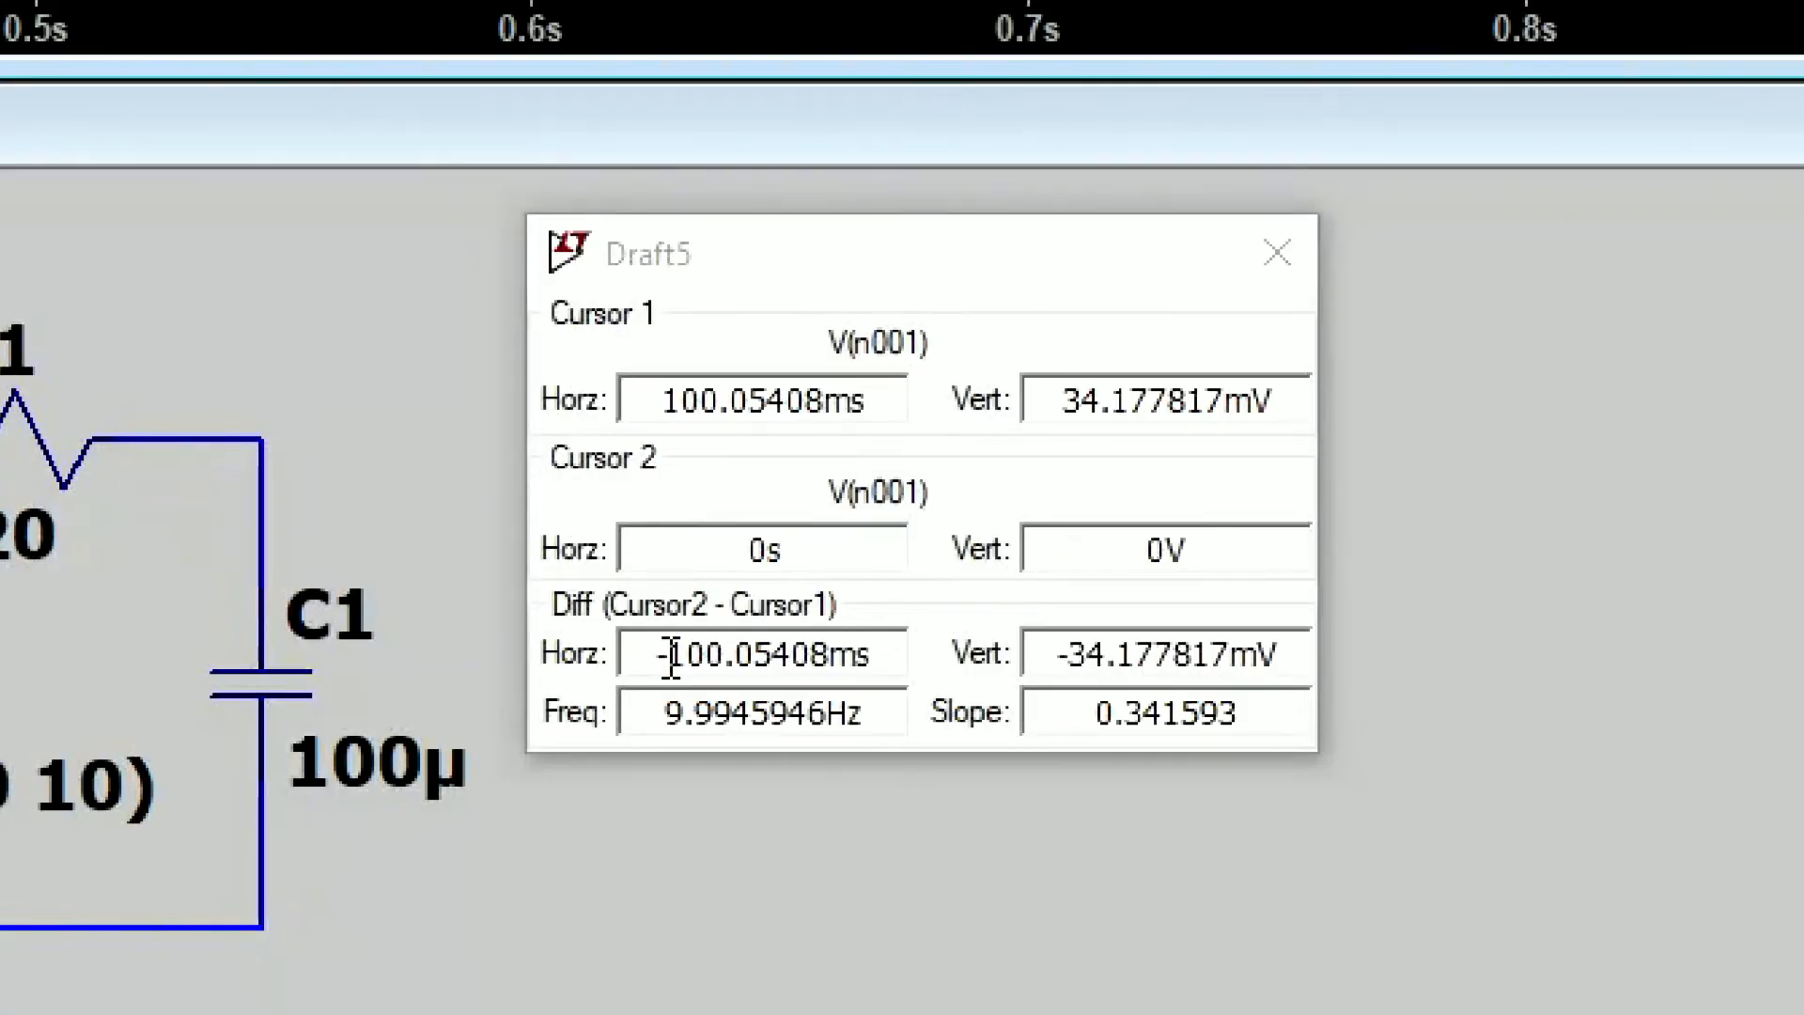
# - Read the time, voltage and frequency differences across the V(n001) period and close the cursor readout
pyautogui.moveTo(671, 655); pyautogui.dragTo(934, 650)
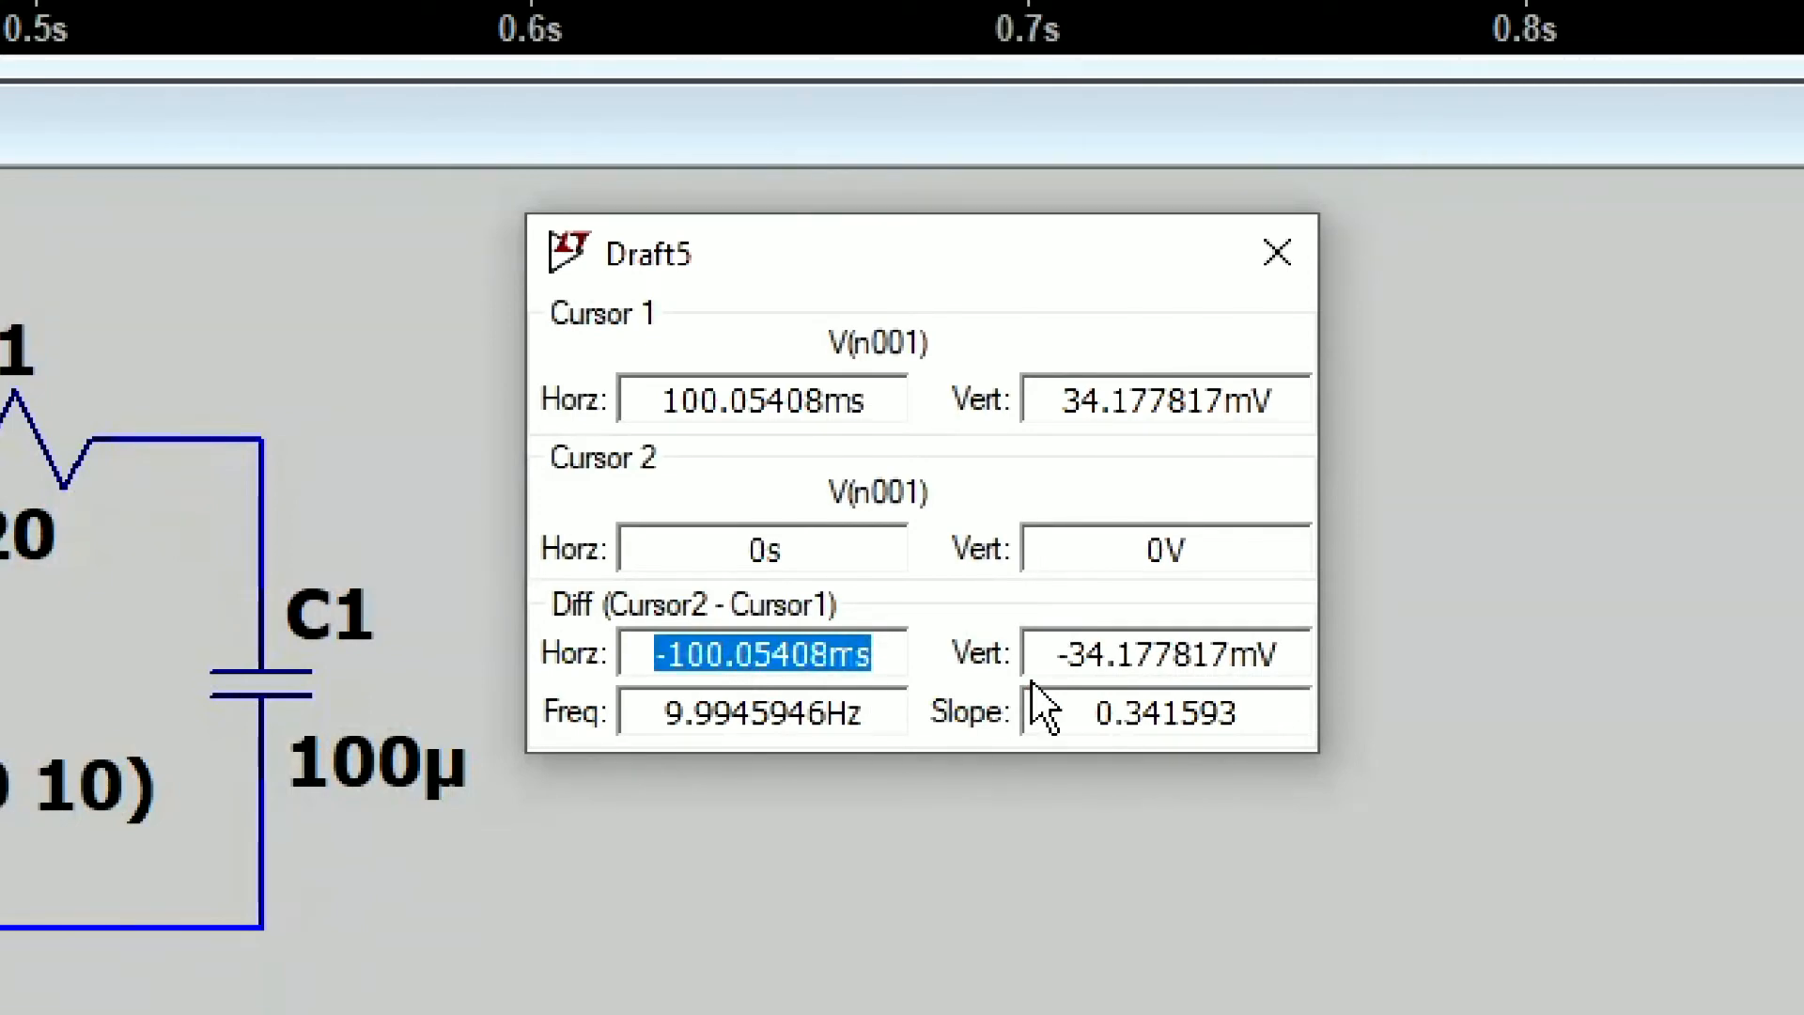
pyautogui.moveTo(1042, 669); pyautogui.dragTo(1315, 647)
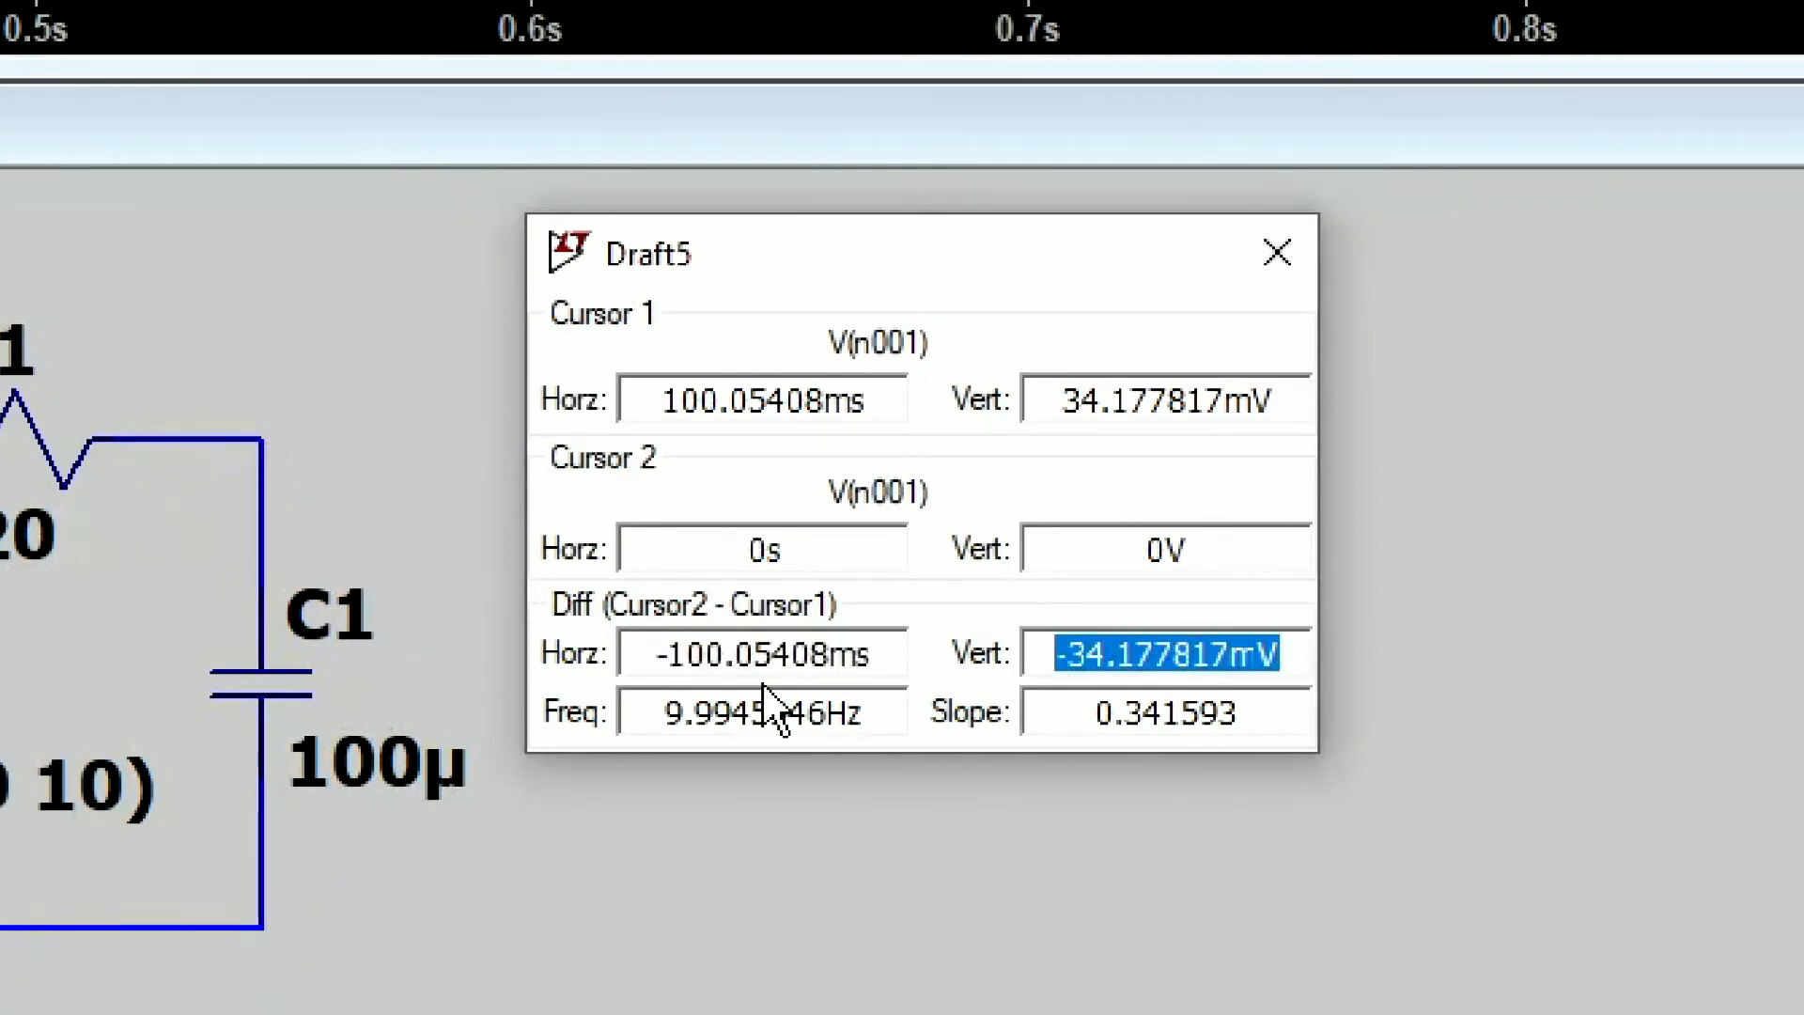
pyautogui.moveTo(824, 731); pyautogui.dragTo(894, 729)
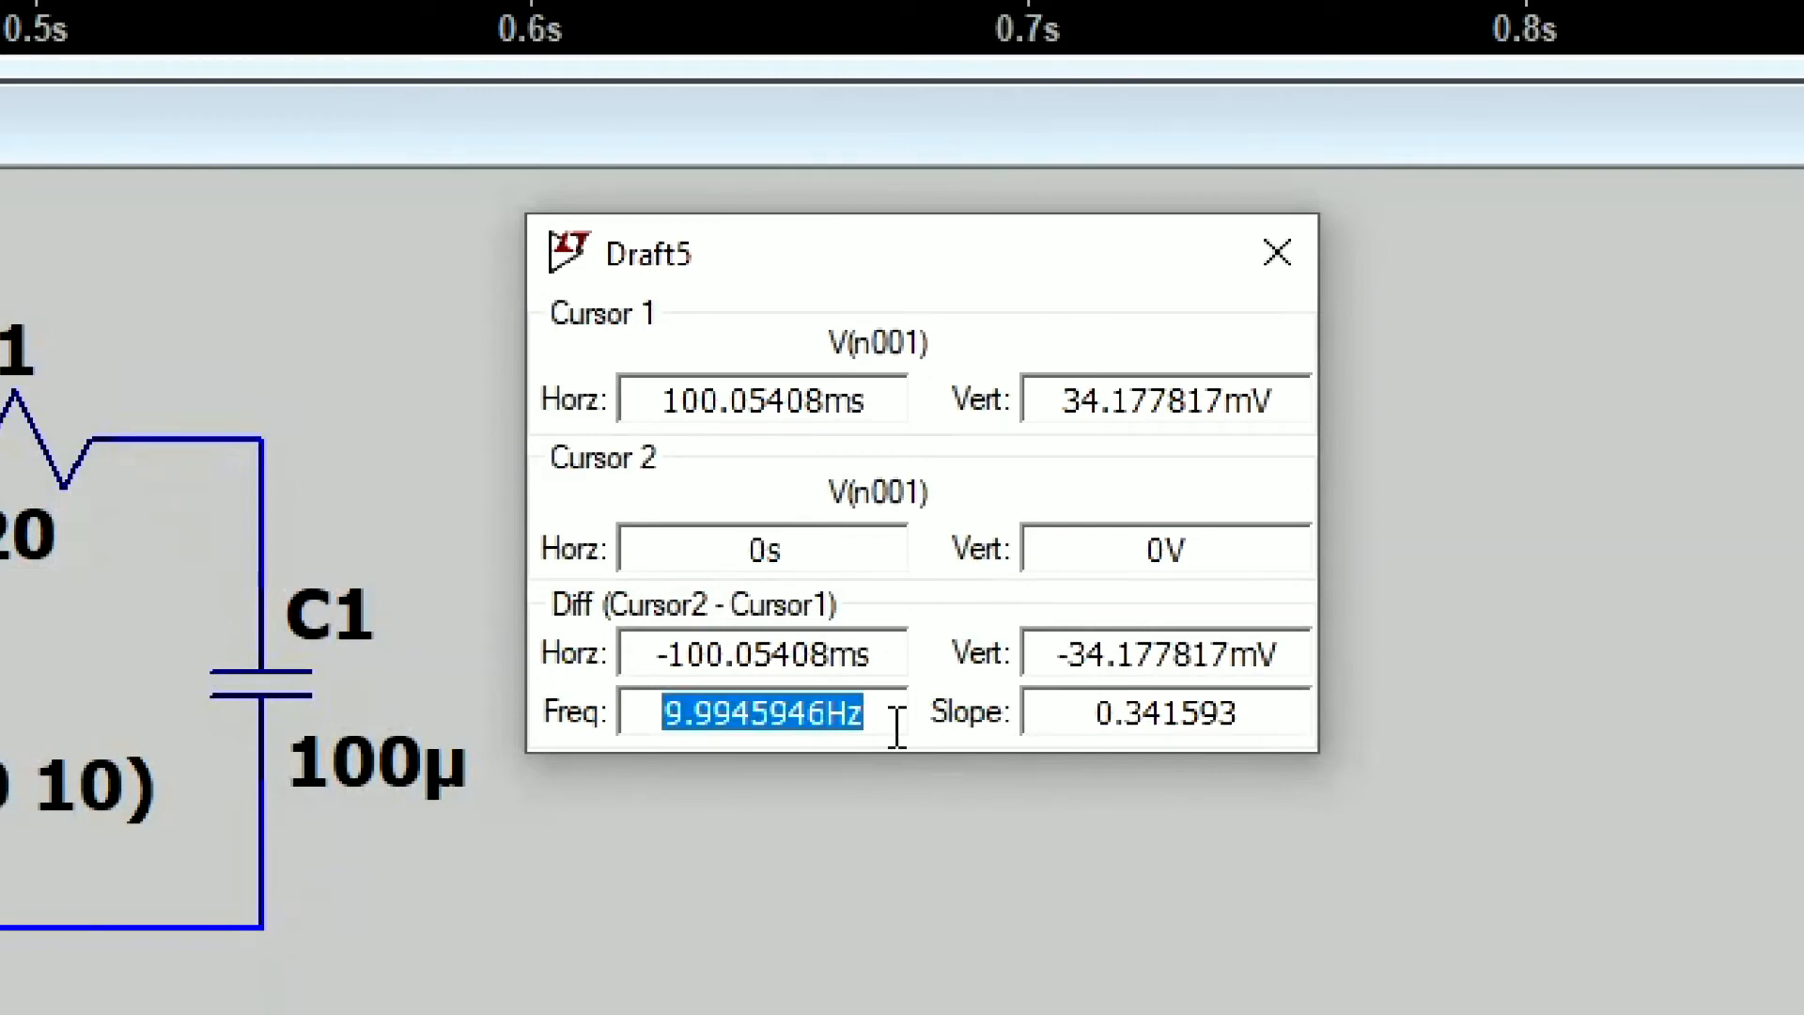
pyautogui.moveTo(656, 652); pyautogui.dragTo(886, 674)
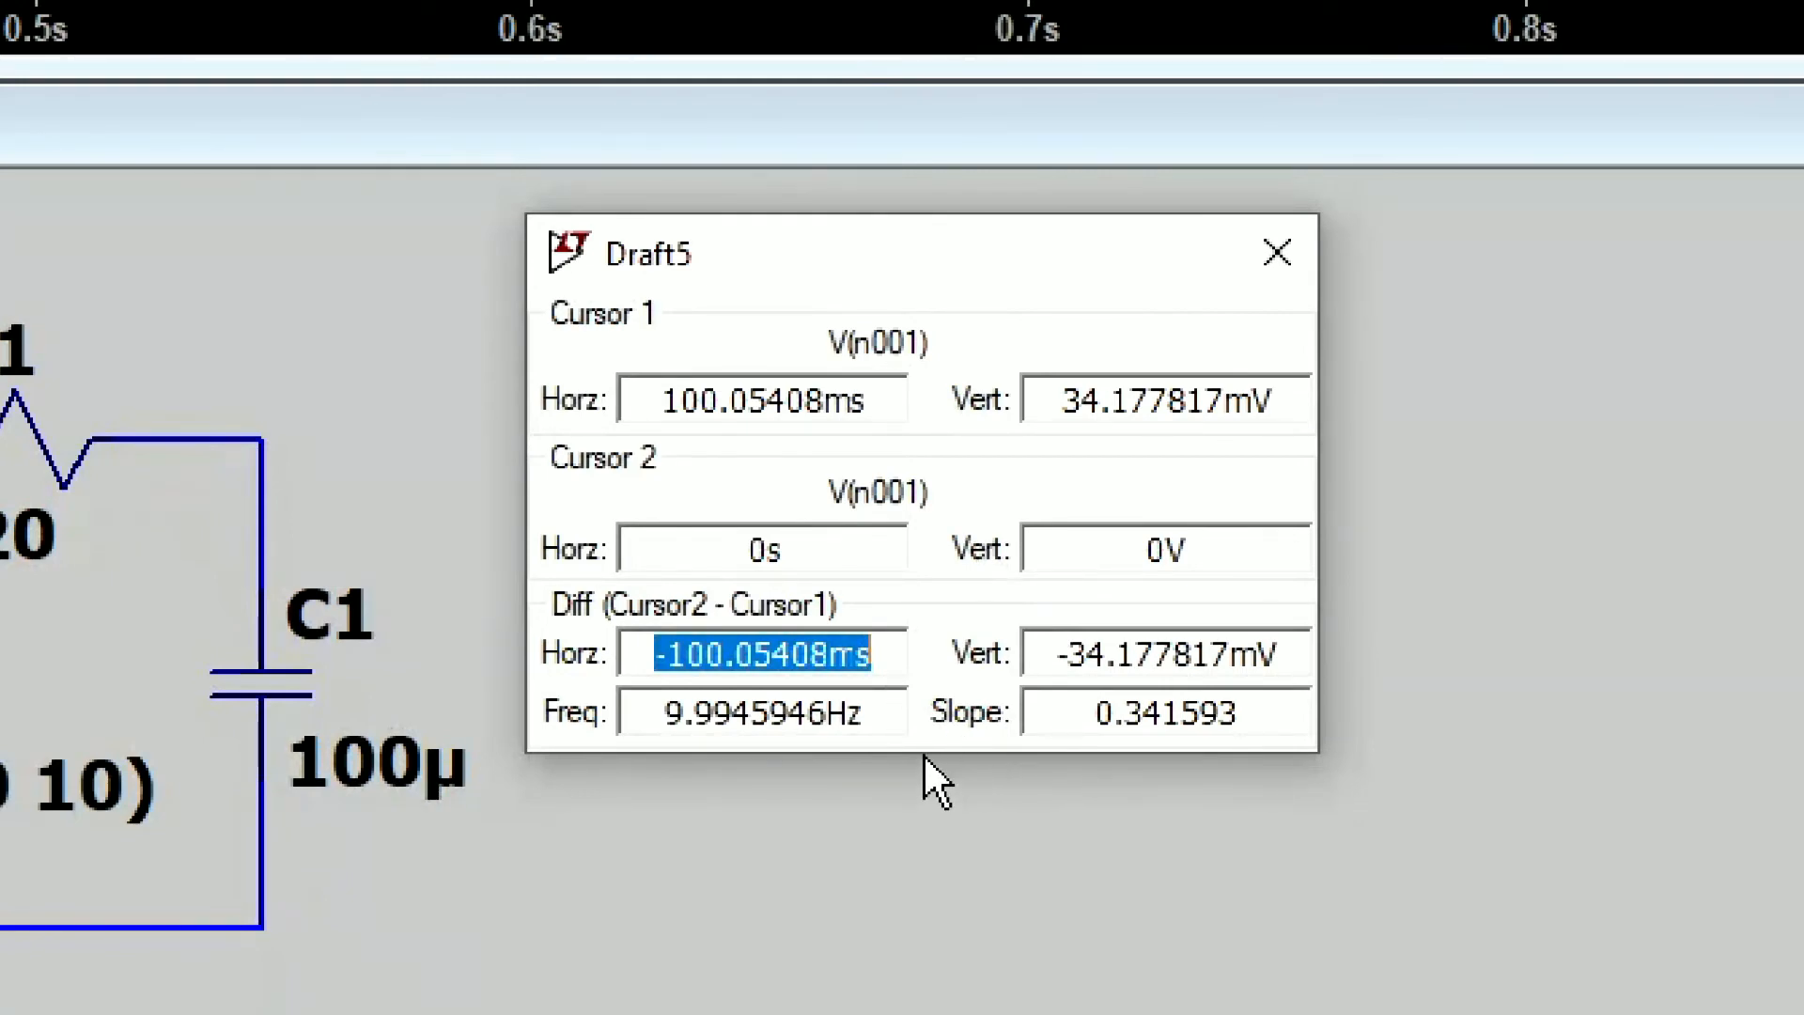
pyautogui.moveTo(898, 716); pyautogui.dragTo(602, 703)
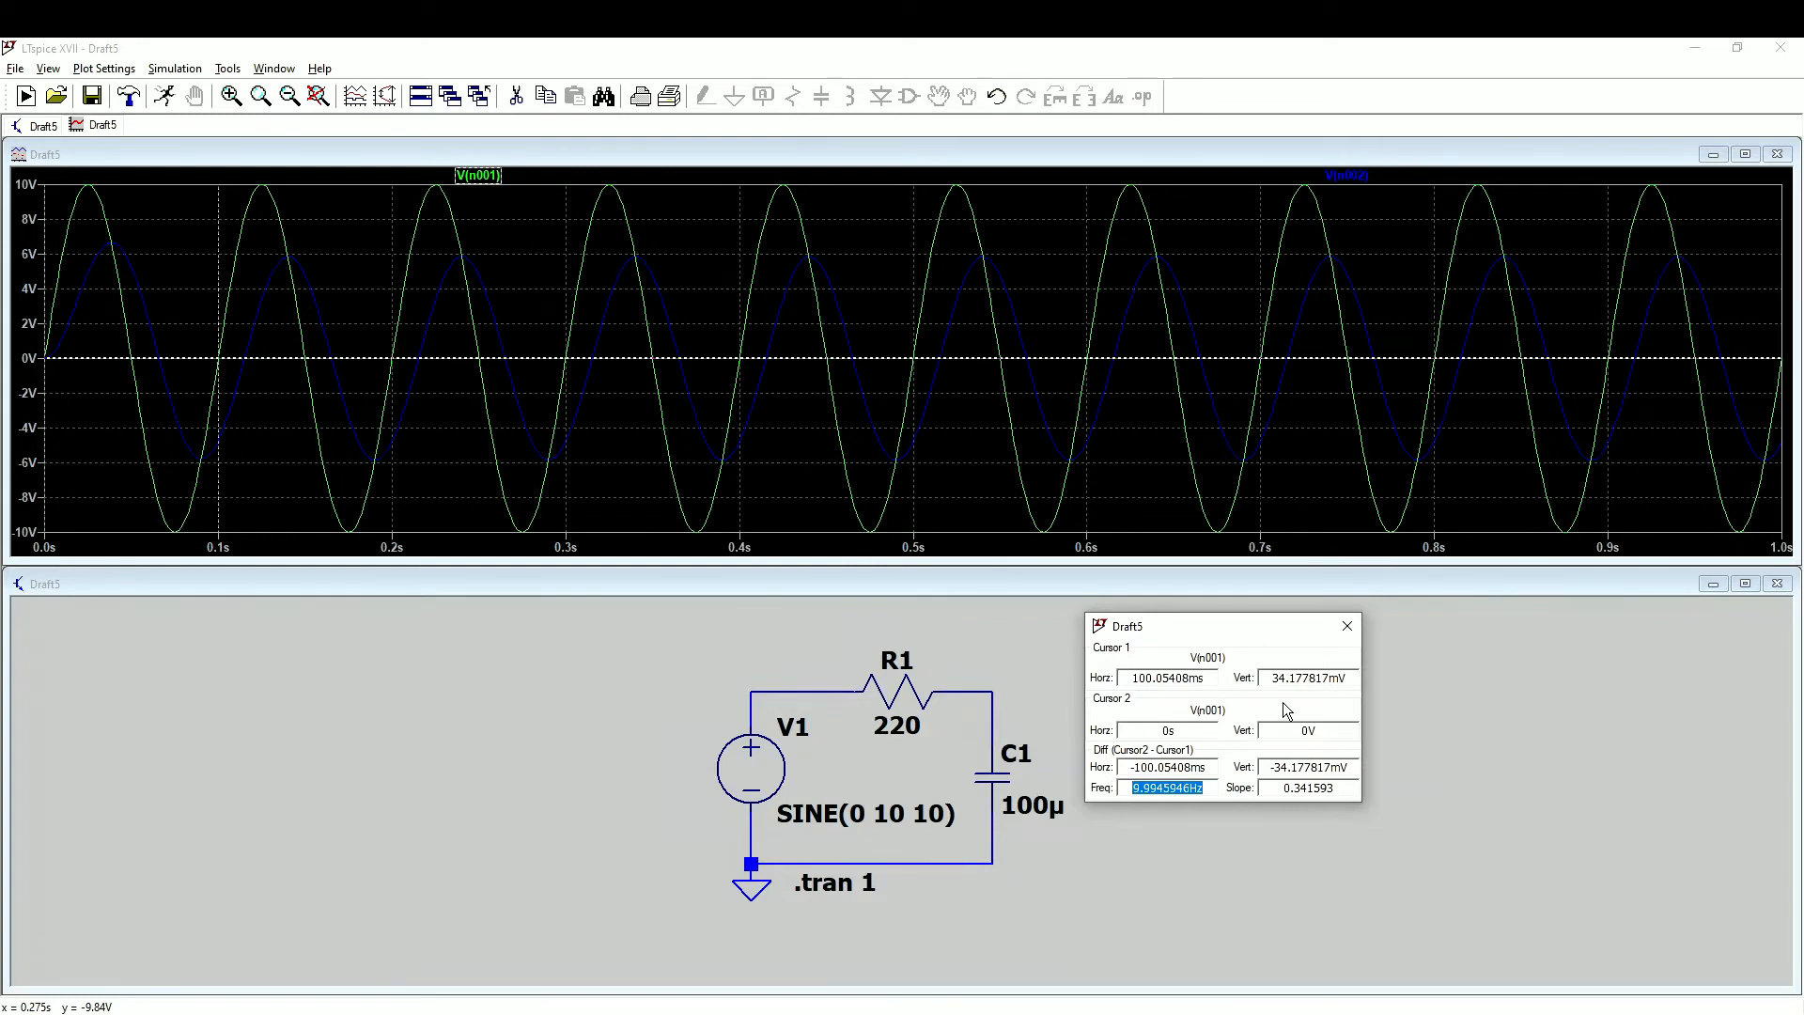
pyautogui.click(1350, 624)
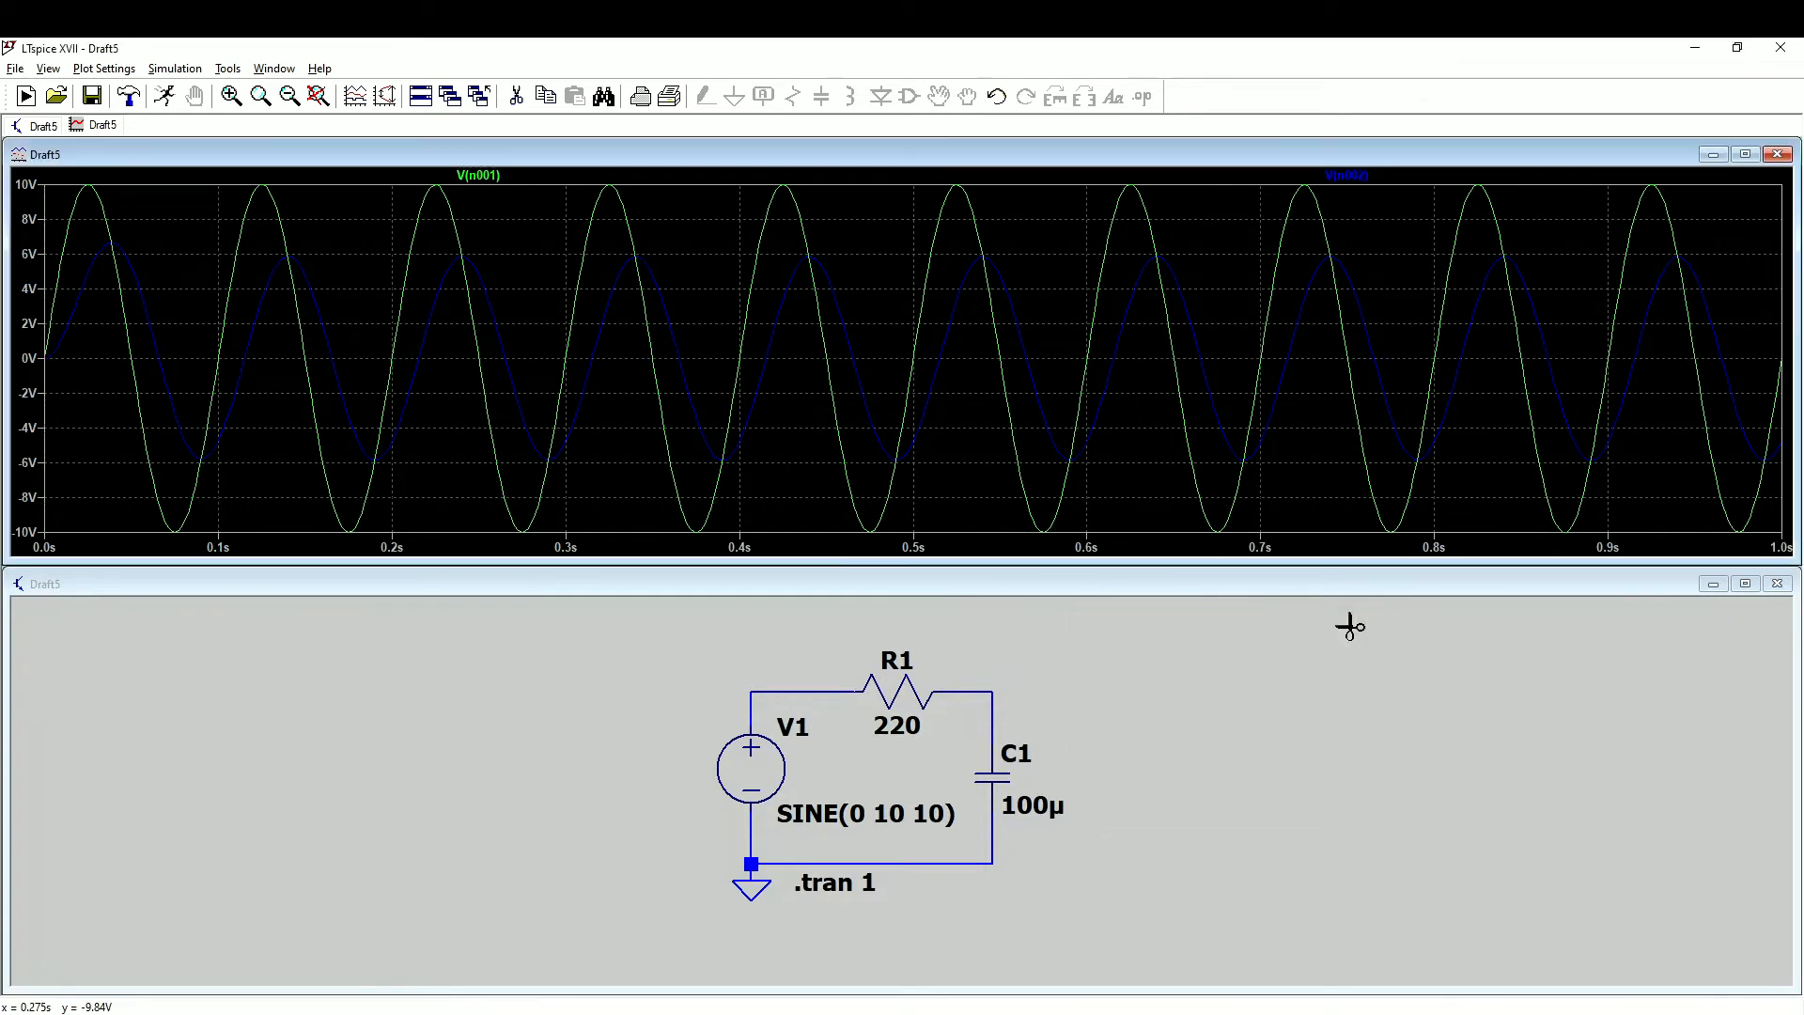
# - Change source V1 from a sine to a DC value of 100 and rerun the simulation
pyautogui.rightClick(760, 767)
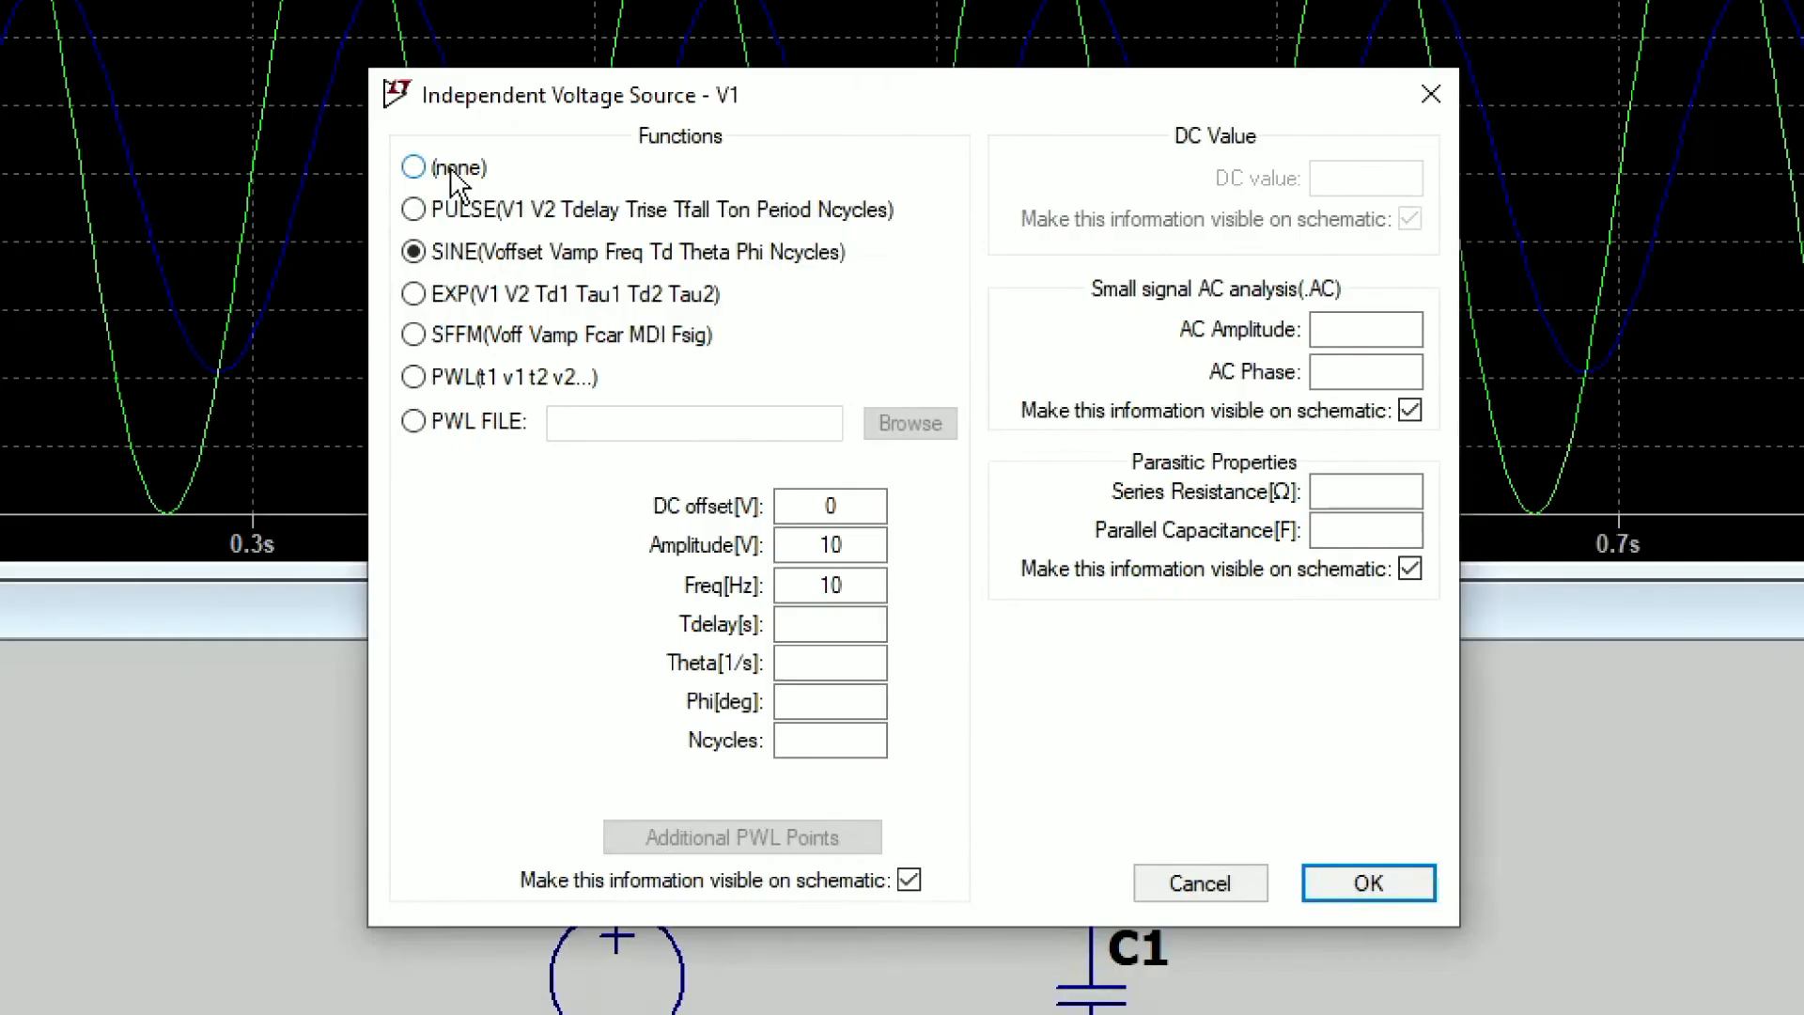
pyautogui.click(666, 356)
pyautogui.click(1131, 362)
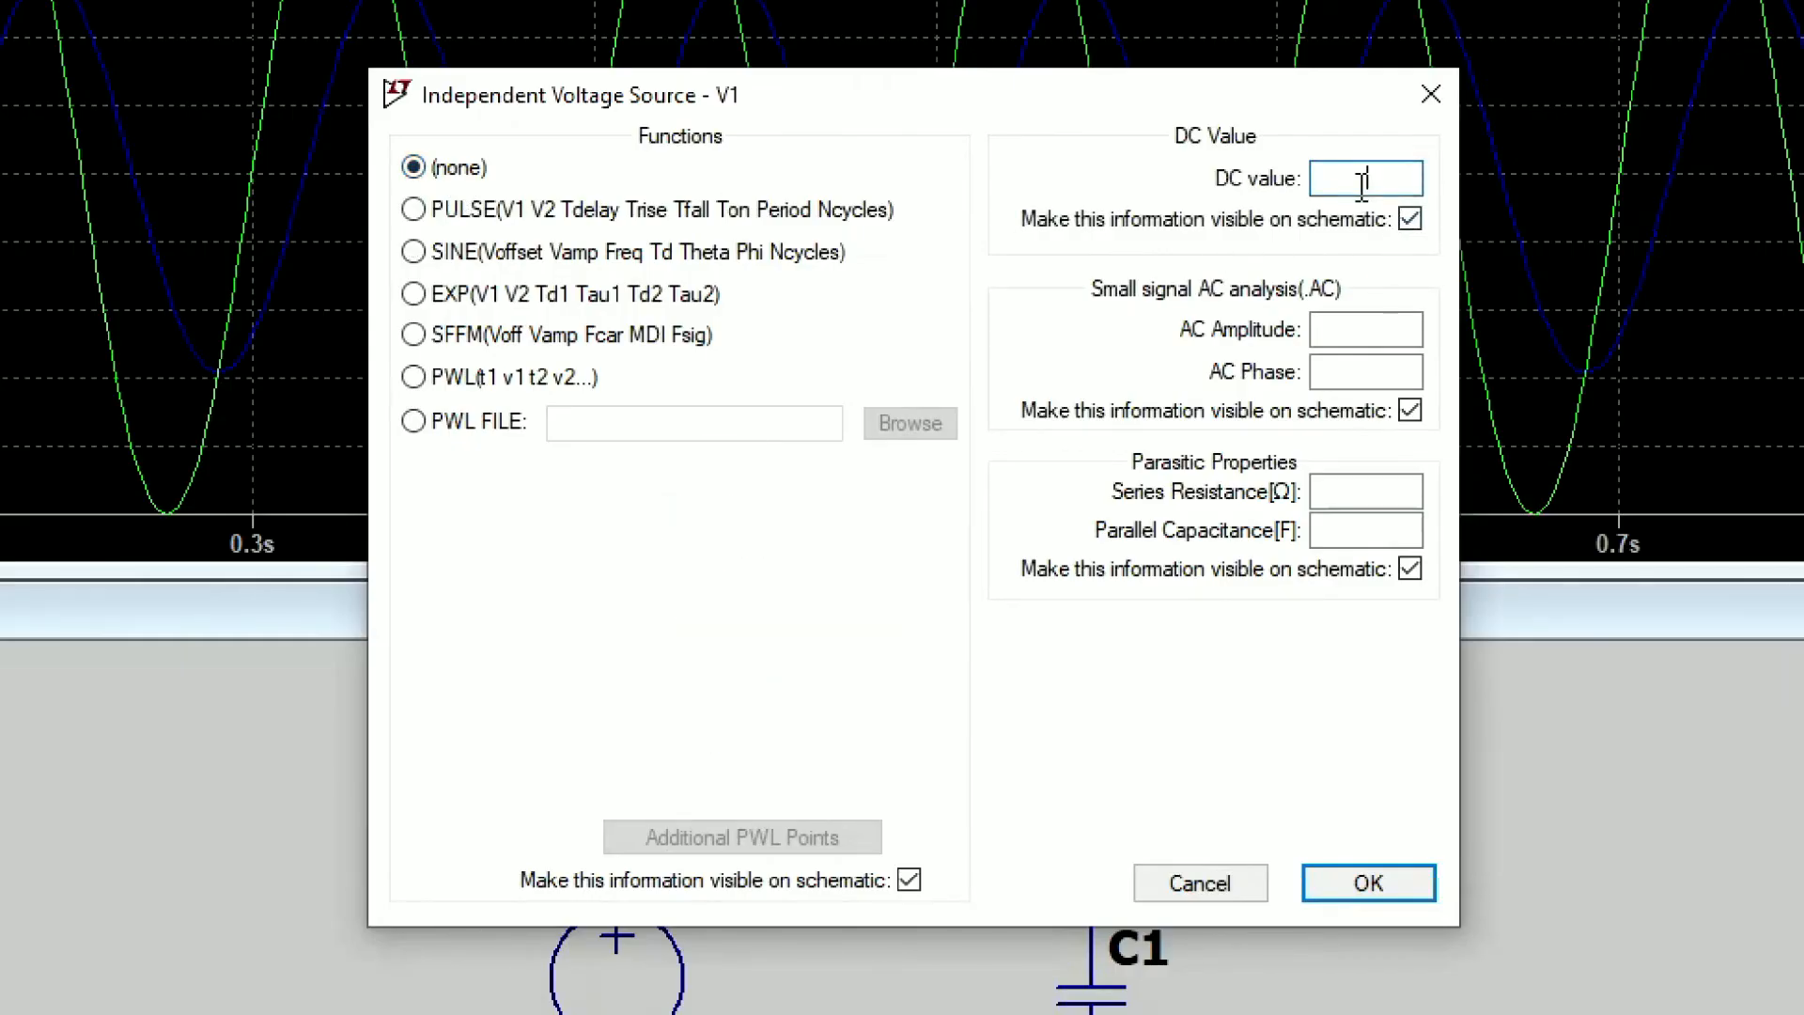
pyautogui.write('100')
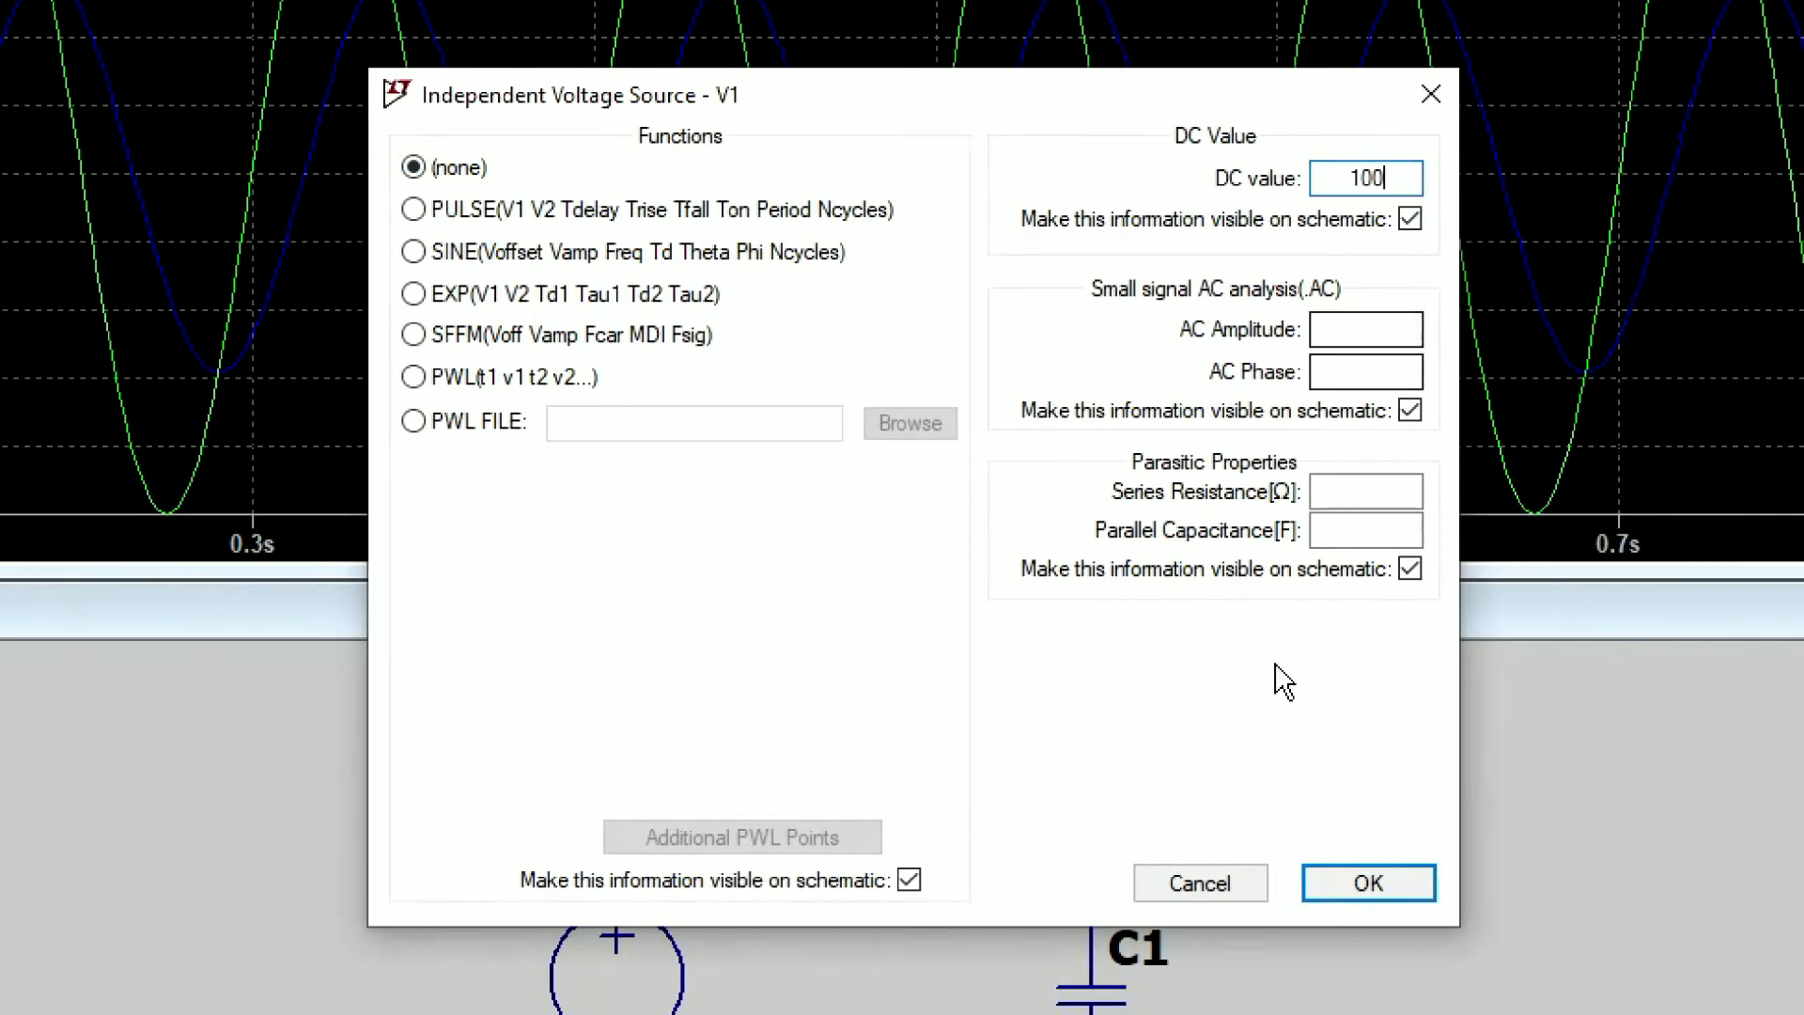
pyautogui.click(1353, 891)
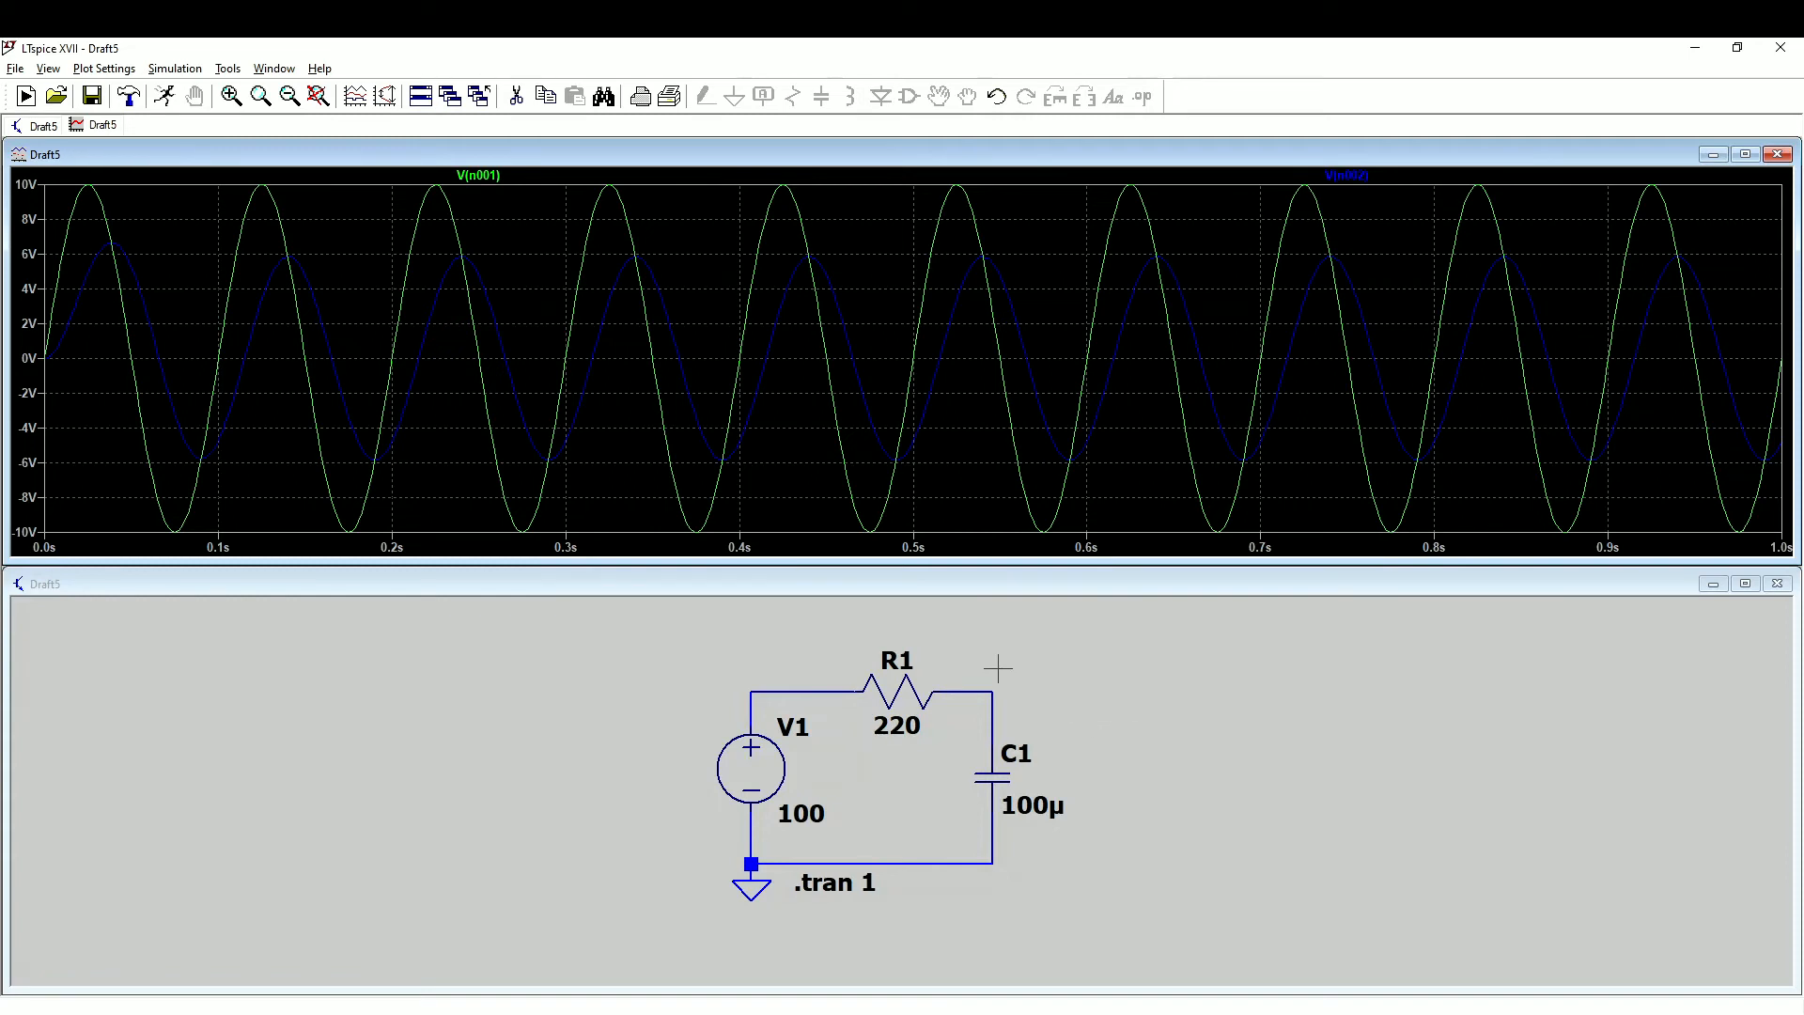
pyautogui.click(163, 98)
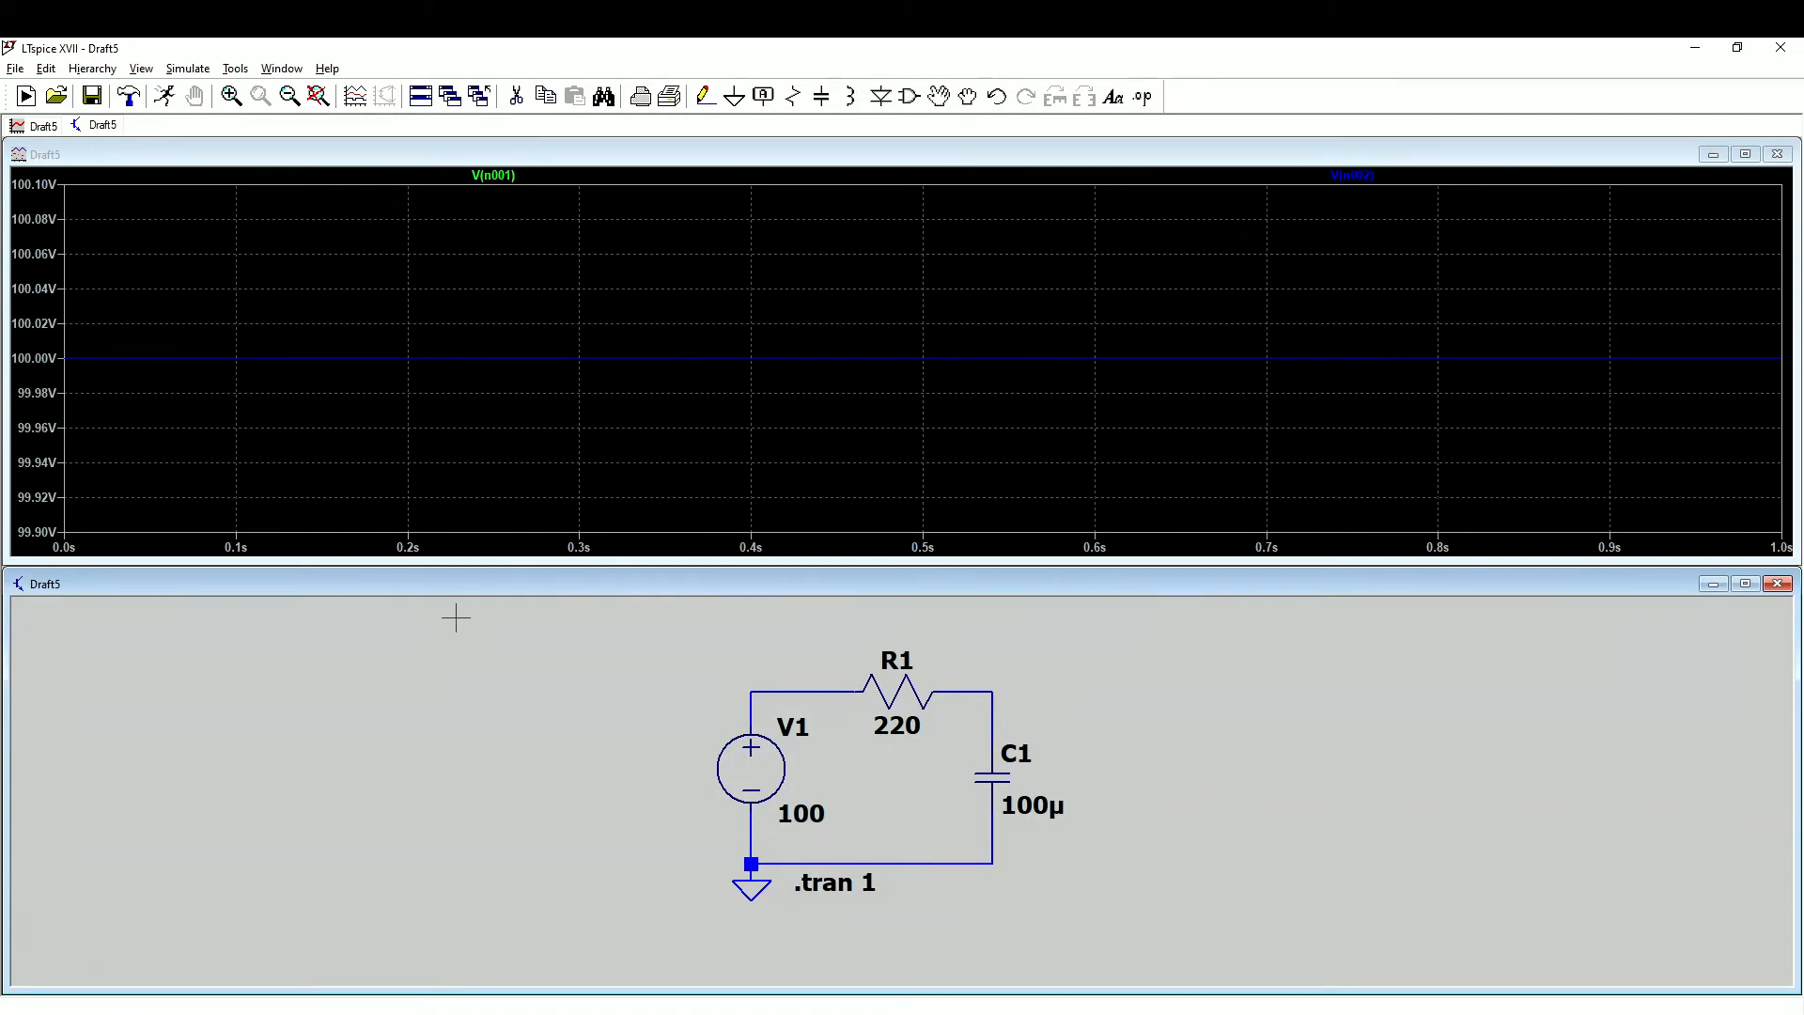
# - Check the V(n001) and V(n002) traces in turn with a cursor, closing the readout after each
pyautogui.click(513, 177)
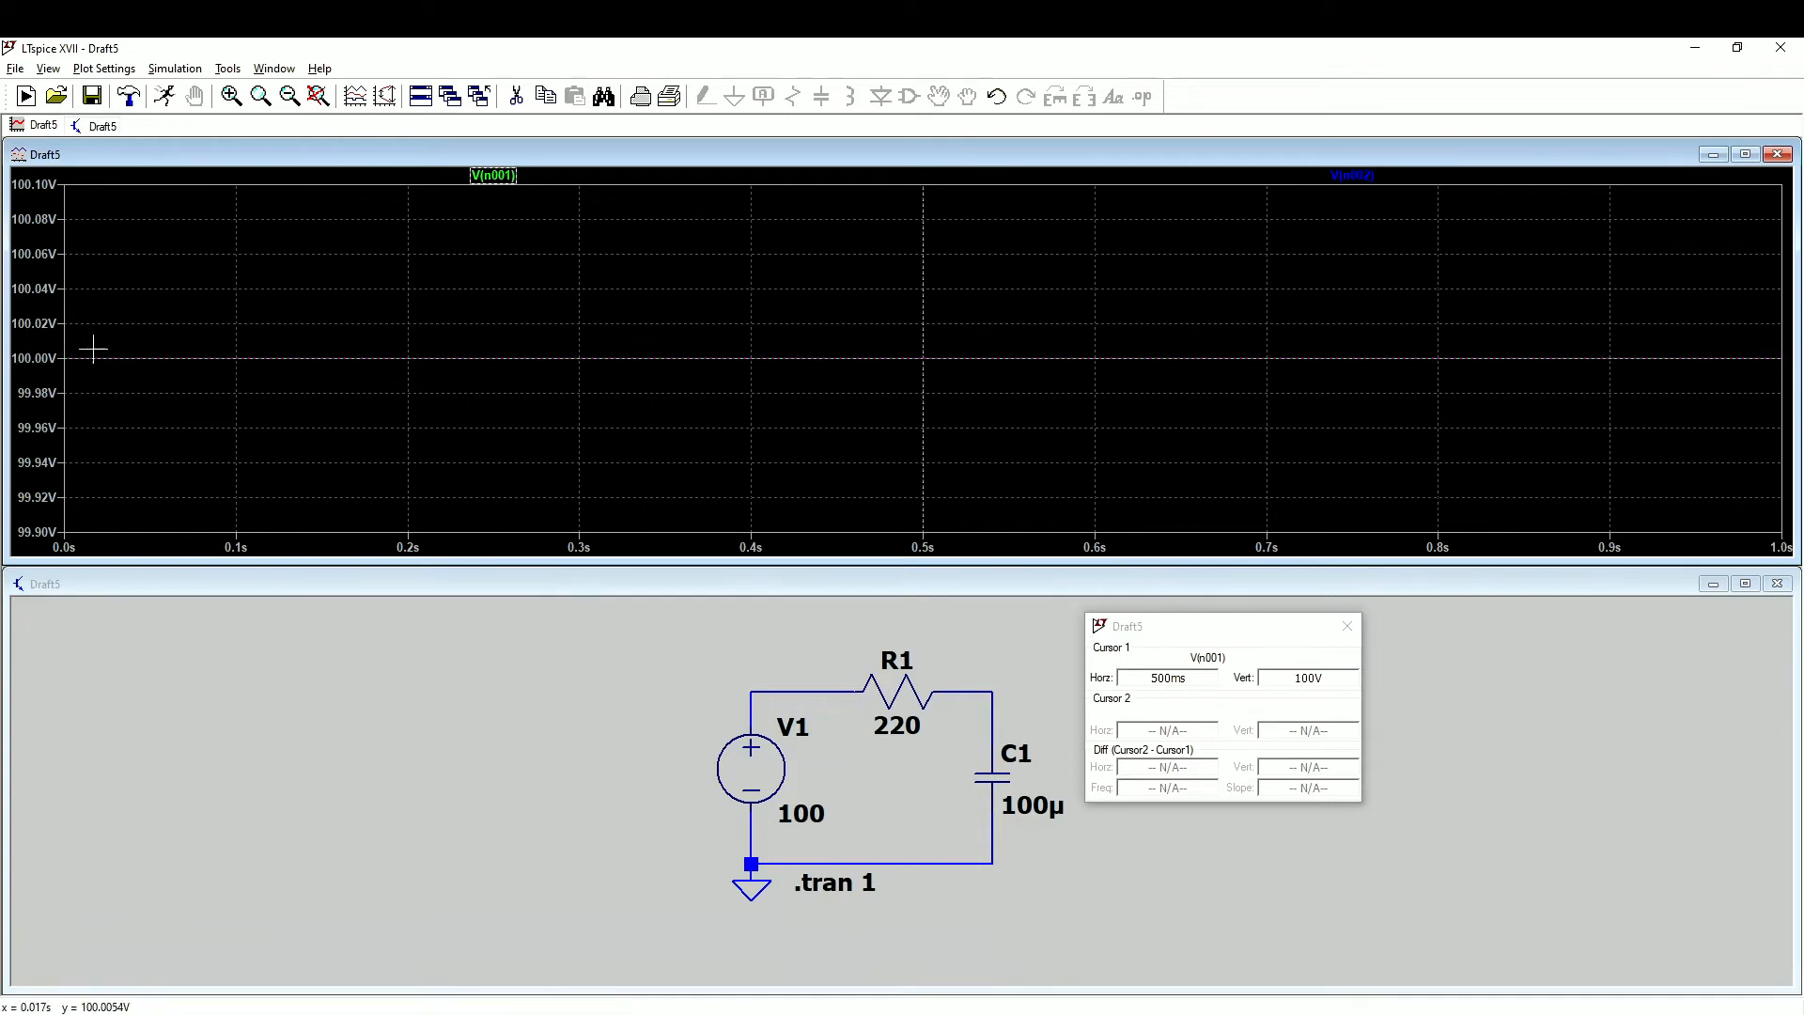
pyautogui.click(316, 723)
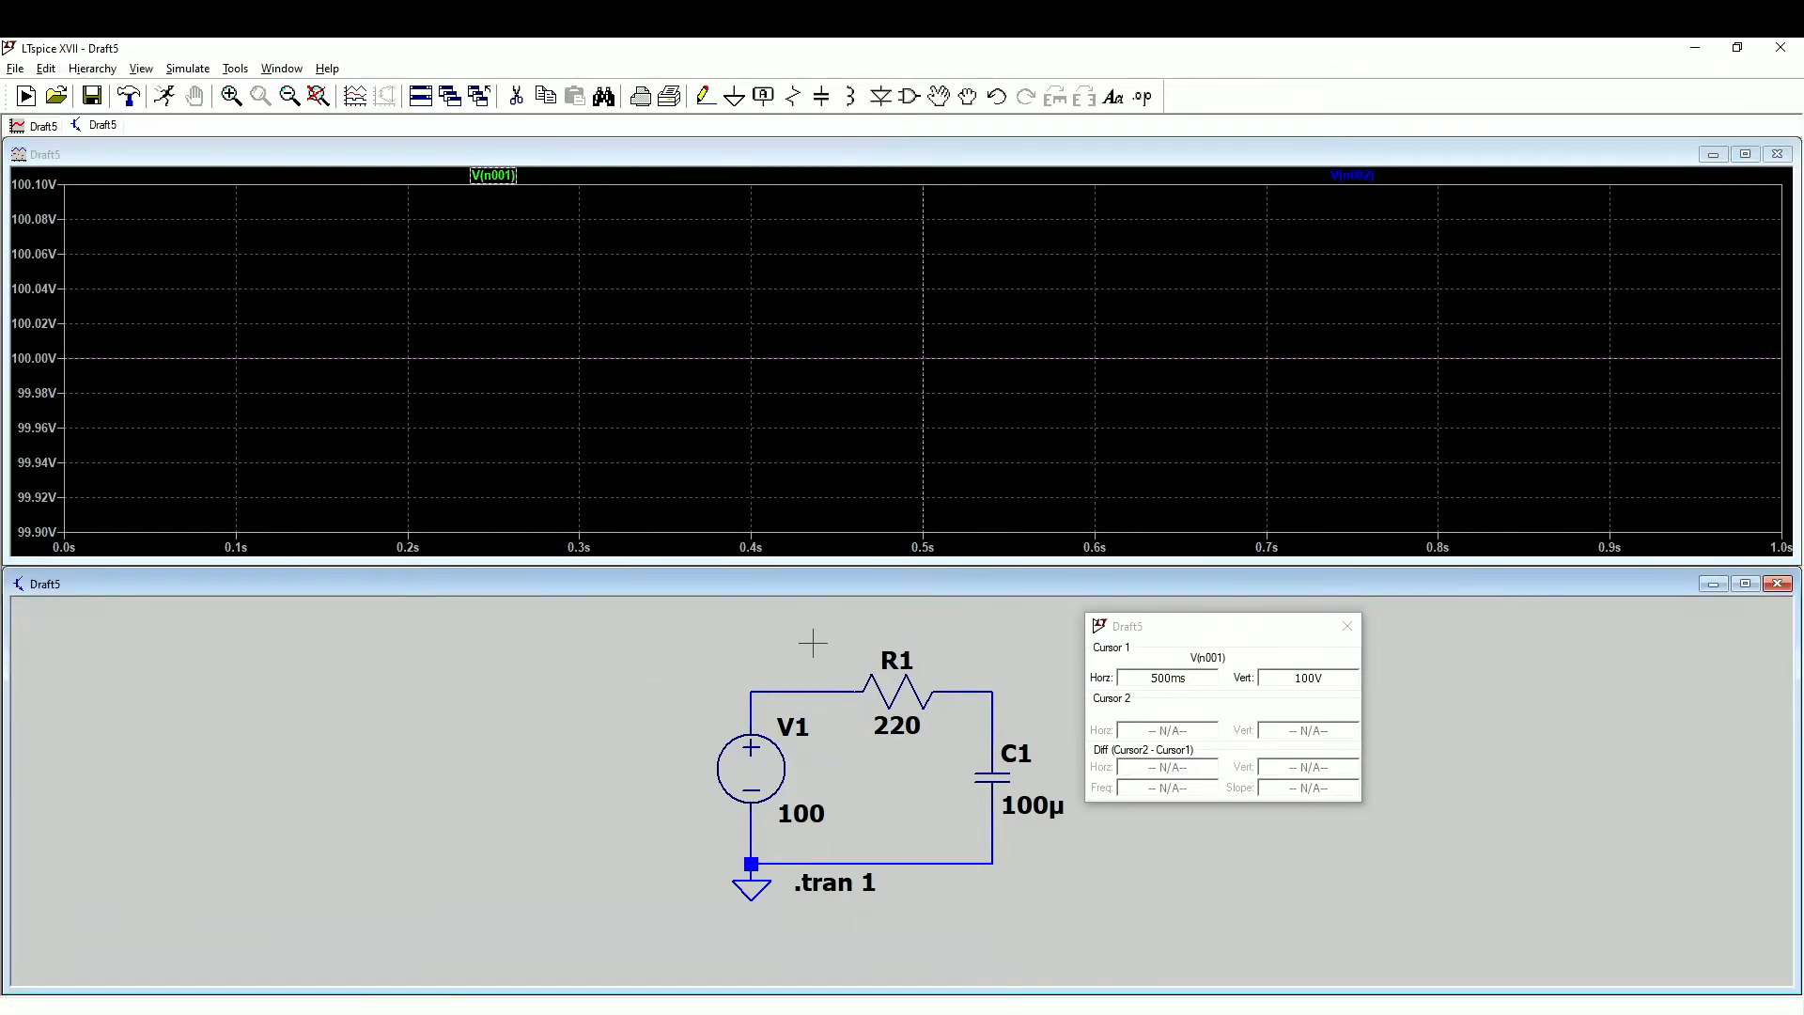
pyautogui.click(1344, 628)
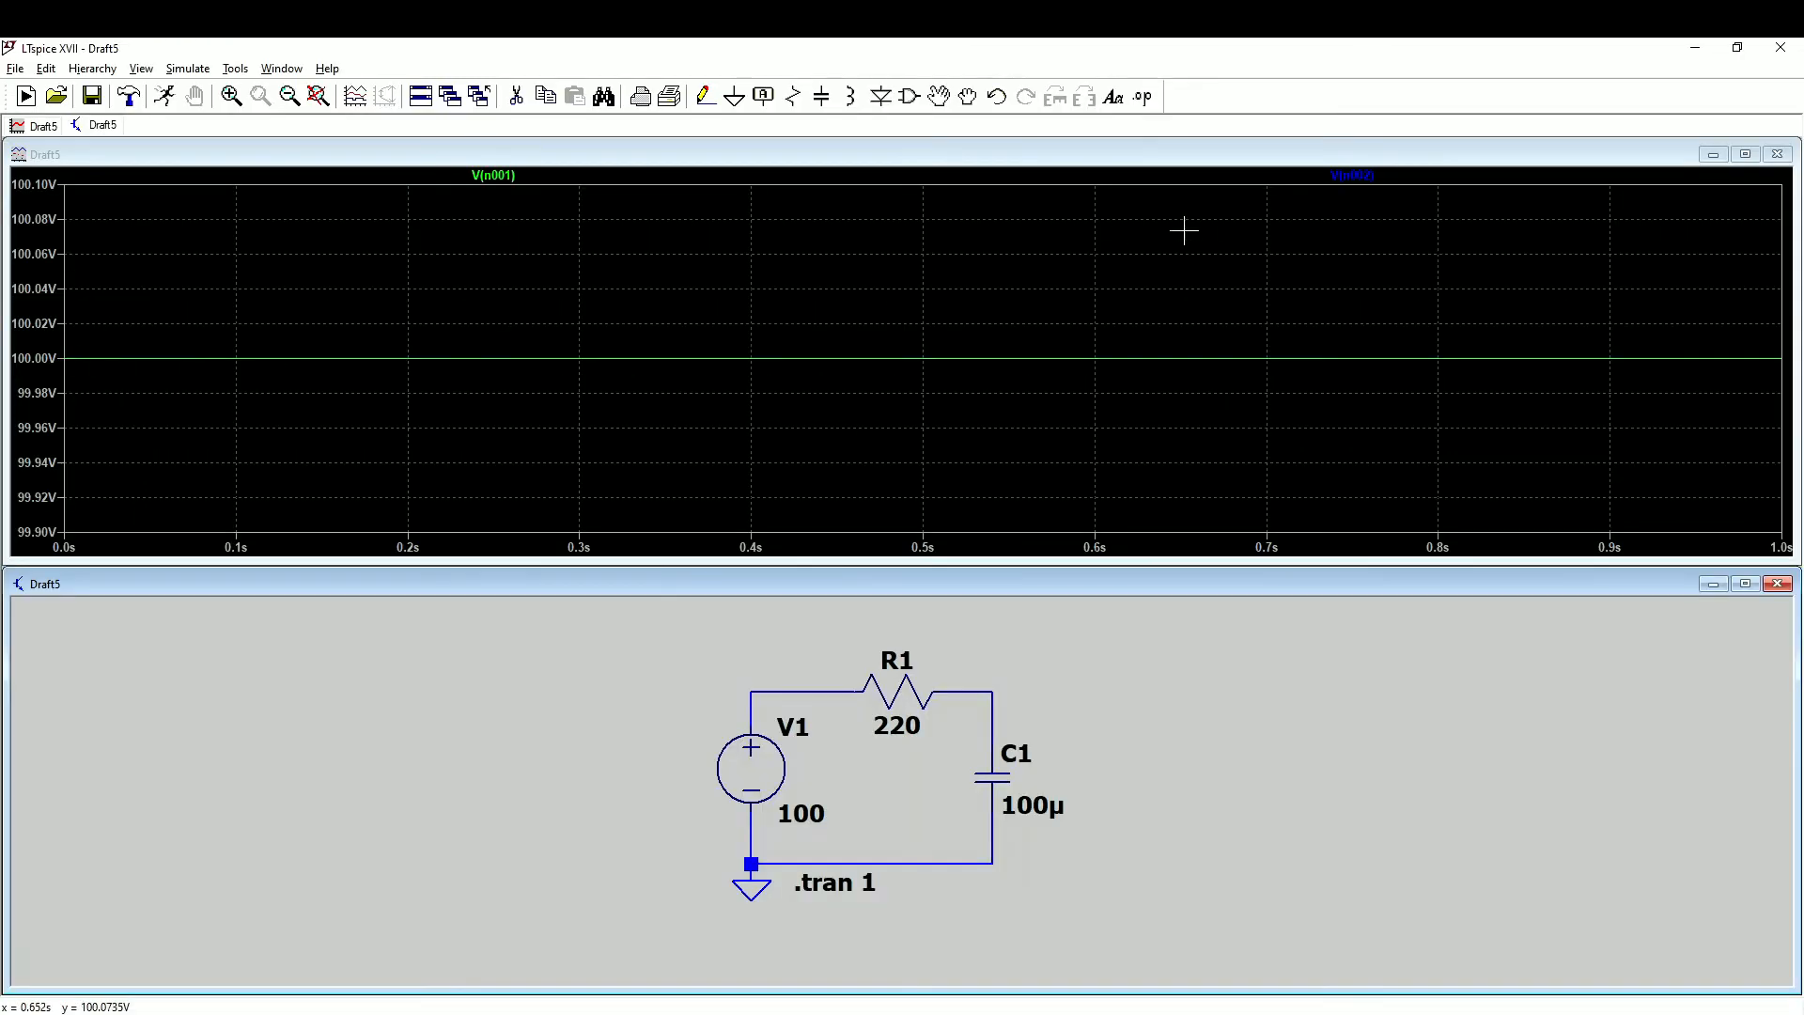
pyautogui.click(1370, 179)
pyautogui.click(1349, 624)
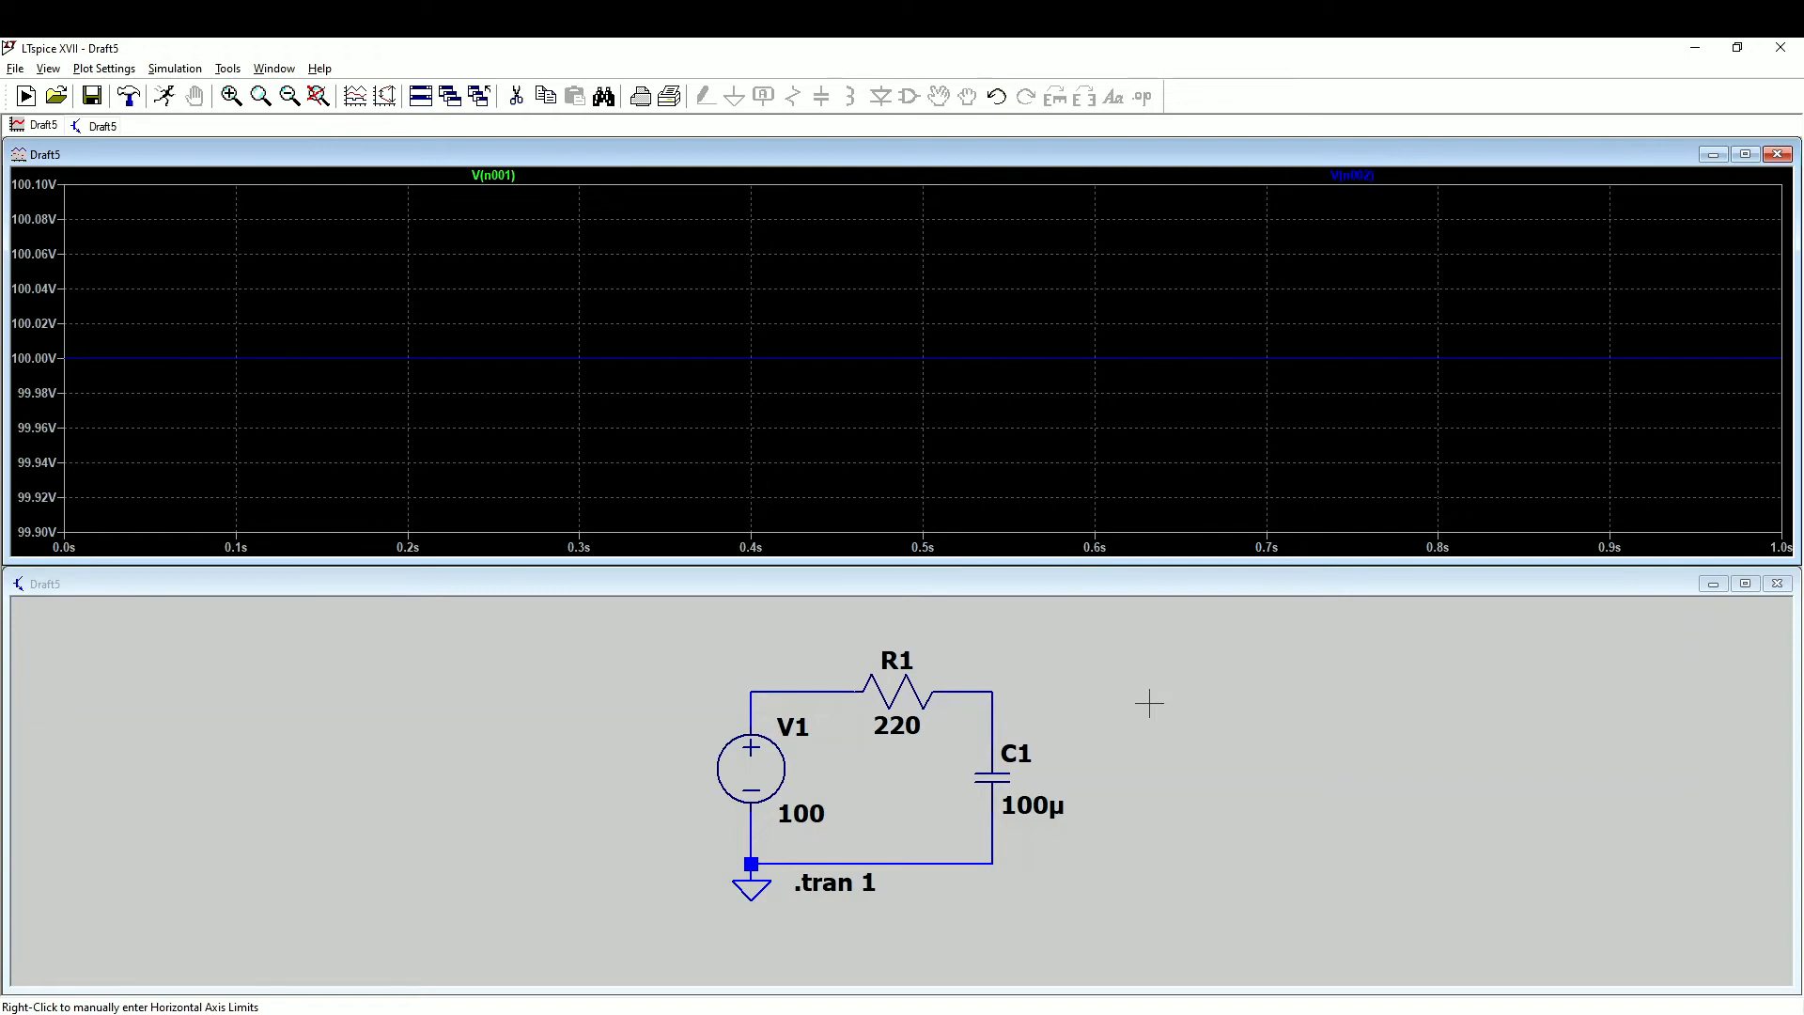
# - Enable skipping the initial operating point solution in the transient command (.tran 1 uic) and rerun the simulation
pyautogui.rightClick(1084, 690)
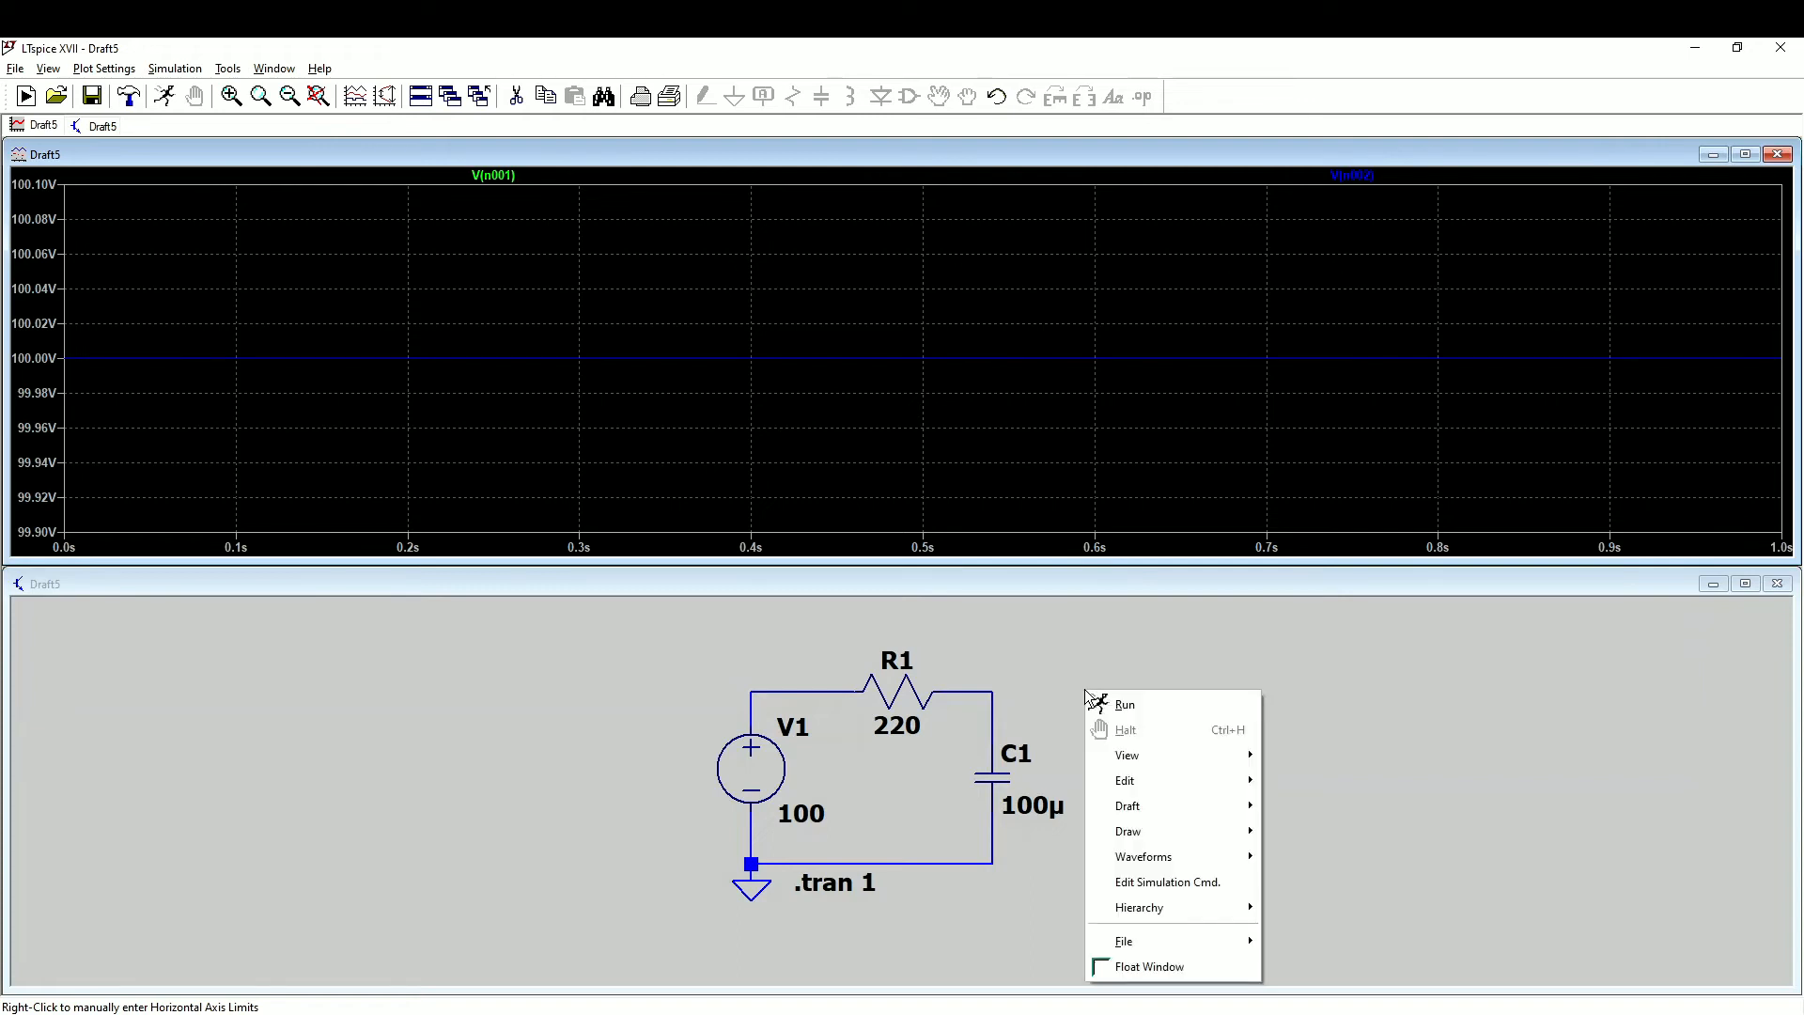
pyautogui.click(1148, 883)
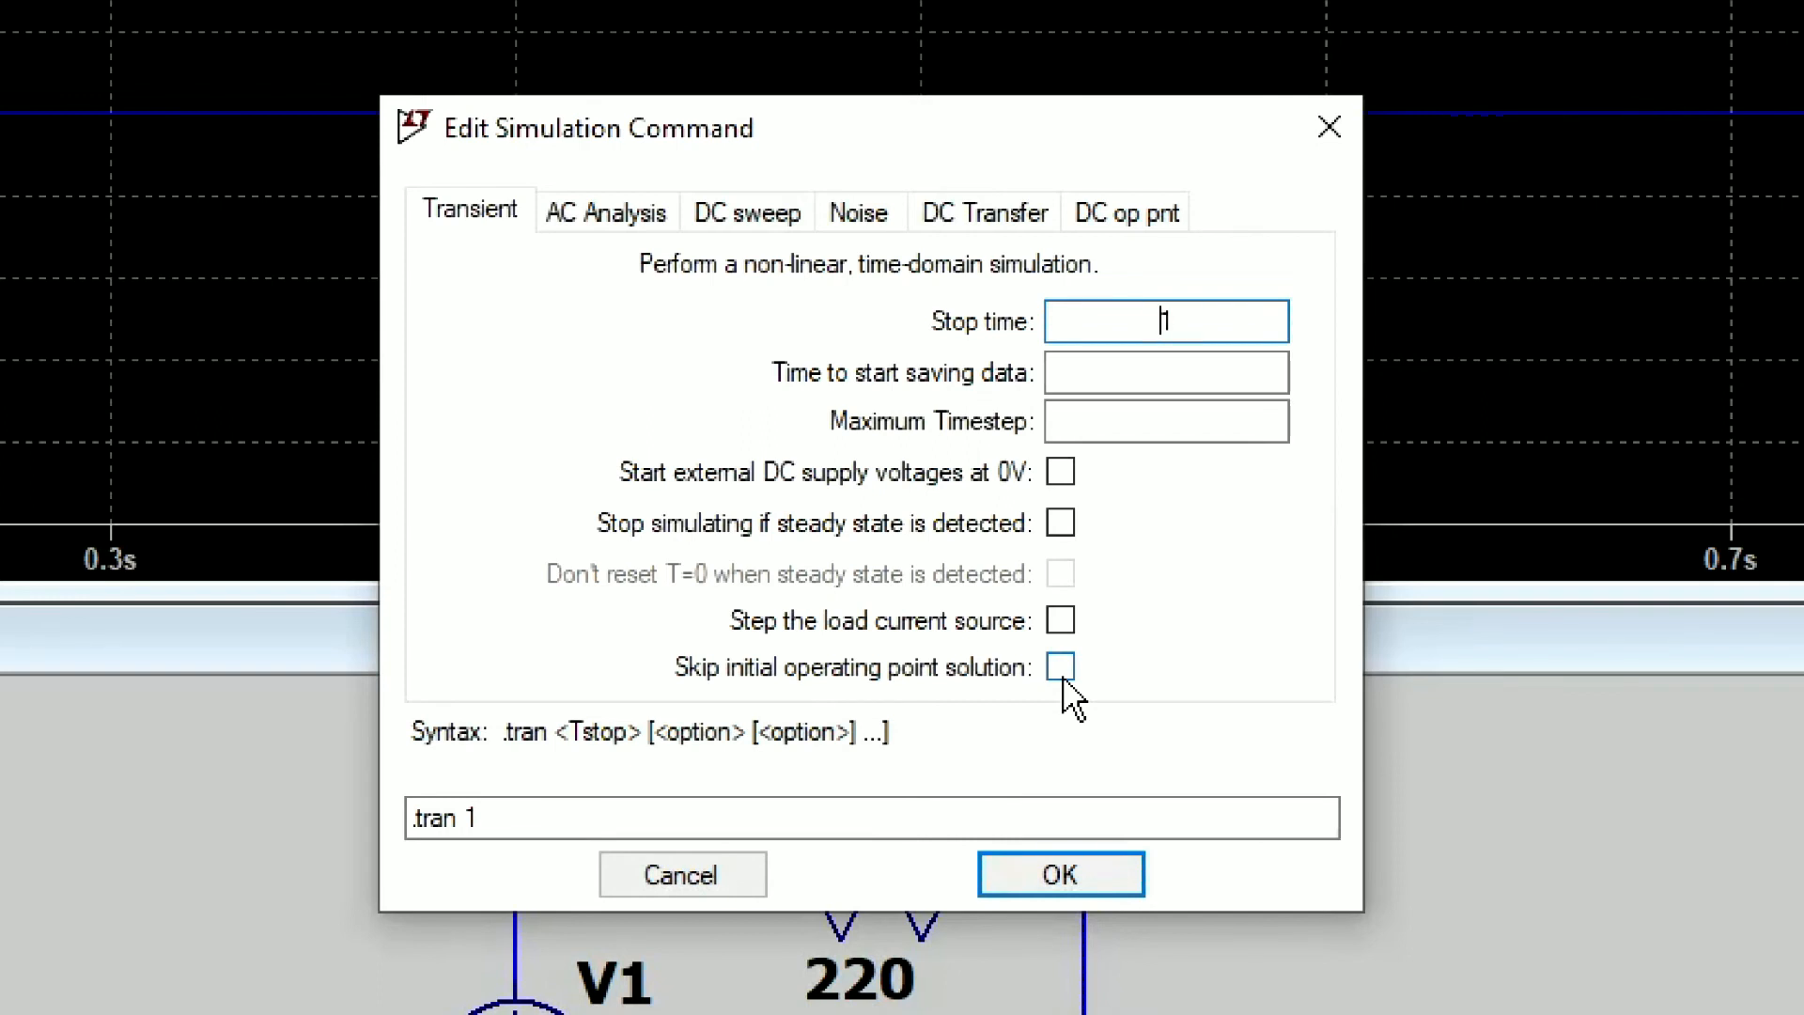
pyautogui.click(1063, 679)
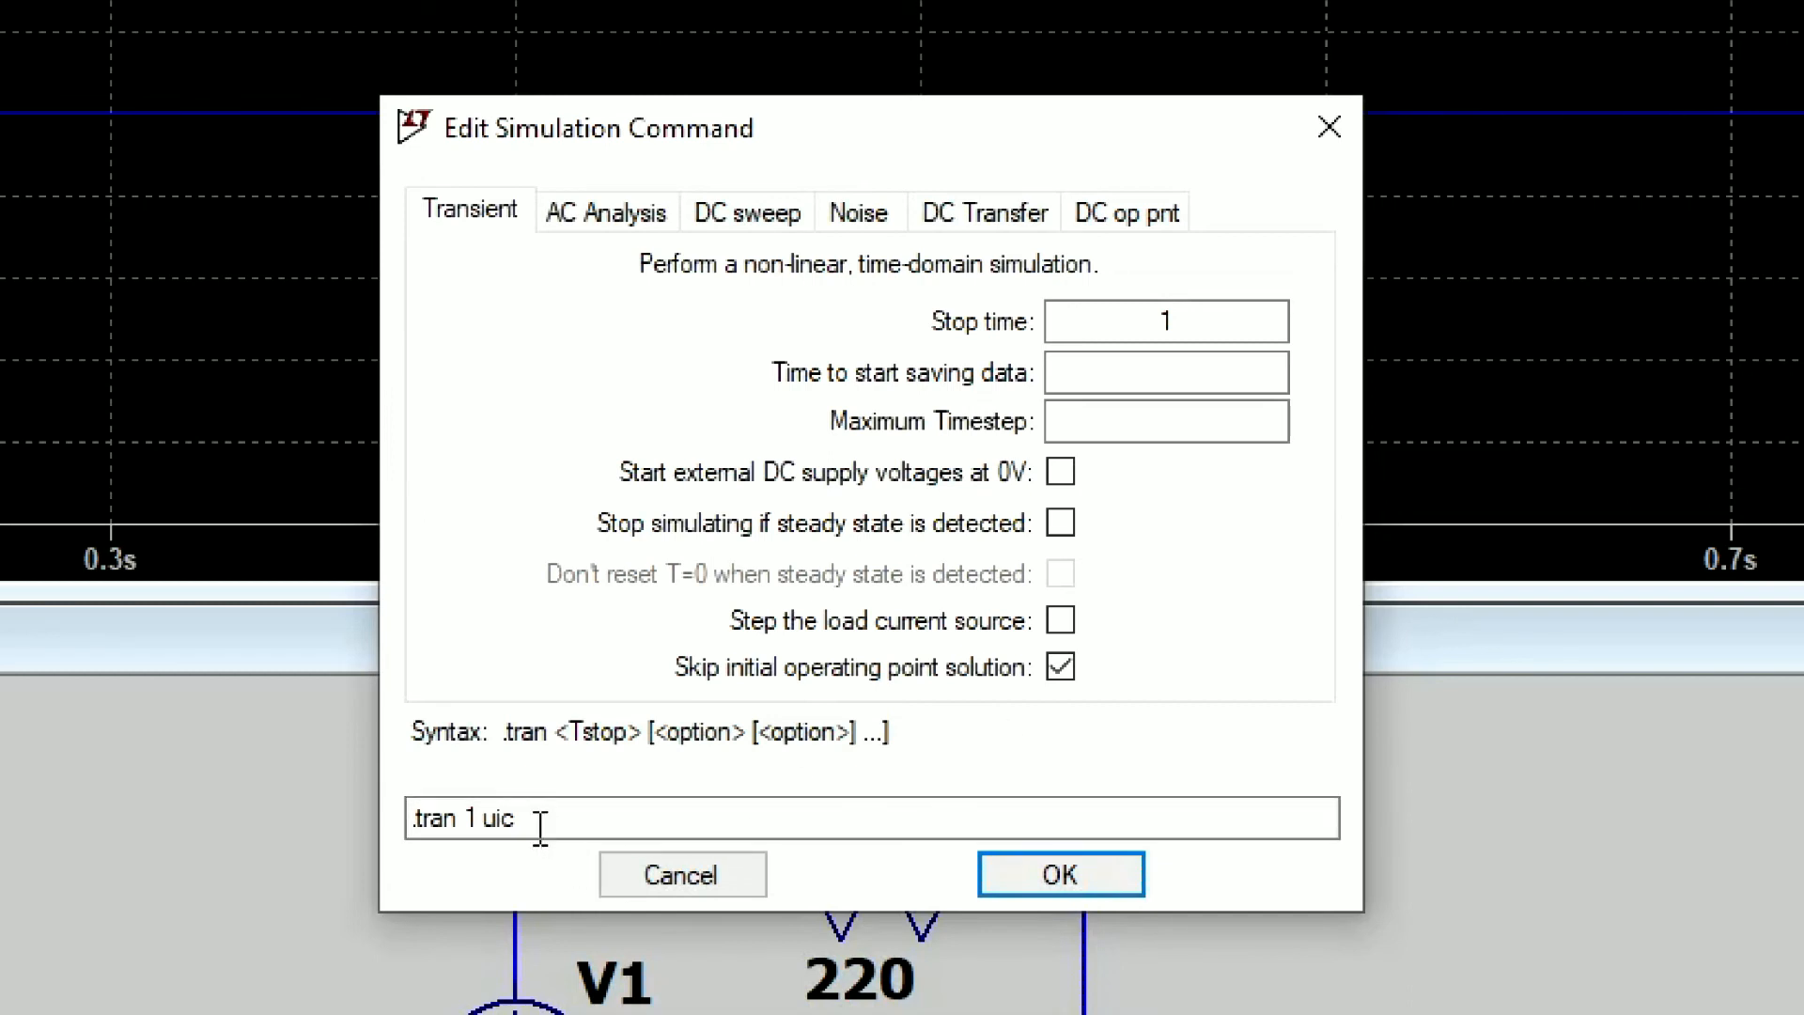
pyautogui.moveTo(515, 819); pyautogui.dragTo(484, 827)
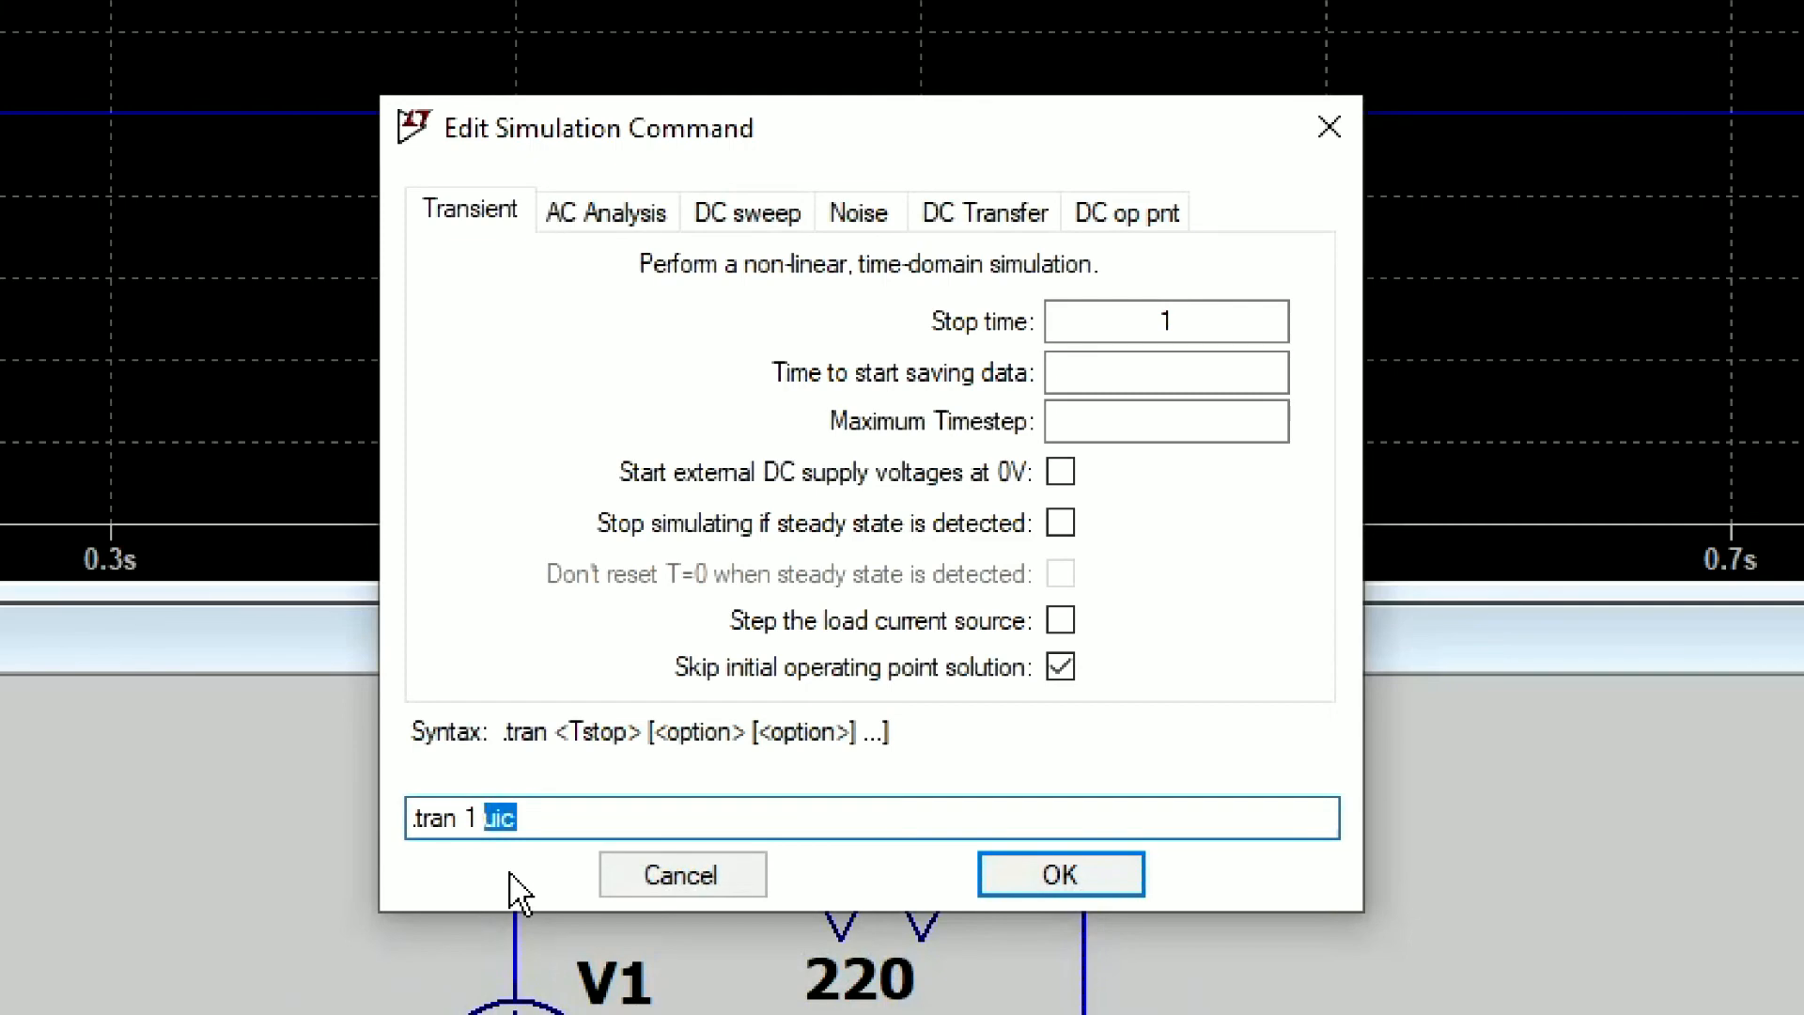
pyautogui.click(1034, 888)
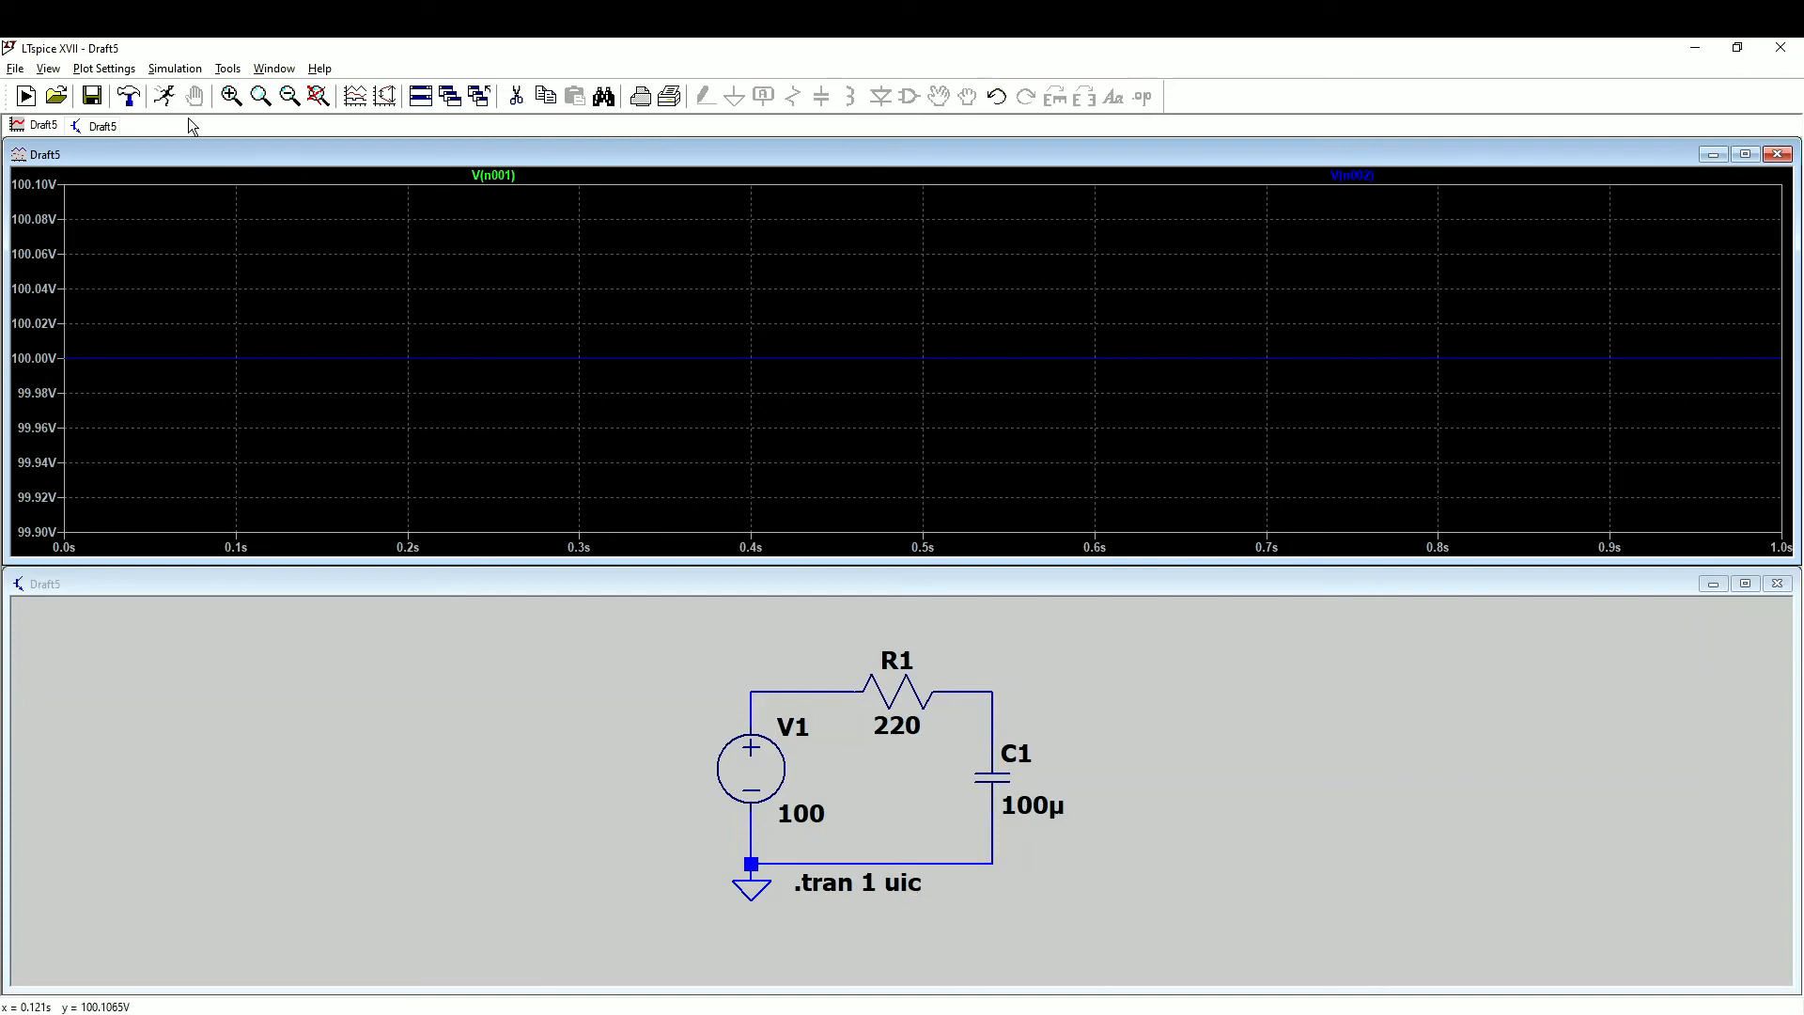
pyautogui.click(165, 96)
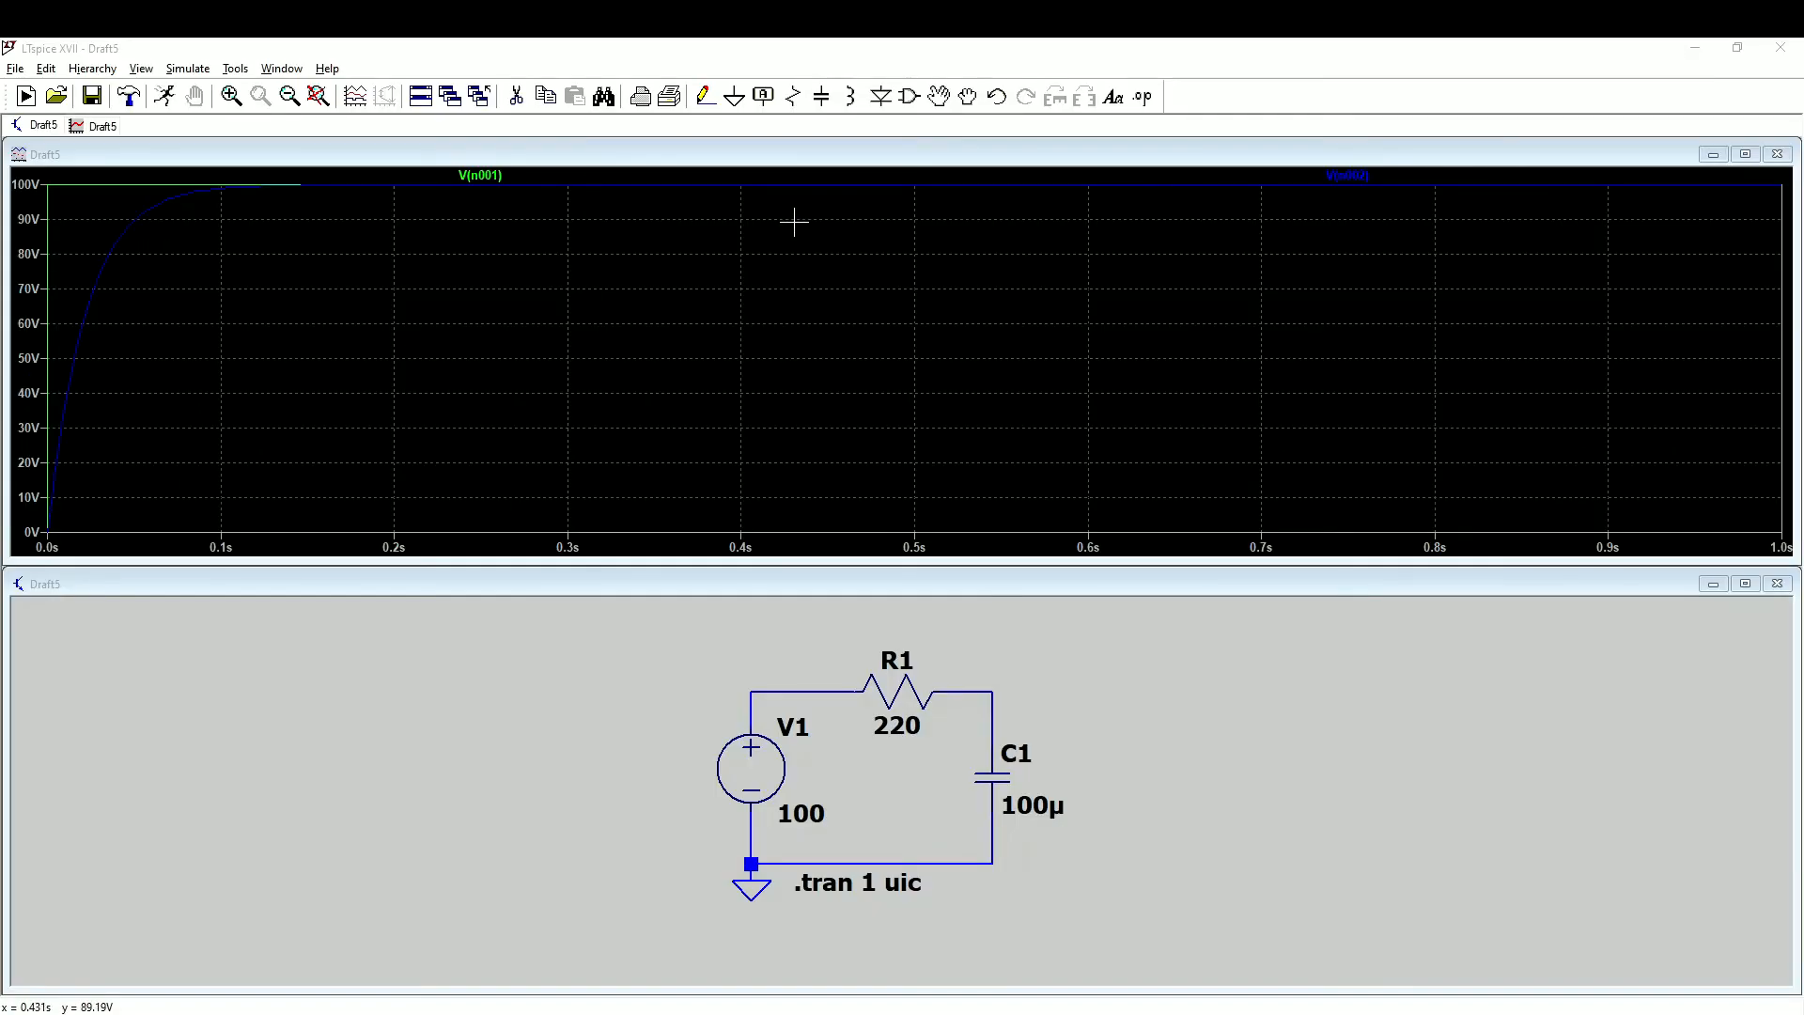
# - Attach a cursor to V(n002) and read the capacitor's charging voltage at 0 s and at about 110 ms
pyautogui.click(1360, 178)
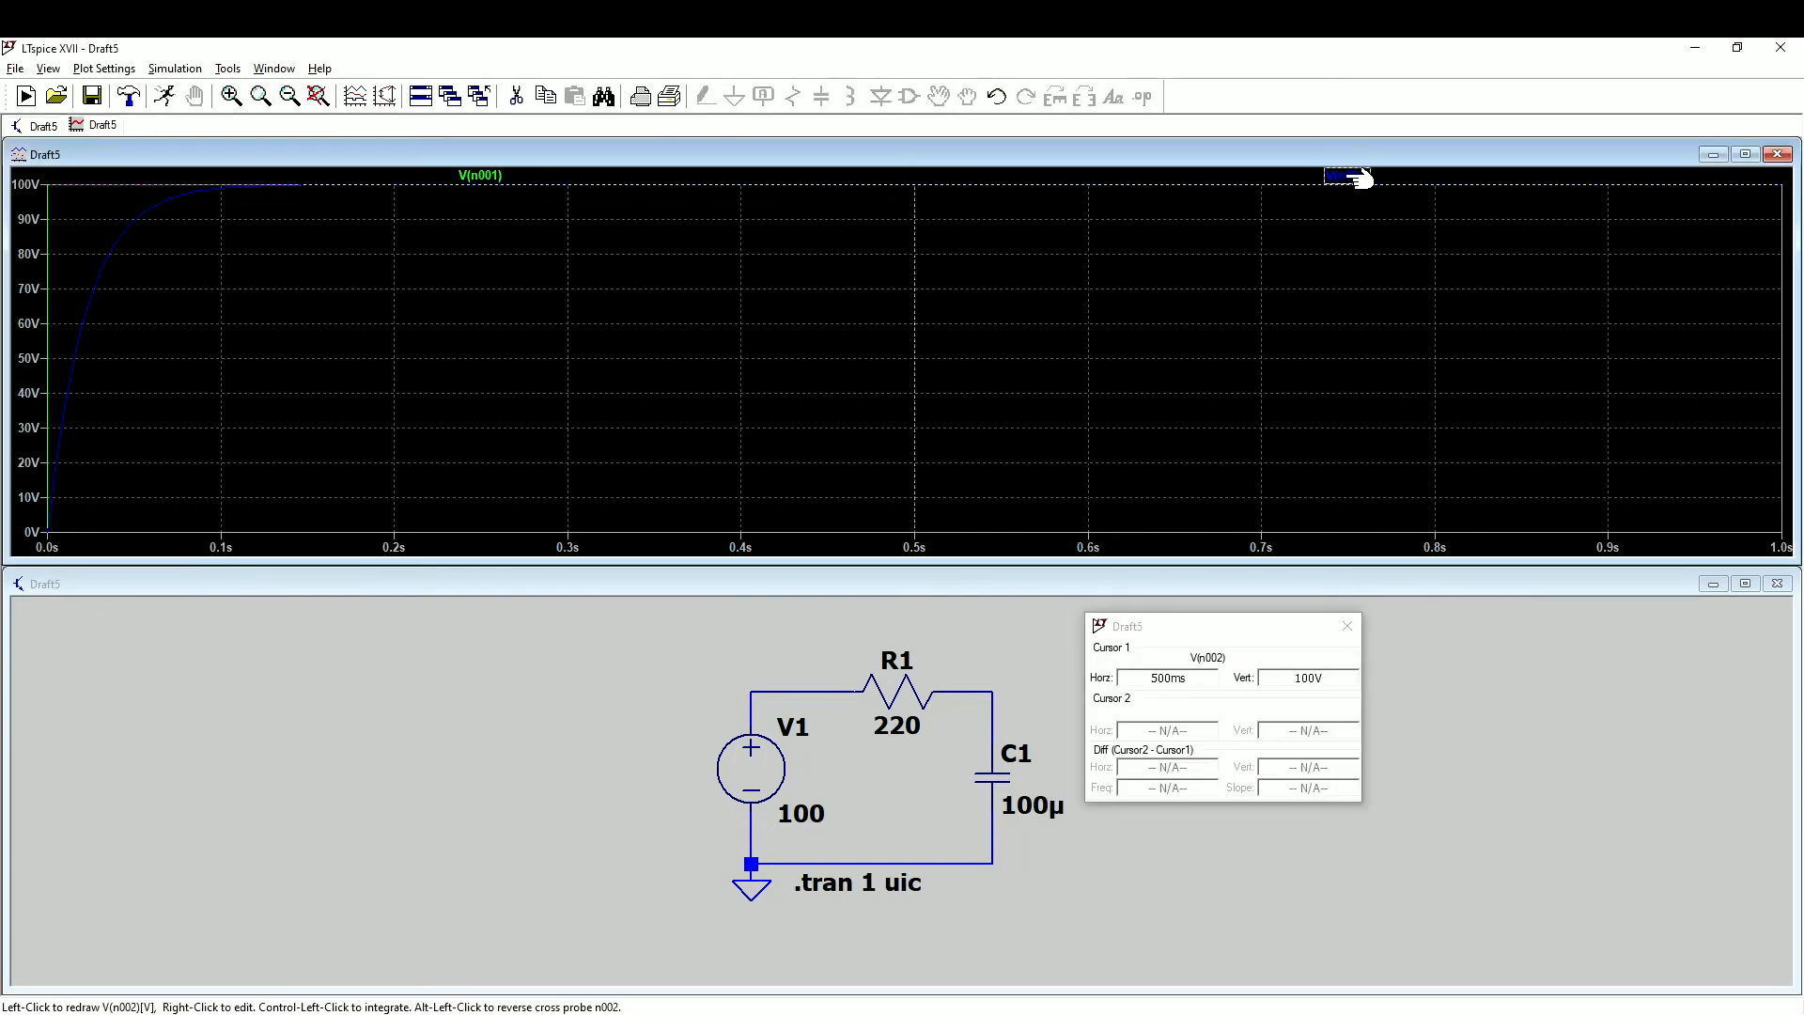
pyautogui.moveTo(1205, 624); pyautogui.dragTo(243, 584)
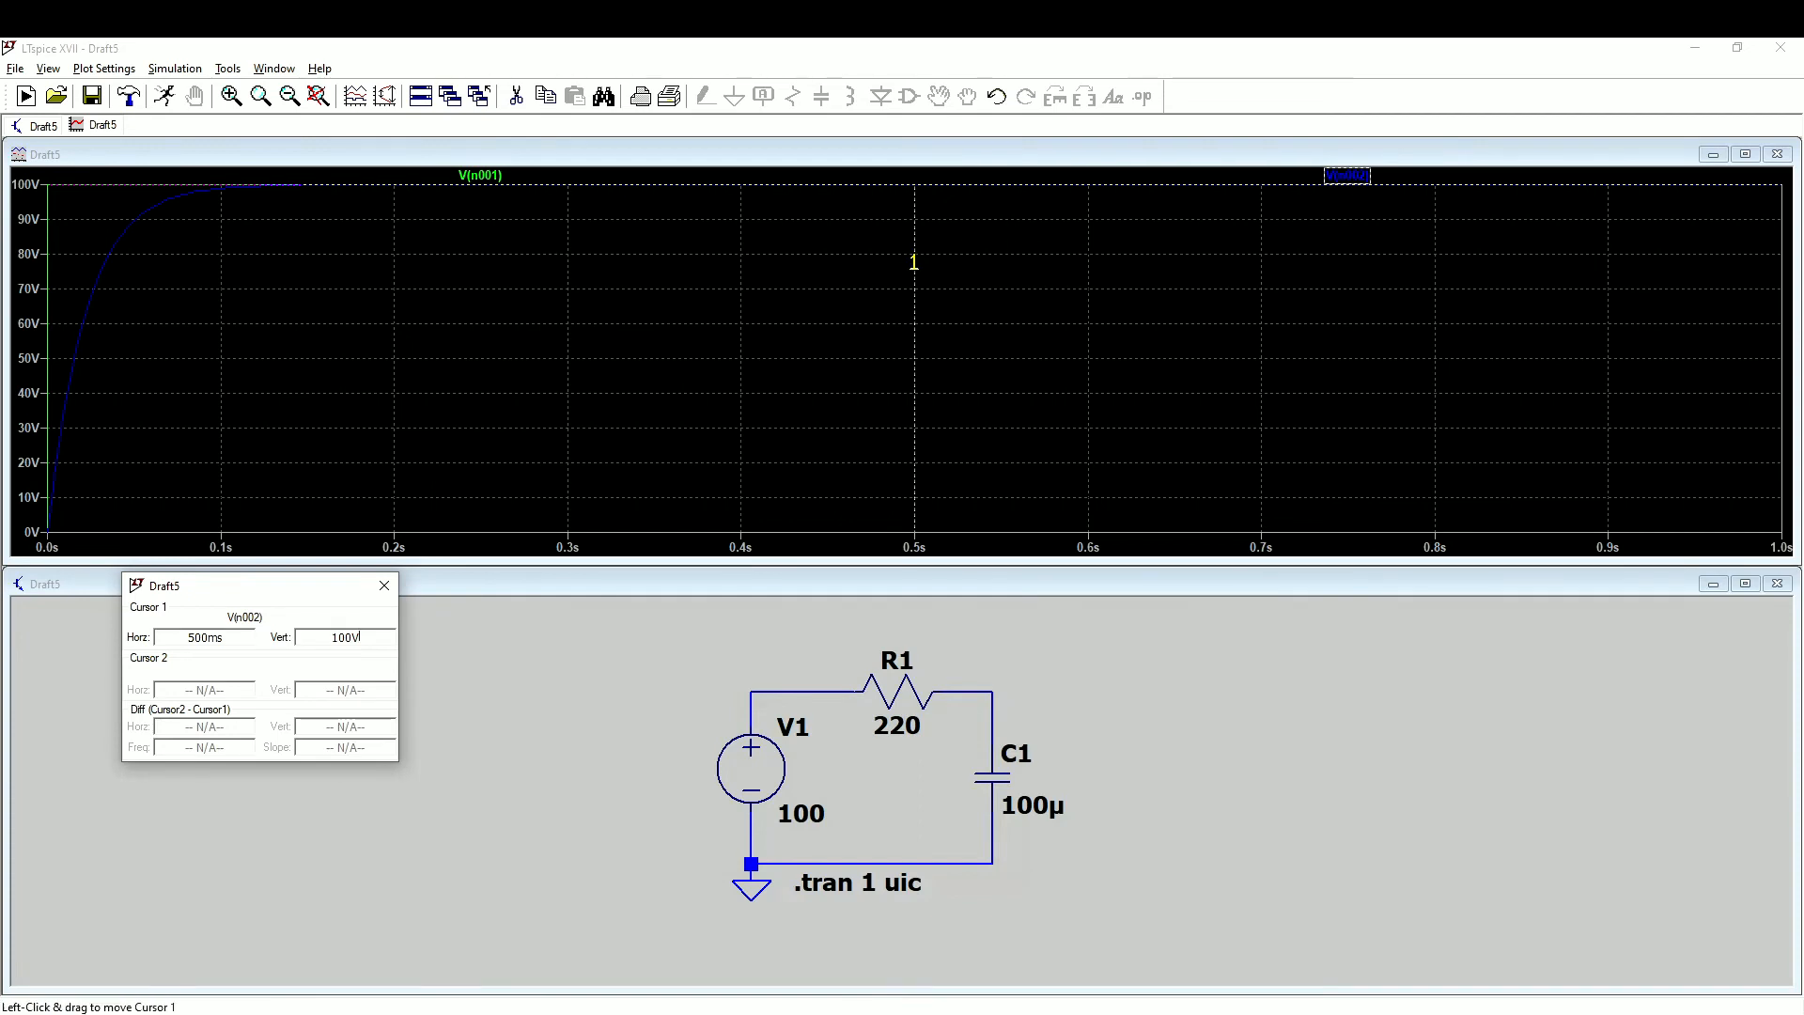
pyautogui.moveTo(914, 261); pyautogui.dragTo(47, 526)
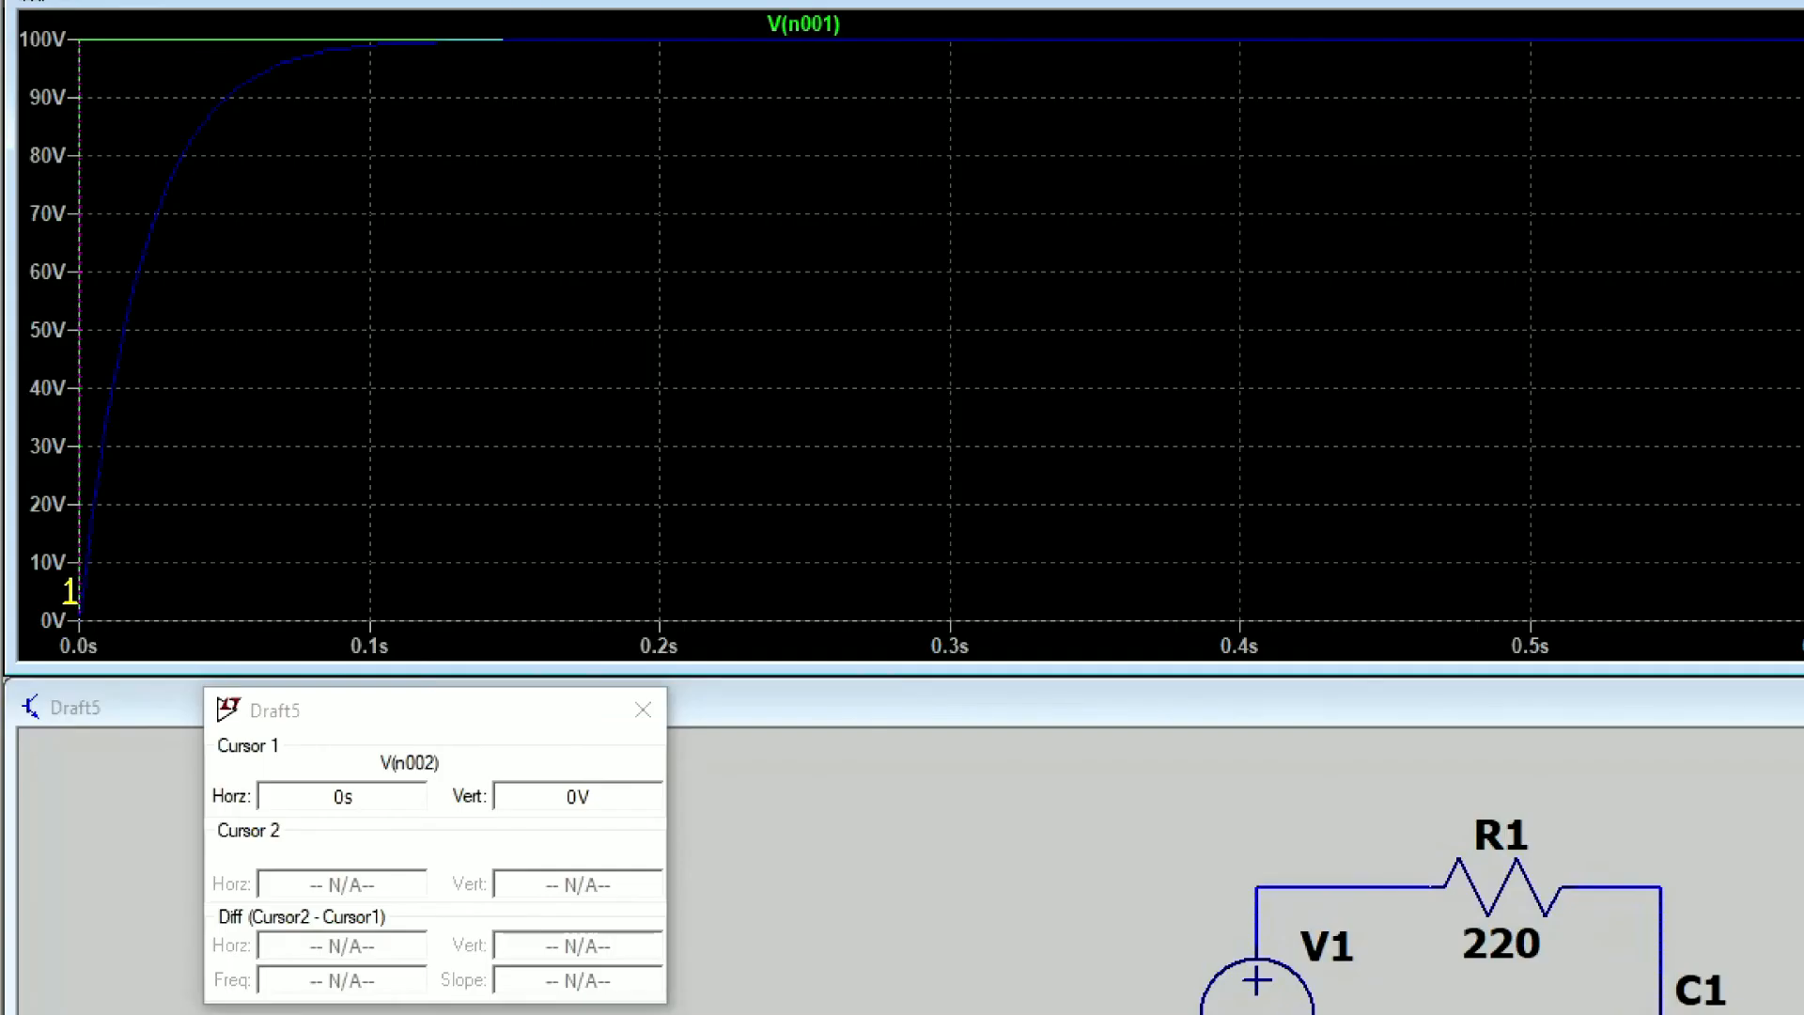
pyautogui.moveTo(79, 620); pyautogui.dragTo(365, 45)
pyautogui.moveTo(362, 484); pyautogui.dragTo(397, 481)
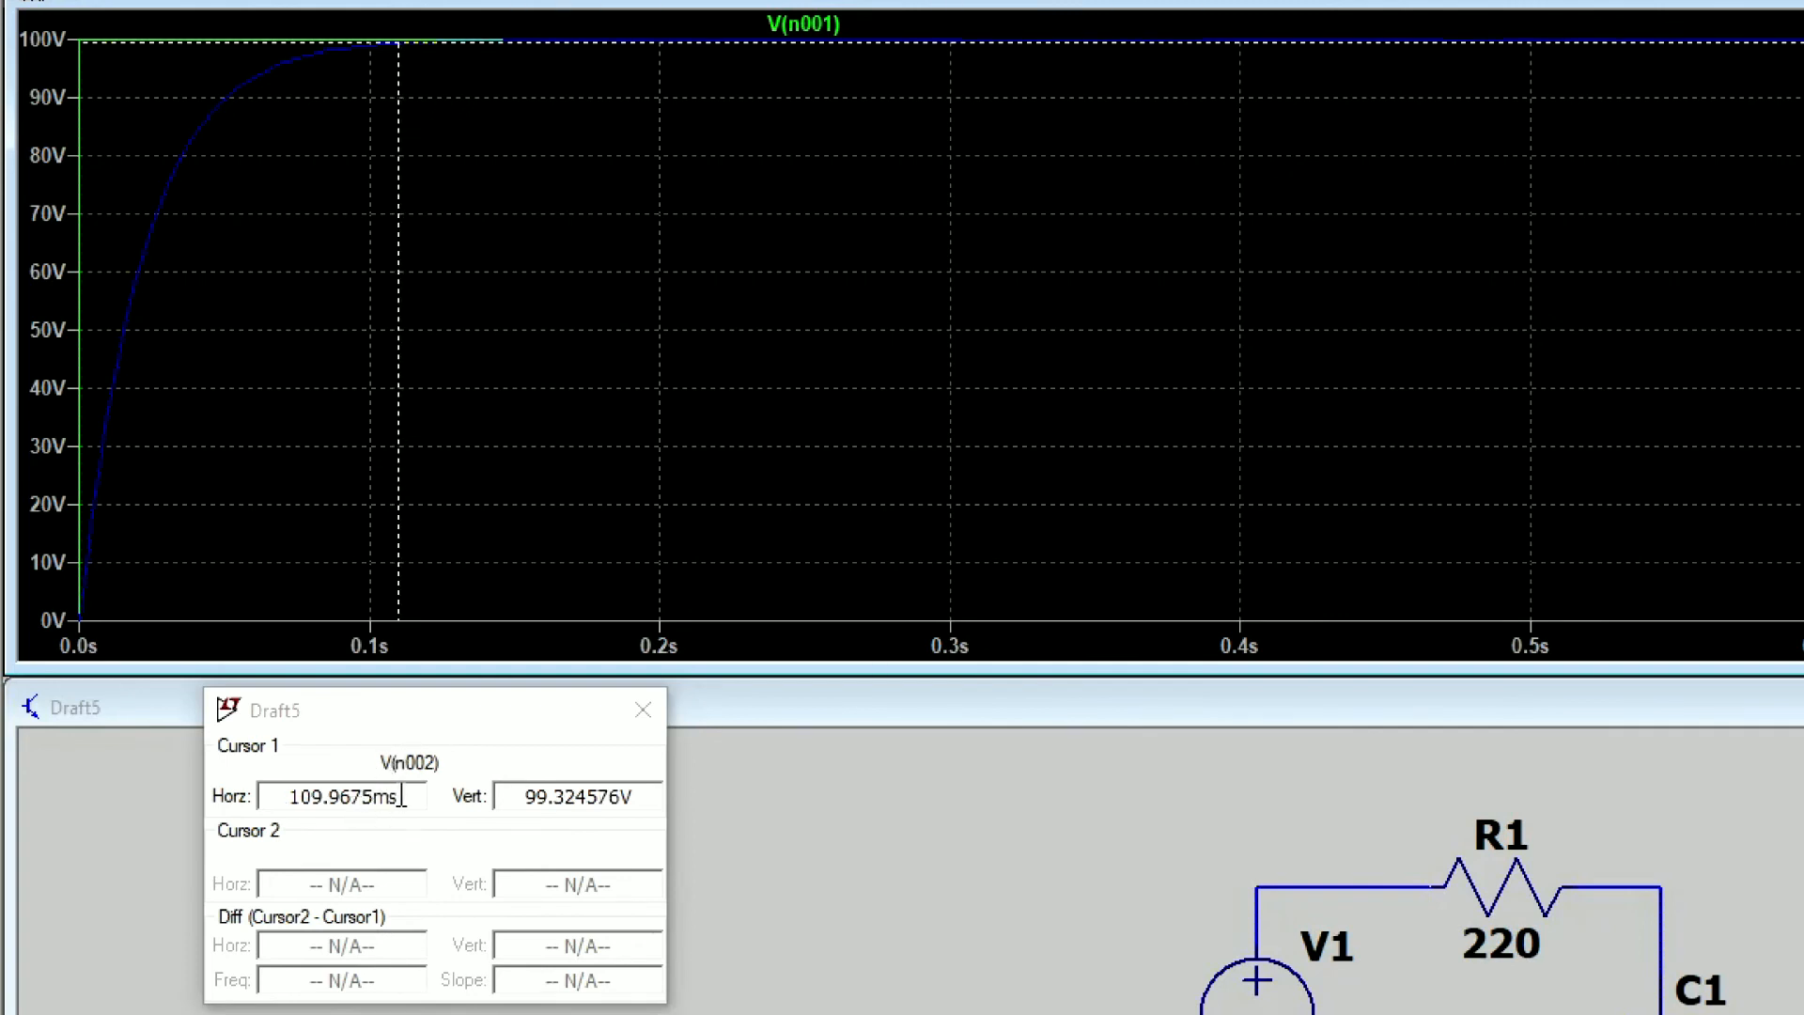
pyautogui.moveTo(515, 796); pyautogui.dragTo(655, 794)
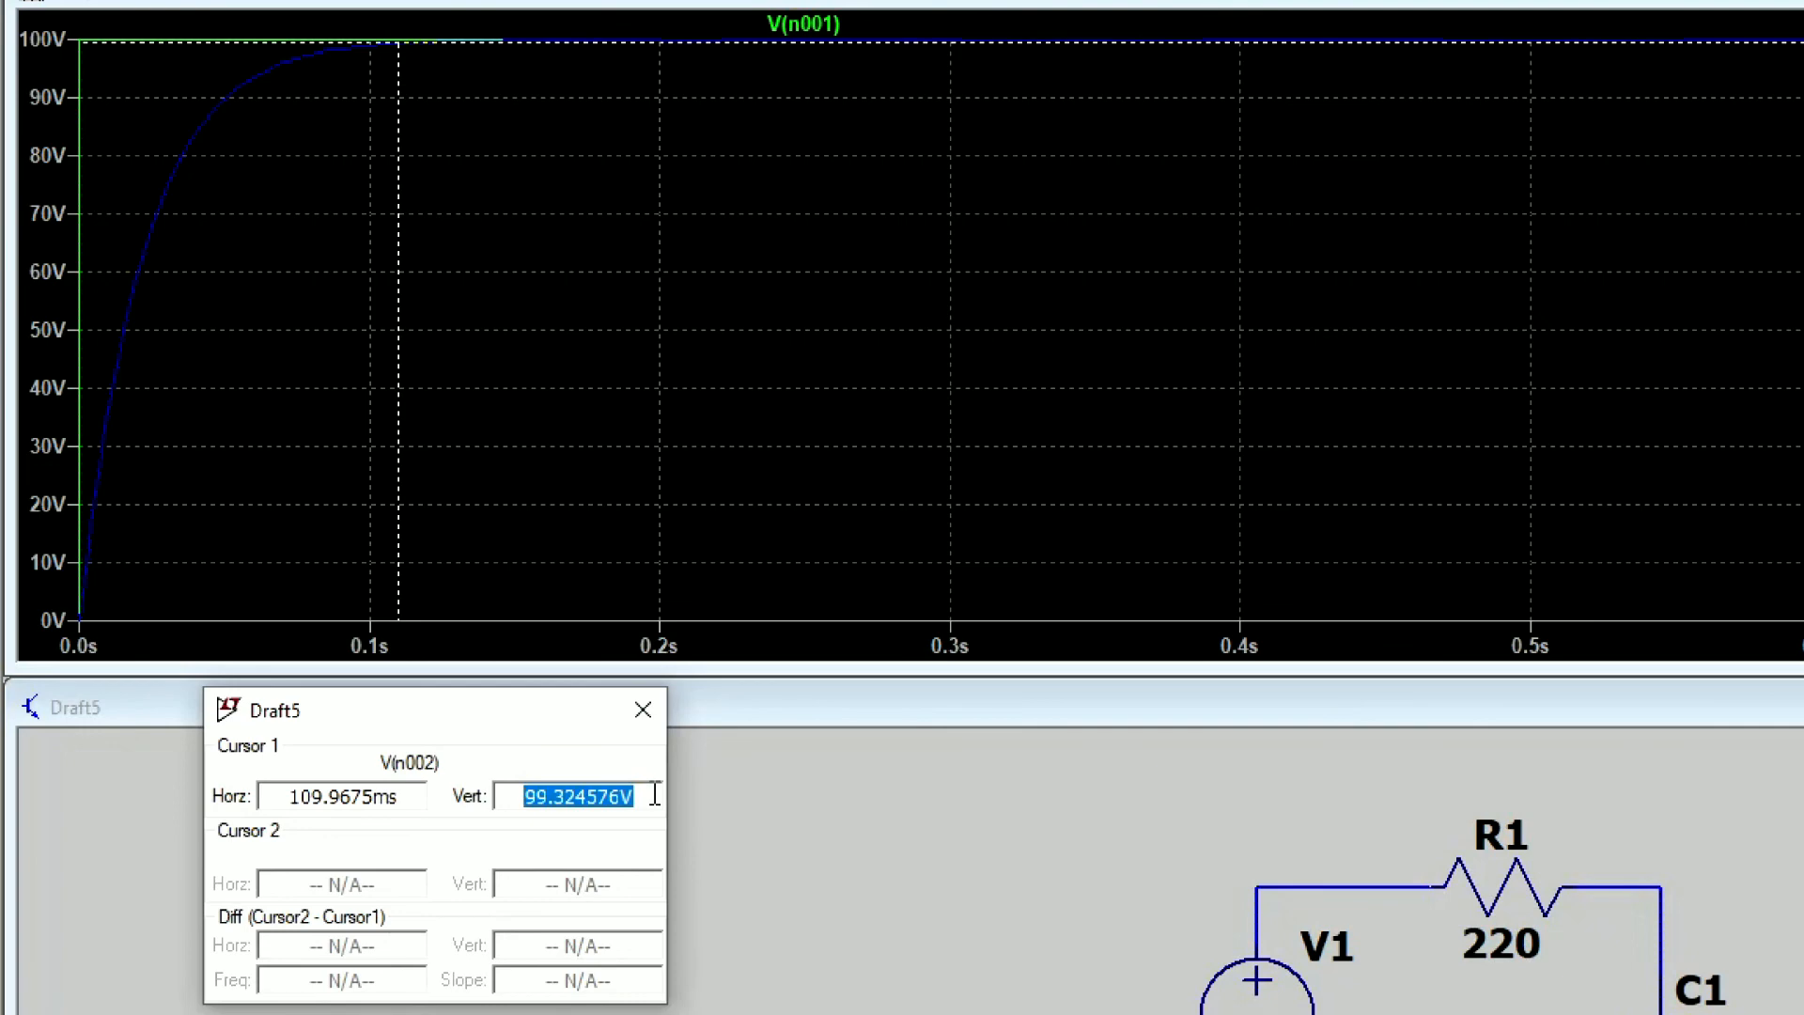
# - Open the transient simulation command for editing
pyautogui.rightClick(1090, 996)
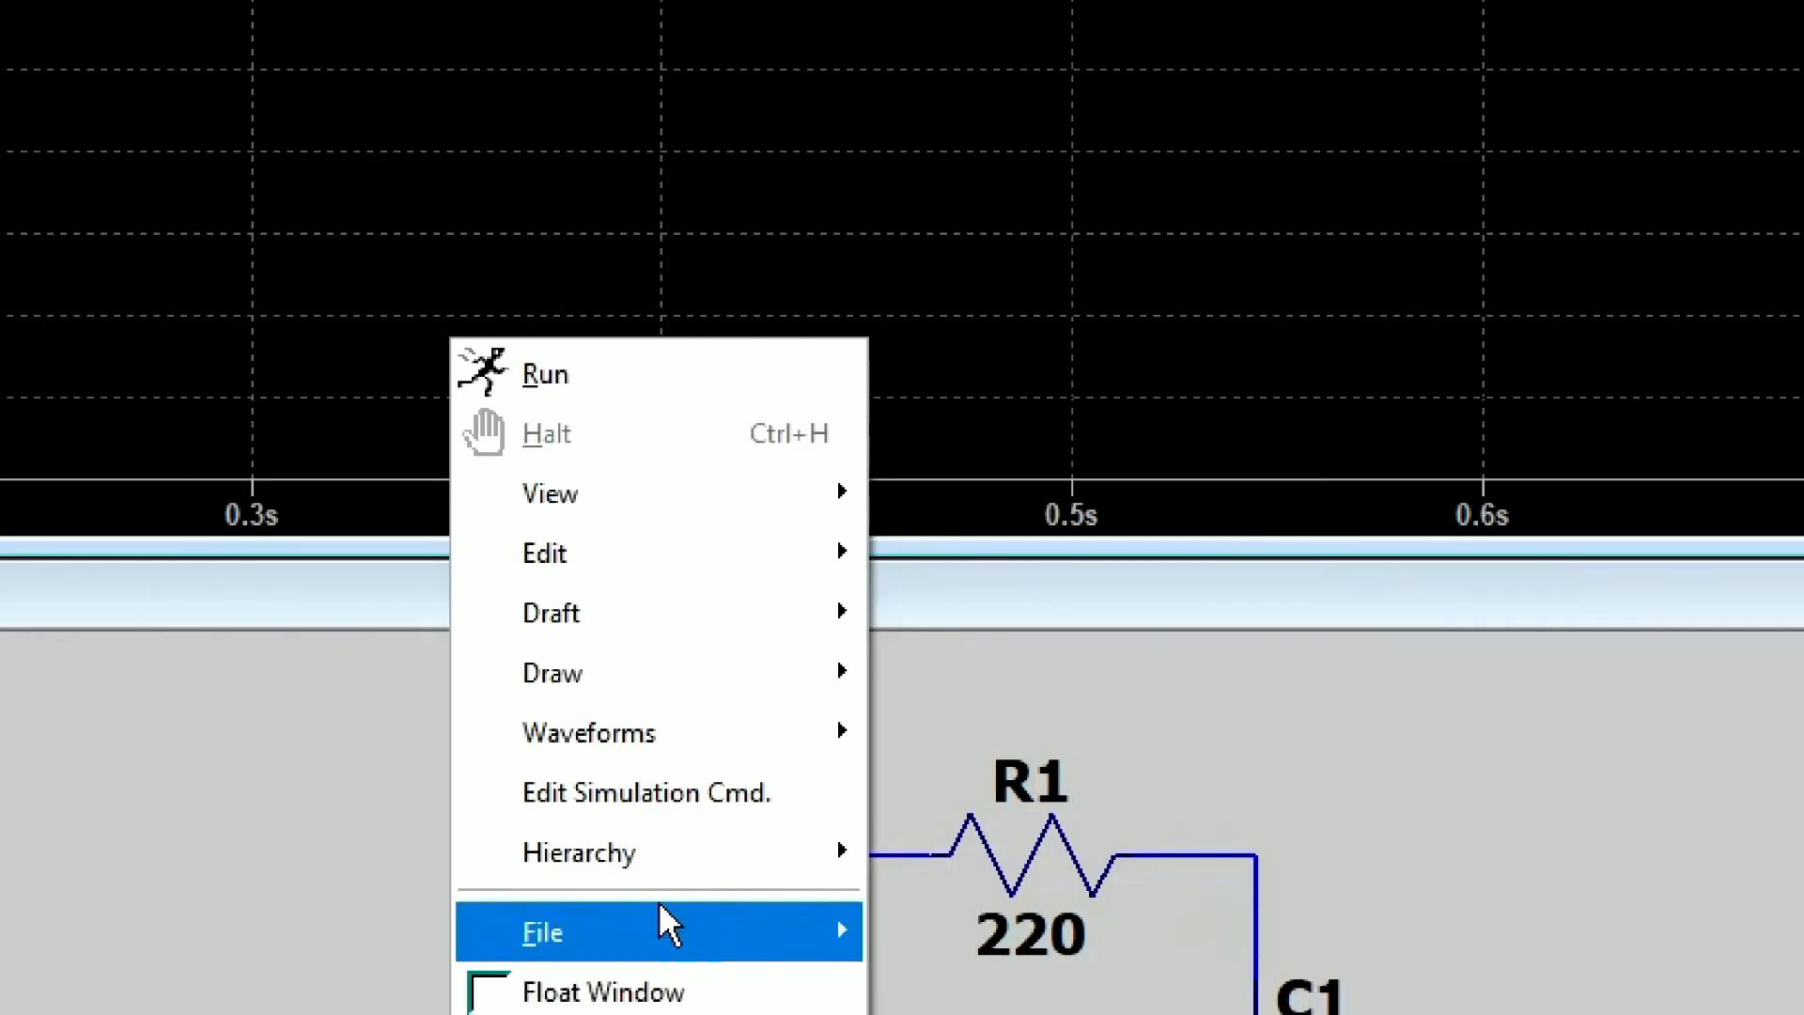
pyautogui.click(701, 789)
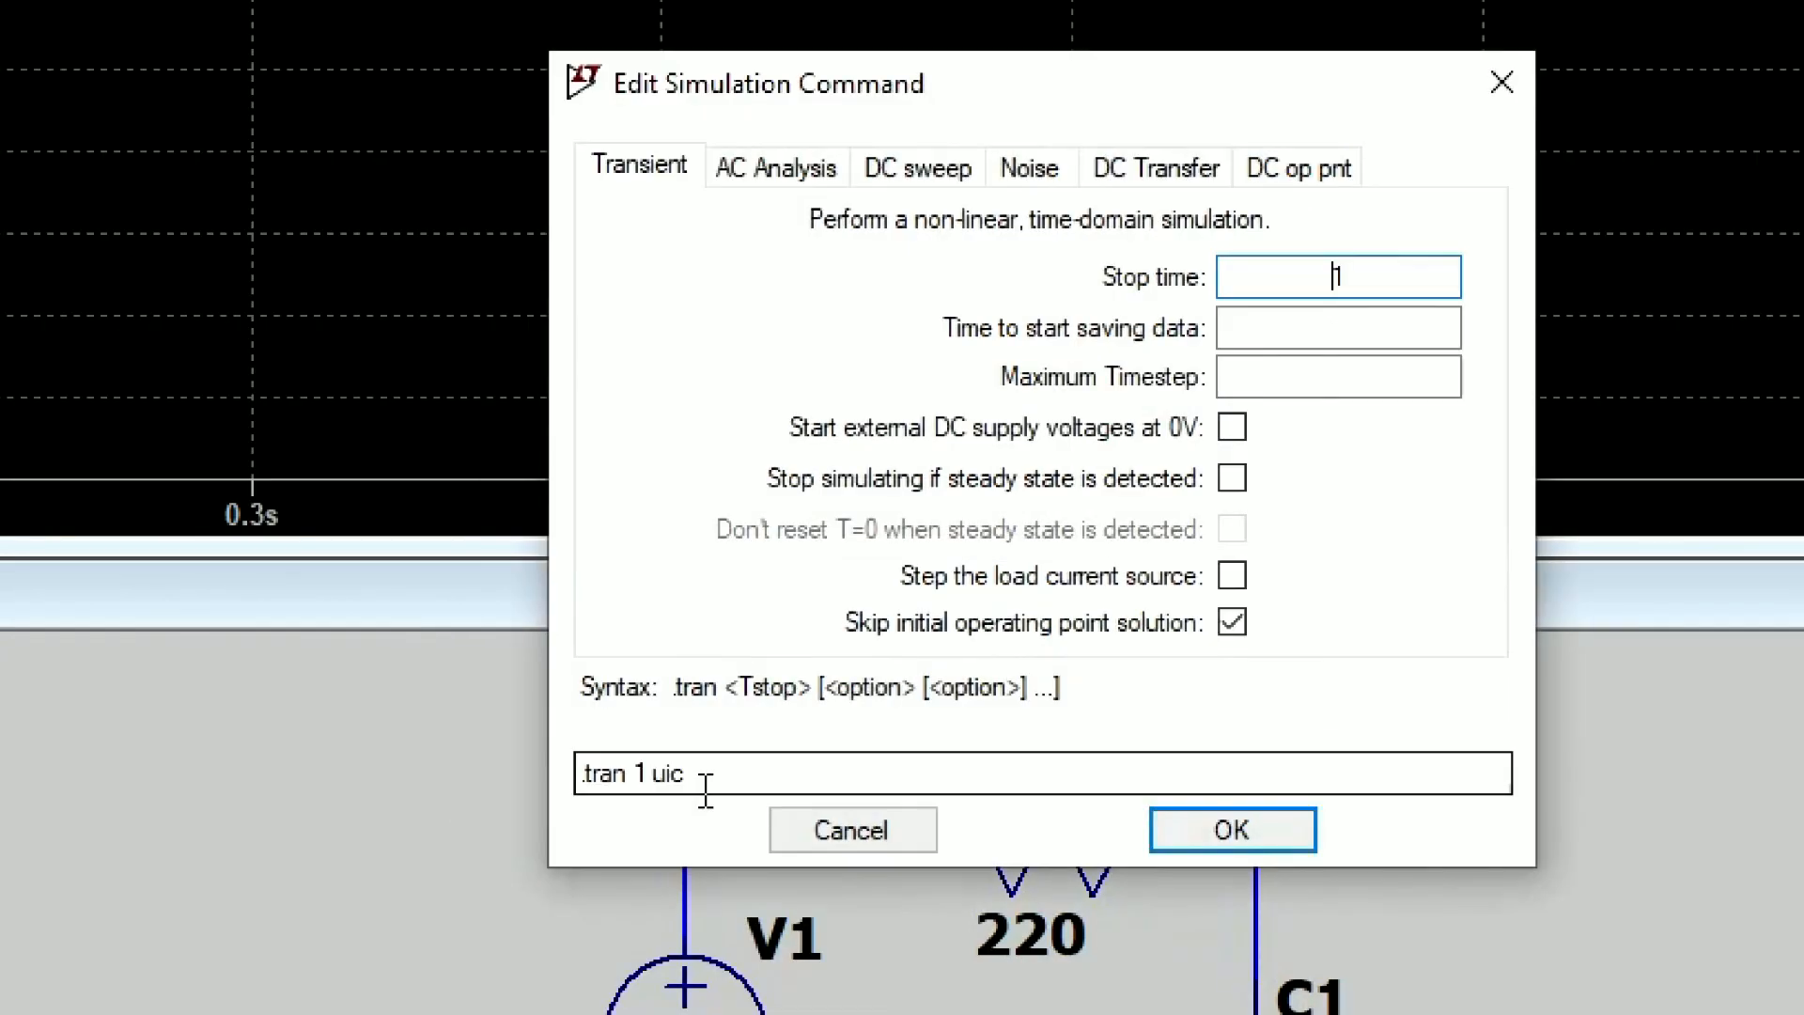